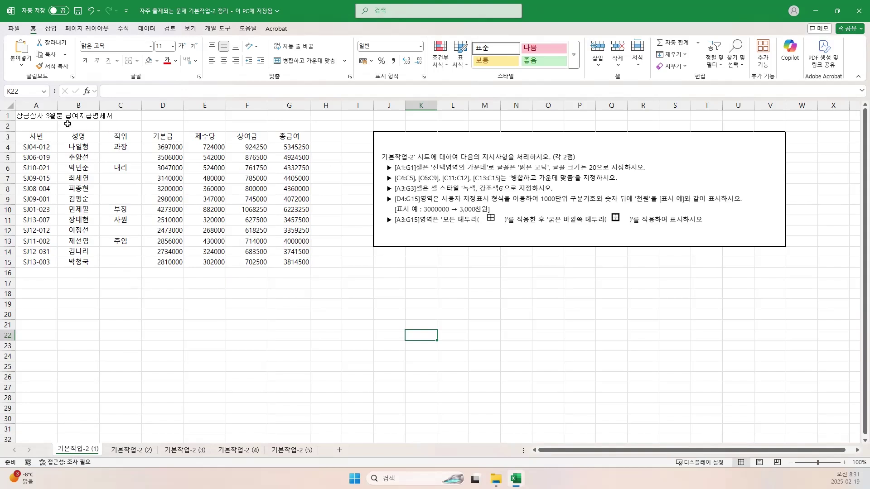
- Center the title across the selection A1:G1 using the horizontal alignment option 선택 영역의 가운데로
{"action": "left_click_drag", "start_coordinate": [30, 116], "coordinate": [277, 117]}
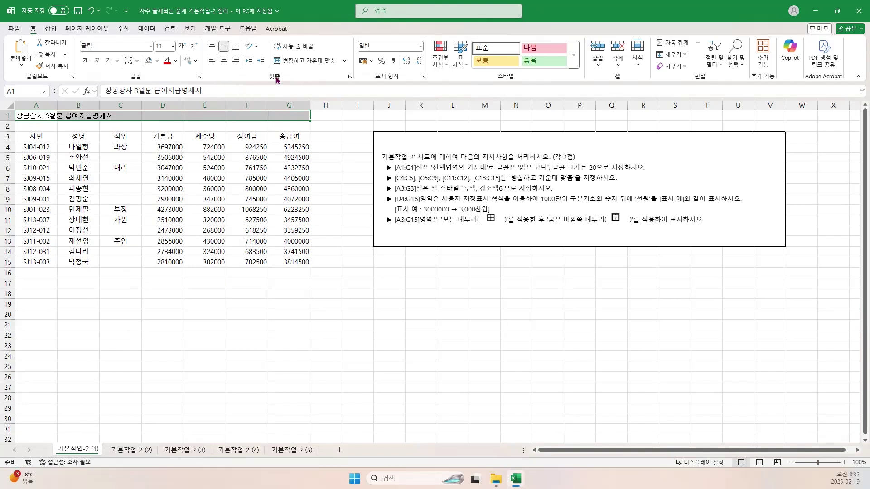
{"action": "left_click", "coordinate": [352, 78]}
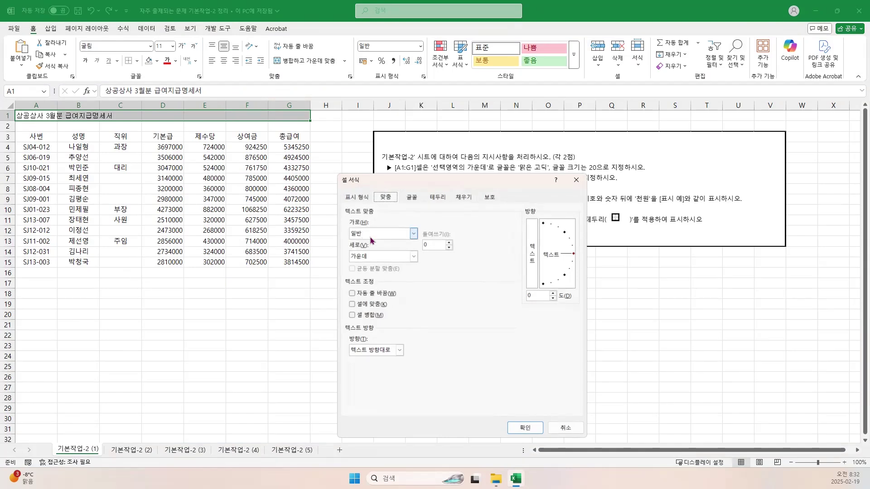
{"action": "left_click", "coordinate": [366, 234]}
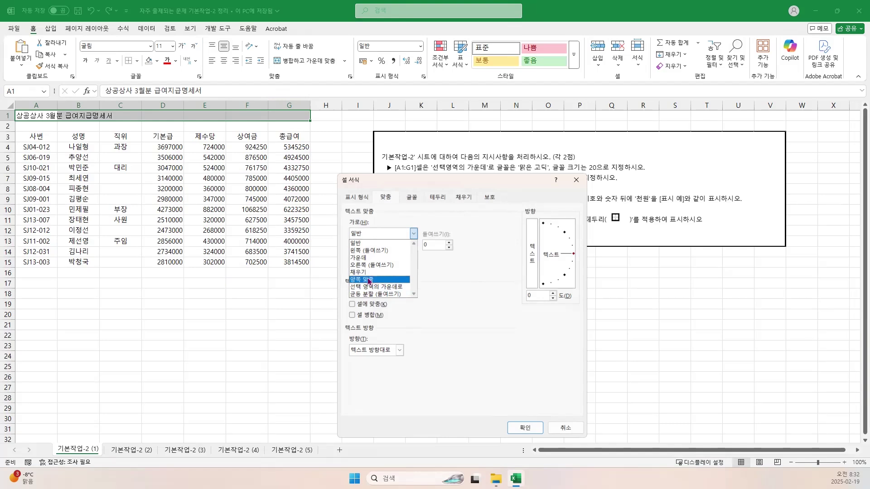
{"action": "left_click", "coordinate": [400, 287]}
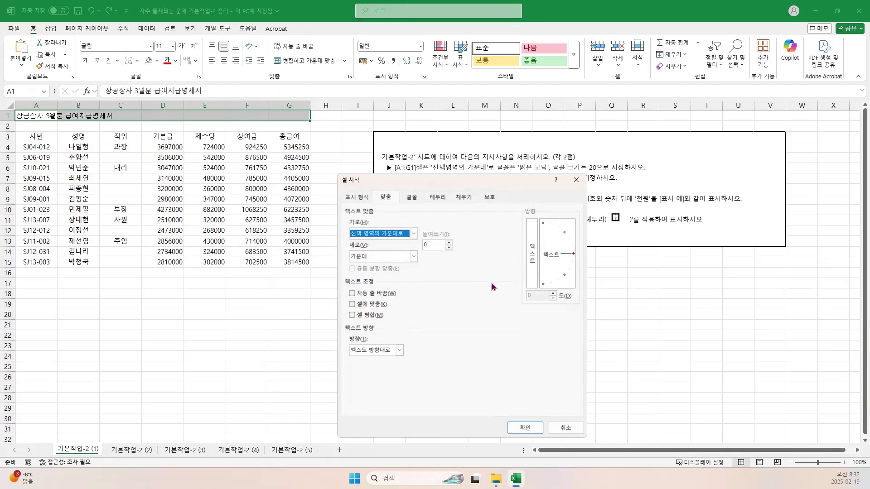
{"action": "left_click", "coordinate": [521, 429]}
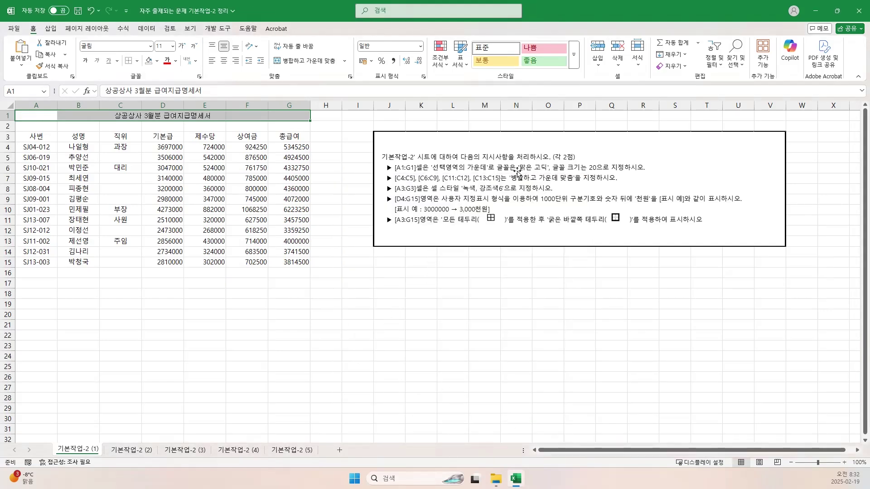
- Set the title in A1:G1 to the 맑은 고딕 font at size 20
{"action": "left_click", "coordinate": [149, 44]}
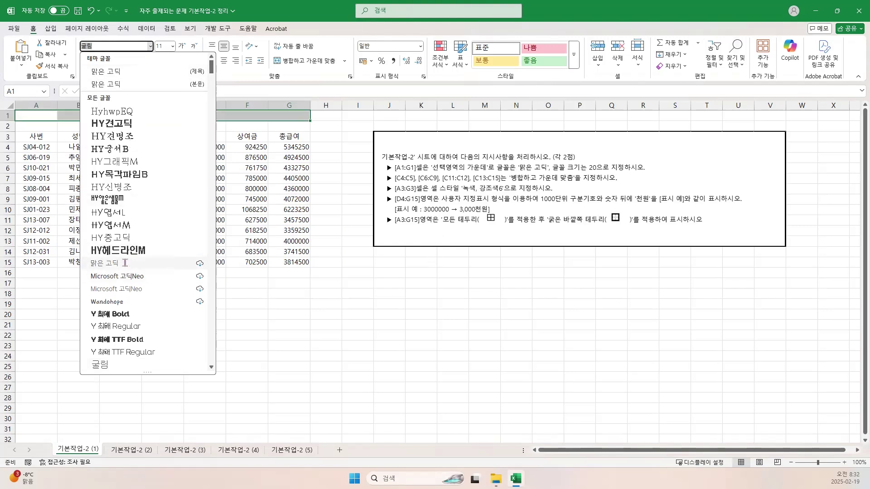
{"action": "left_click", "coordinate": [110, 43]}
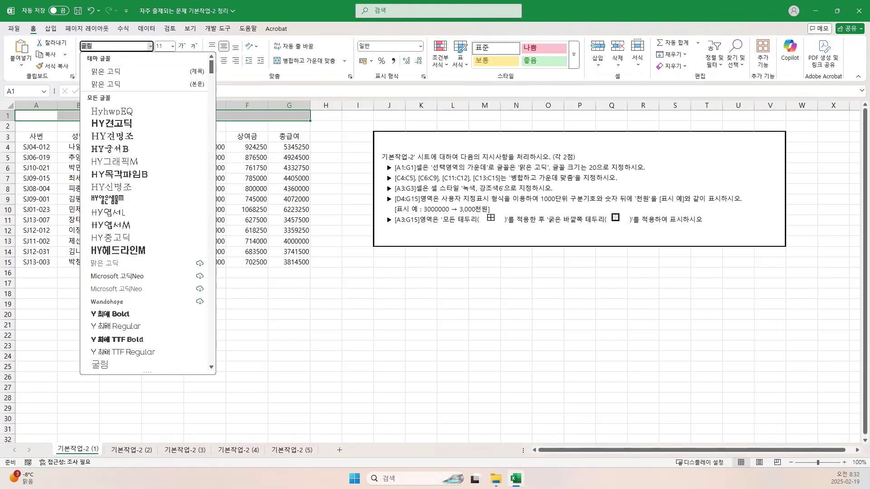
{"action": "type", "text": "akf"}
{"action": "key", "text": "BackSpace"}
{"action": "key", "text": "BackSpace"}
{"action": "key", "text": "BackSpace"}
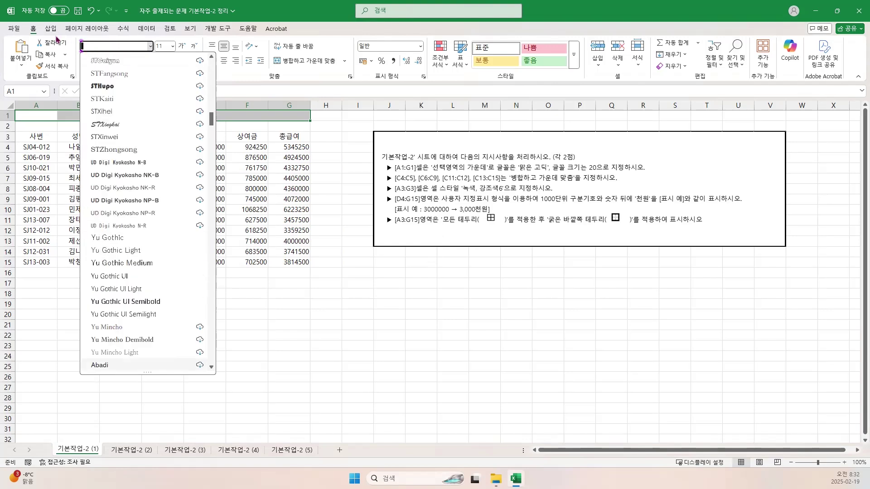
{"action": "type", "text": "맑은"}
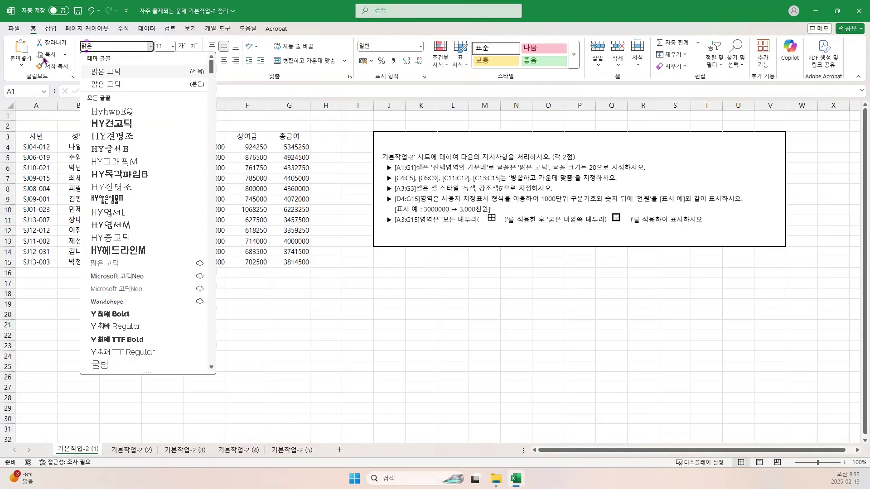
{"action": "left_click", "coordinate": [106, 72]}
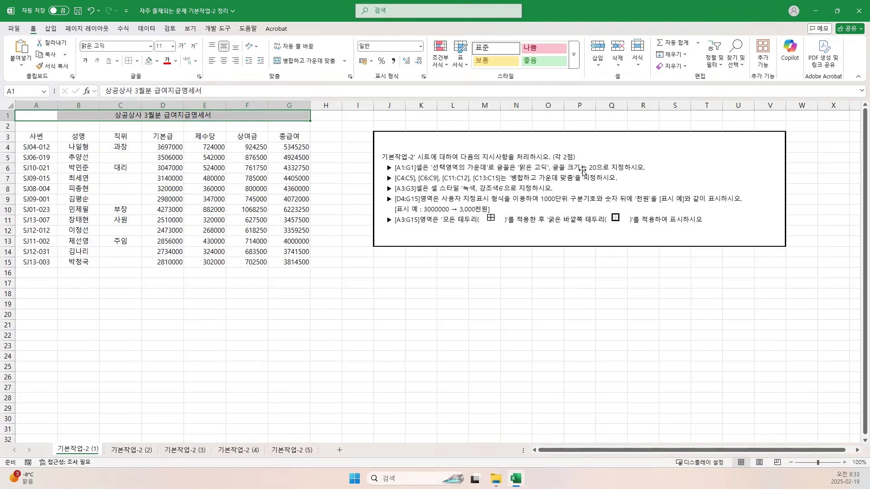
{"action": "left_click", "coordinate": [164, 47]}
{"action": "type", "text": "20"}
{"action": "key", "text": "Return"}
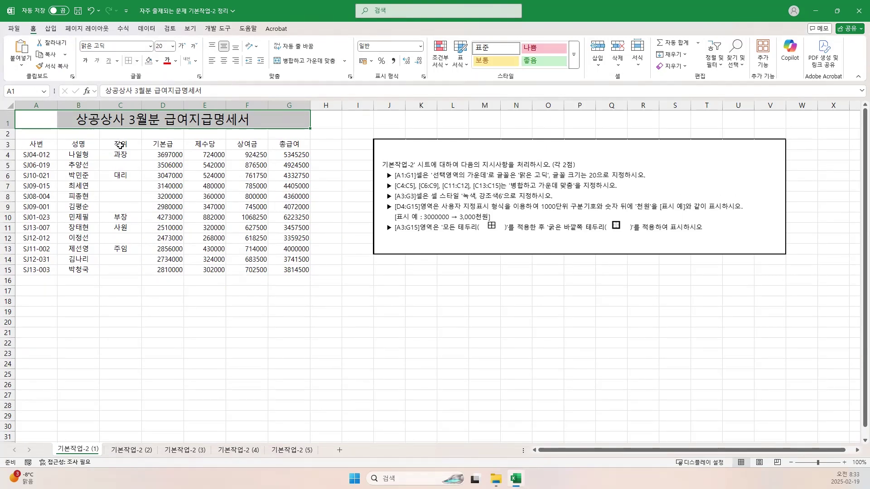
- Merge and center each of the ranges C4:C5, C6:C9, C11:C12 and C13:C15 in the 직위 column
{"action": "left_click_drag", "start_coordinate": [120, 154], "coordinate": [122, 165]}
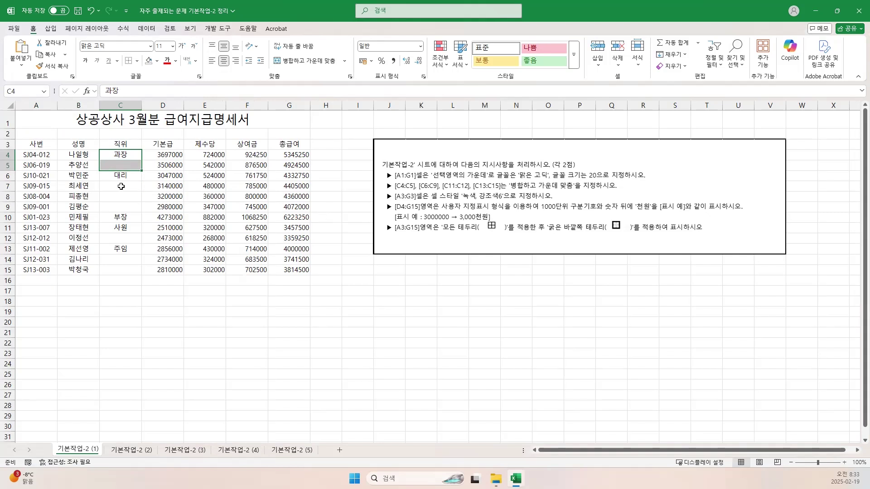
{"action": "left_click_drag", "start_coordinate": [124, 175], "coordinate": [122, 208], "text": "ctrl"}
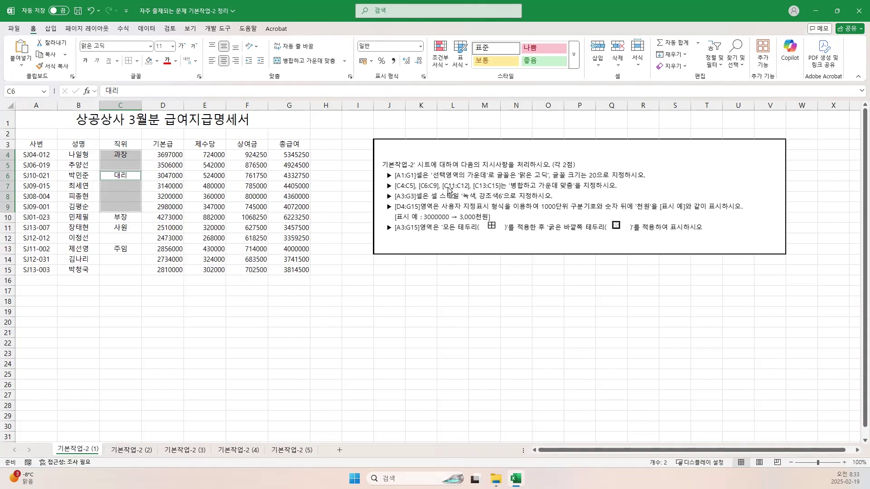
{"action": "left_click_drag", "start_coordinate": [124, 228], "coordinate": [121, 238], "text": "ctrl"}
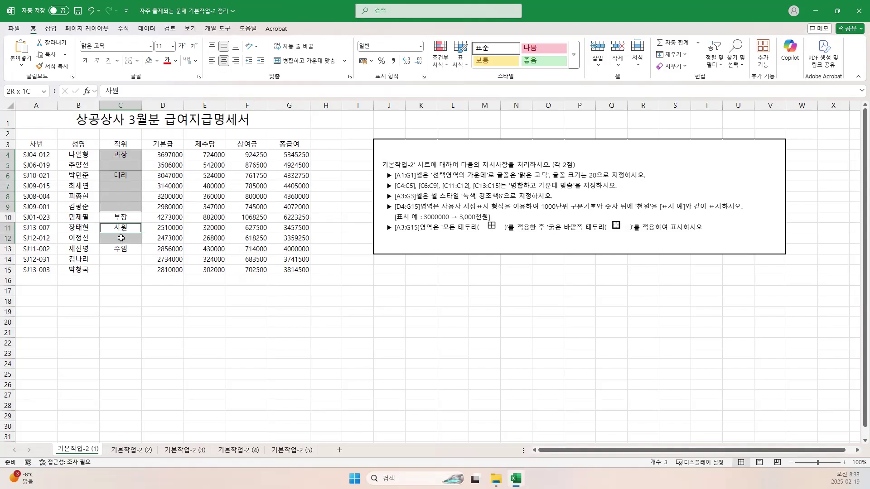
{"action": "left_click_drag", "start_coordinate": [125, 248], "coordinate": [125, 270], "text": "ctrl"}
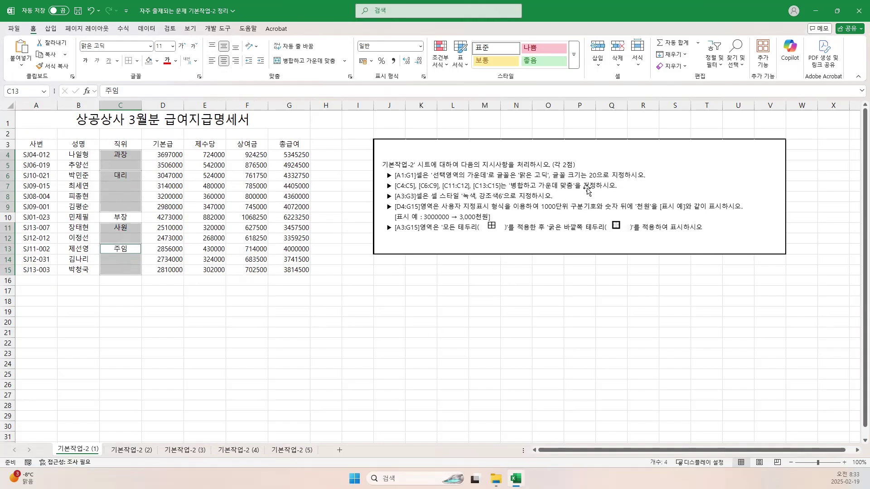
{"action": "left_click", "coordinate": [304, 60]}
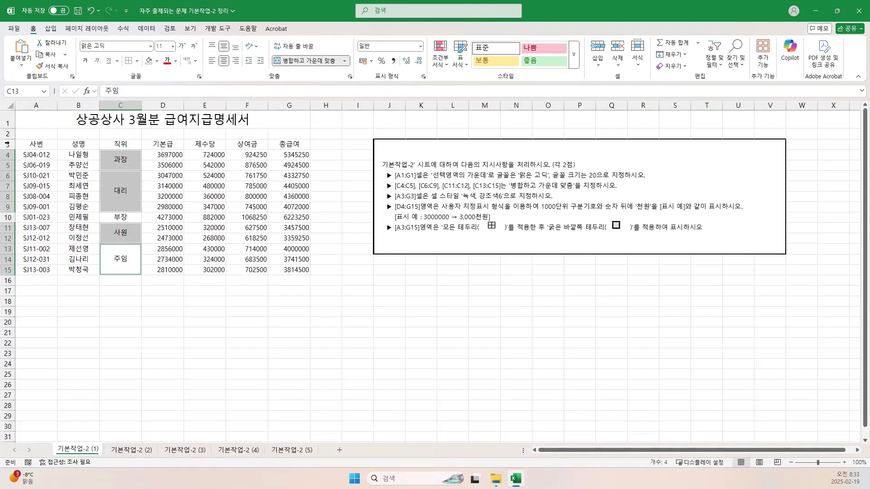
- Apply the green 강조색6 cell style to the header row A3:G3
{"action": "left_click_drag", "start_coordinate": [41, 144], "coordinate": [294, 144]}
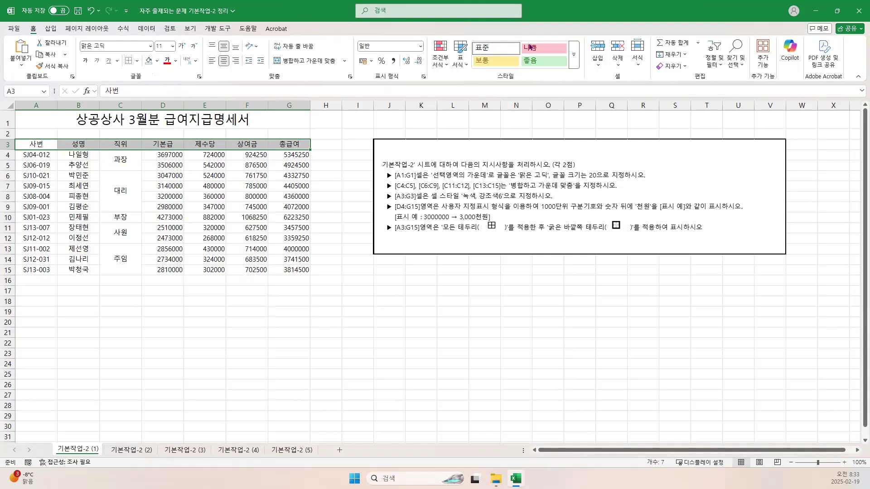
{"action": "left_click", "coordinate": [574, 63]}
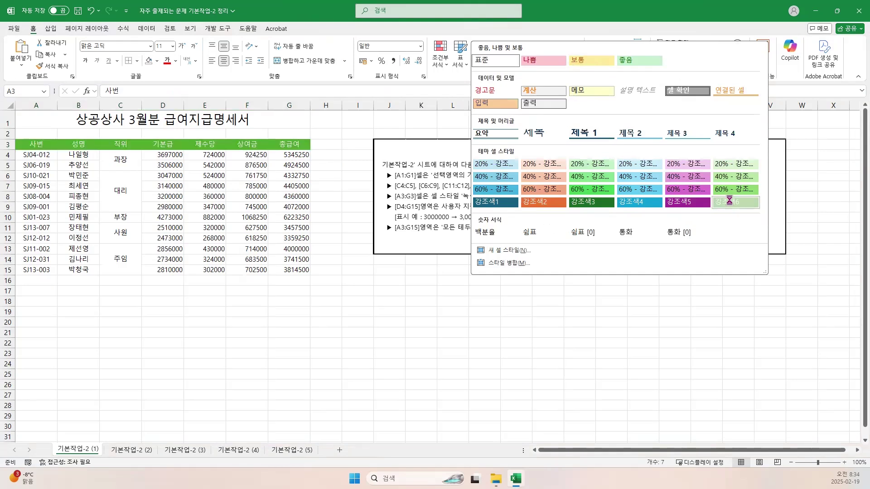
{"action": "left_click", "coordinate": [731, 202]}
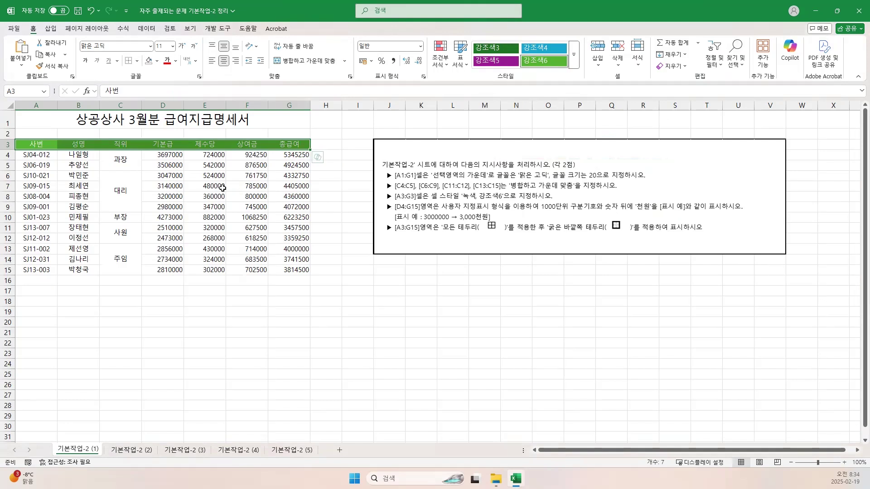
- Apply the custom number format #,###,천원 to the pay amounts in D4:G15
{"action": "left_click_drag", "start_coordinate": [165, 154], "coordinate": [276, 269]}
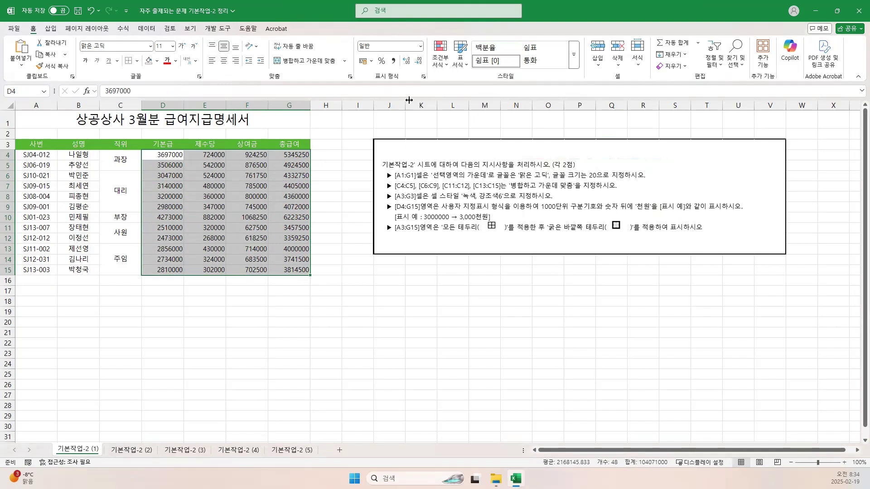
{"action": "left_click", "coordinate": [423, 78]}
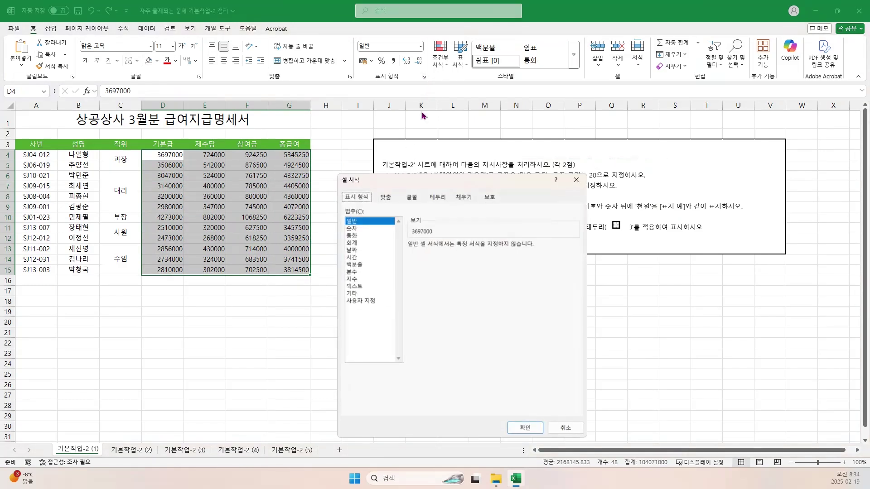
{"action": "left_click", "coordinate": [362, 303]}
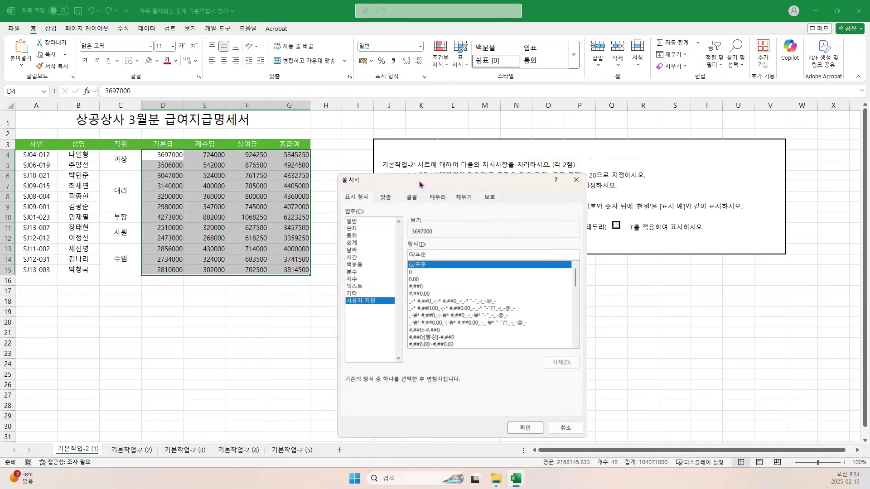
{"action": "left_click_drag", "start_coordinate": [419, 184], "coordinate": [609, 143]}
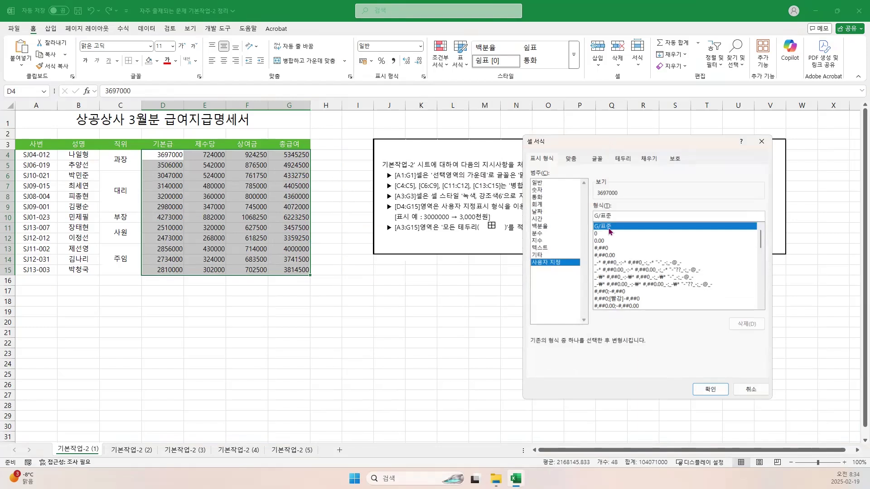
{"action": "left_click_drag", "start_coordinate": [617, 215], "coordinate": [560, 220]}
{"action": "type", "text": "#,###"}
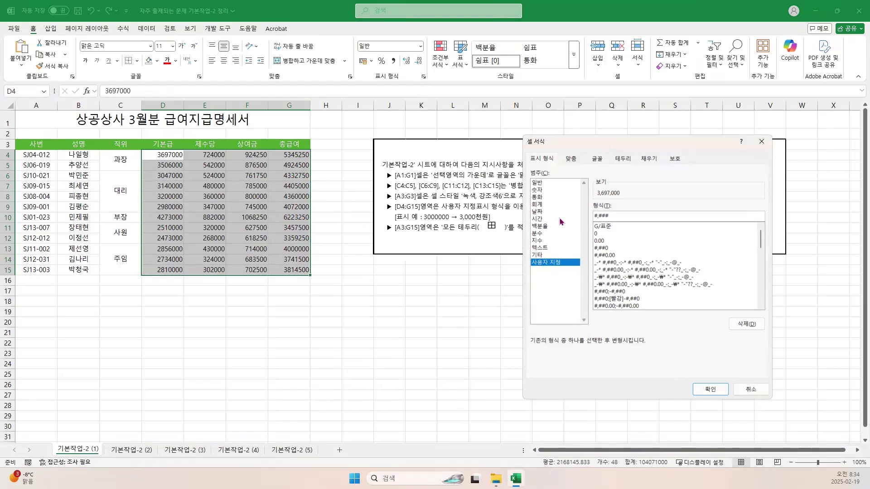
{"action": "type", "text": "천원"}
{"action": "type", "text": ",,"}
{"action": "key", "text": "BackSpace"}
{"action": "left_click", "coordinate": [705, 390]}
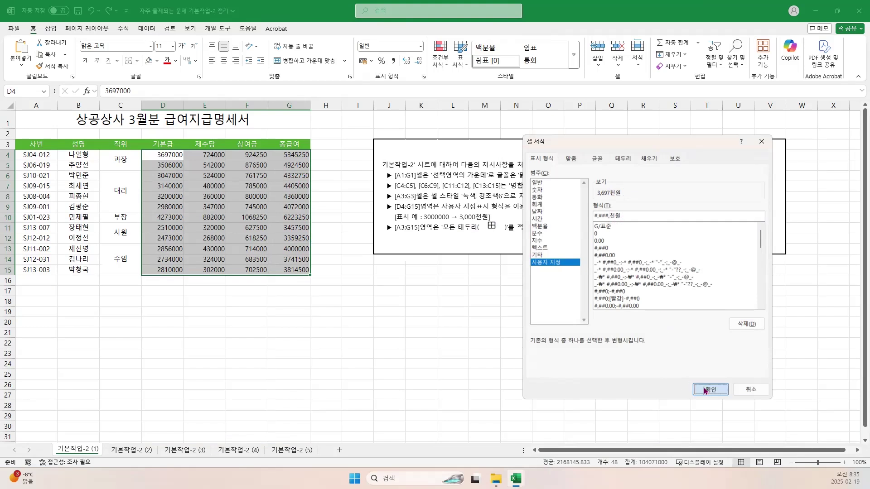
{"action": "left_click", "coordinate": [372, 294]}
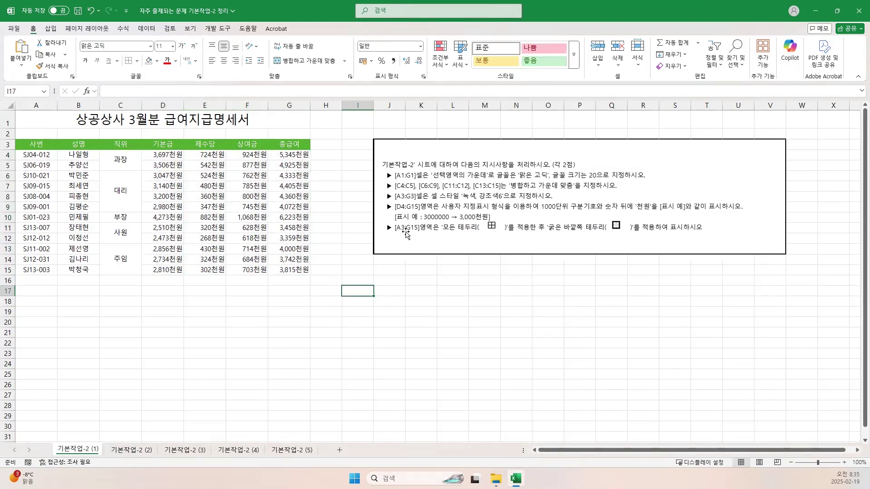
- Add all borders (모든 테두리) and a thick outside border (굵은 바깥쪽 테두리) to the table A3:G15
{"action": "left_click_drag", "start_coordinate": [41, 146], "coordinate": [292, 269]}
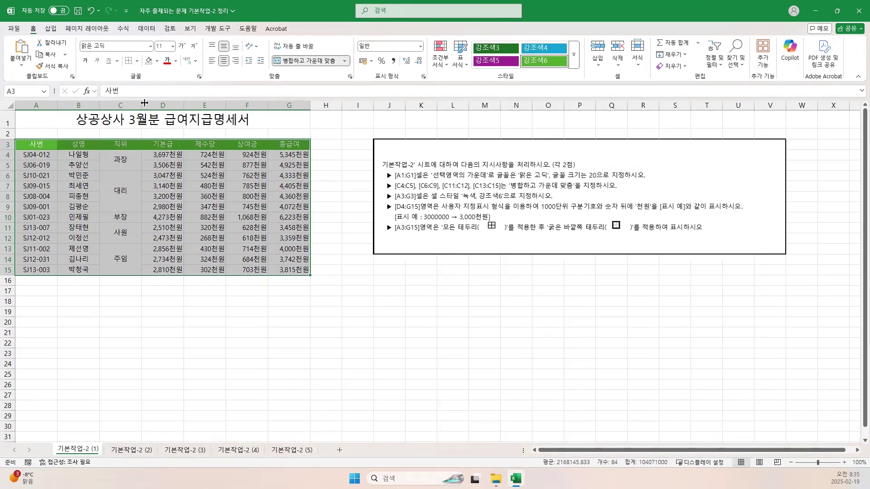
{"action": "left_click", "coordinate": [138, 60]}
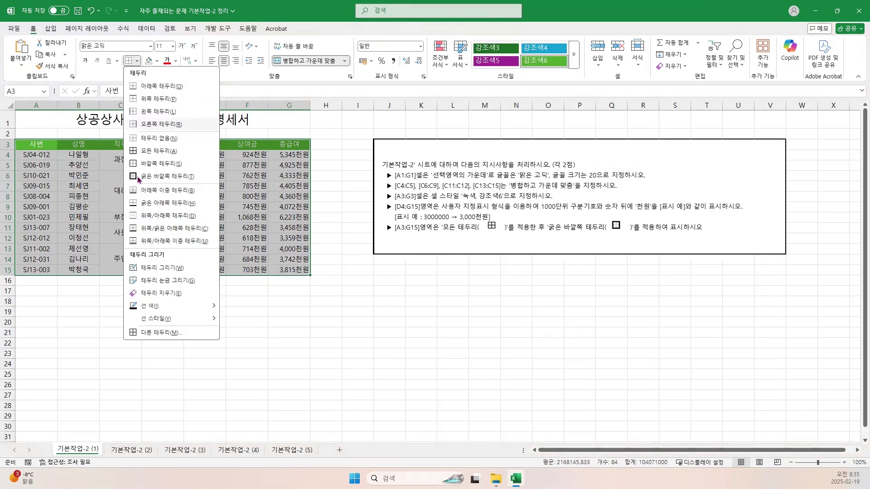
{"action": "left_click", "coordinate": [153, 155]}
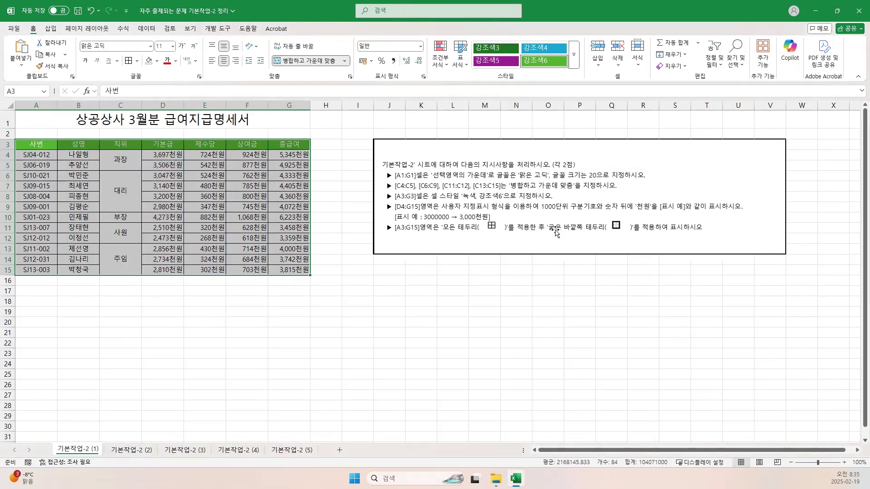
{"action": "left_click", "coordinate": [137, 61]}
{"action": "left_click", "coordinate": [147, 177]}
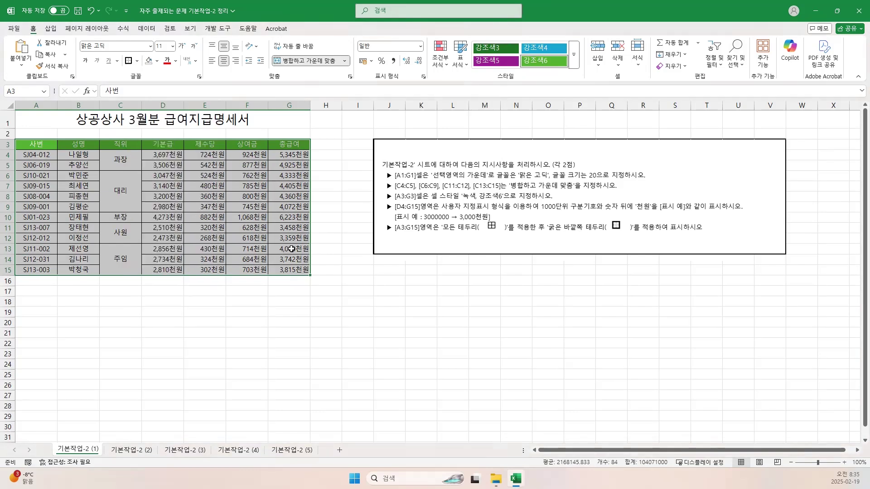
{"action": "left_click", "coordinate": [400, 296]}
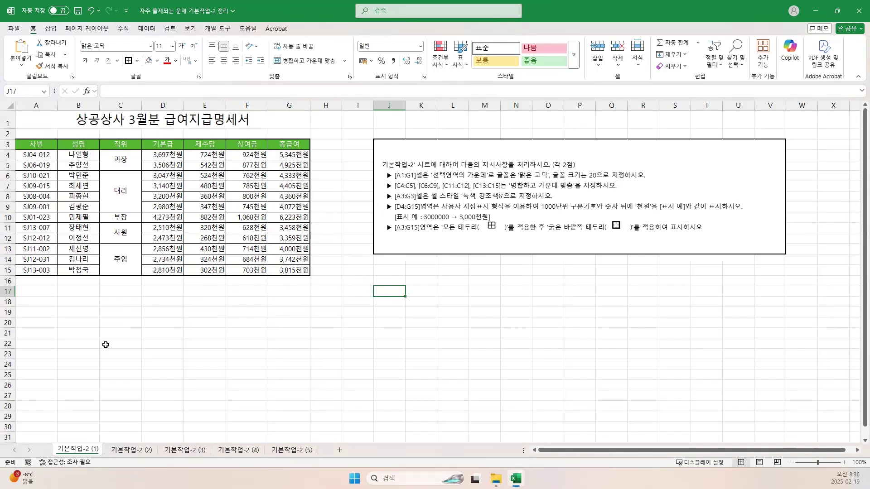
- On sheet 기본작업-2 (2), align the title across A1:G1 horizontally with 선택 영역의 가운데로
{"action": "left_click", "coordinate": [133, 450]}
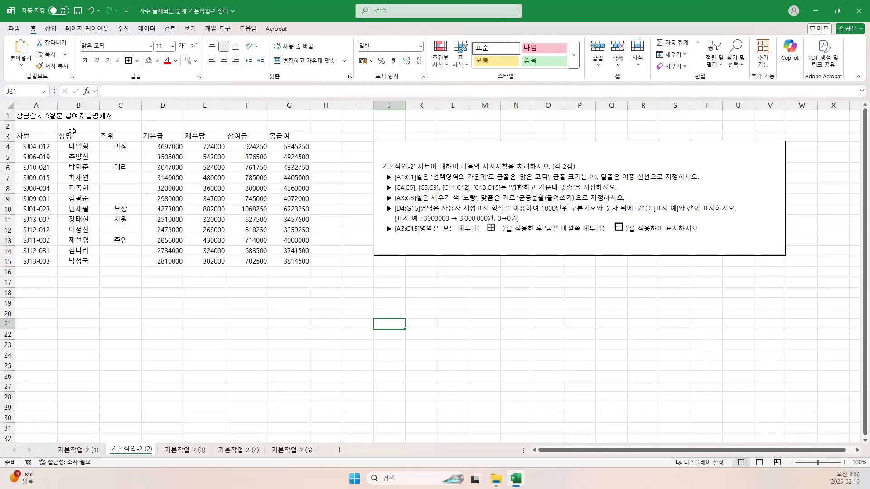
{"action": "left_click_drag", "start_coordinate": [27, 115], "coordinate": [282, 119]}
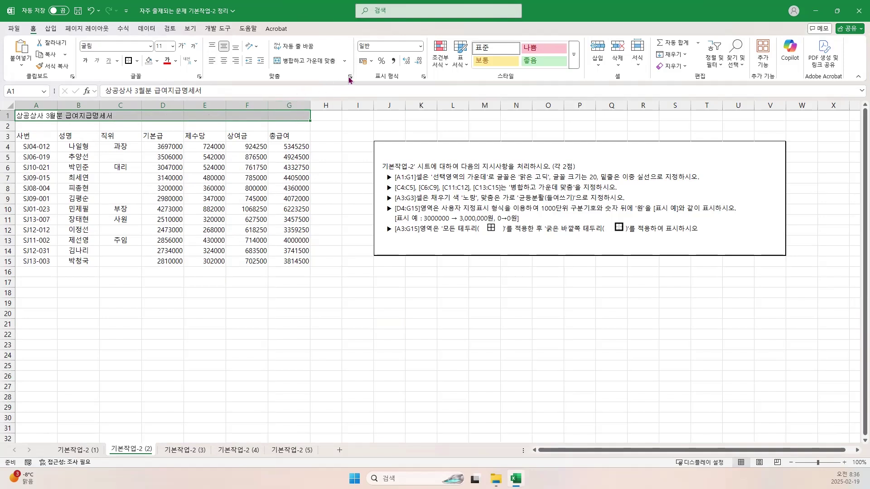
{"action": "key", "text": "ctrl+1"}
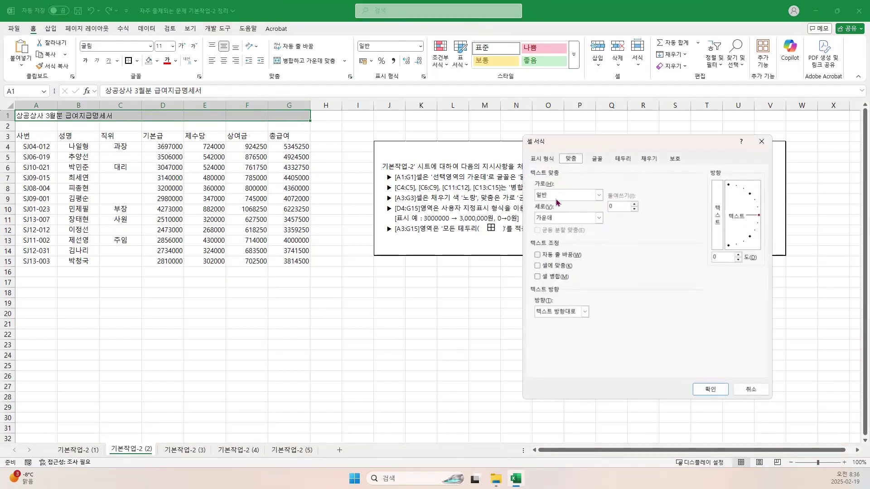
{"action": "left_click", "coordinate": [556, 197]}
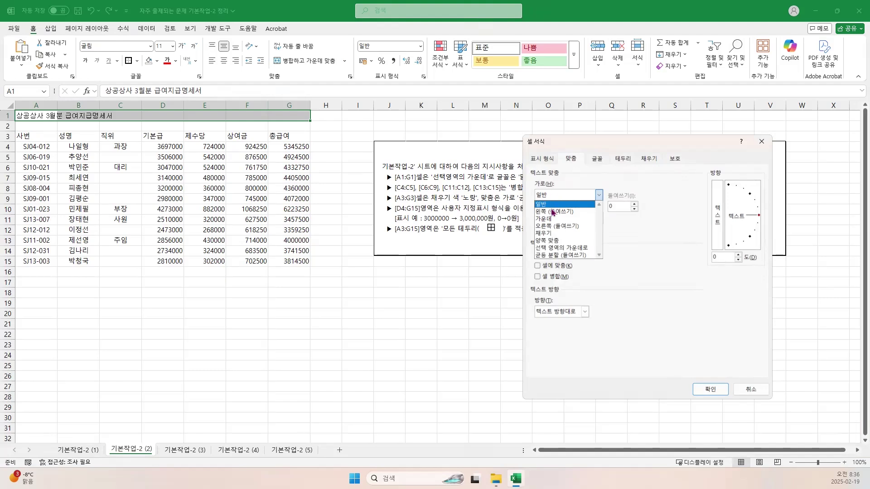
{"action": "left_click", "coordinate": [553, 249]}
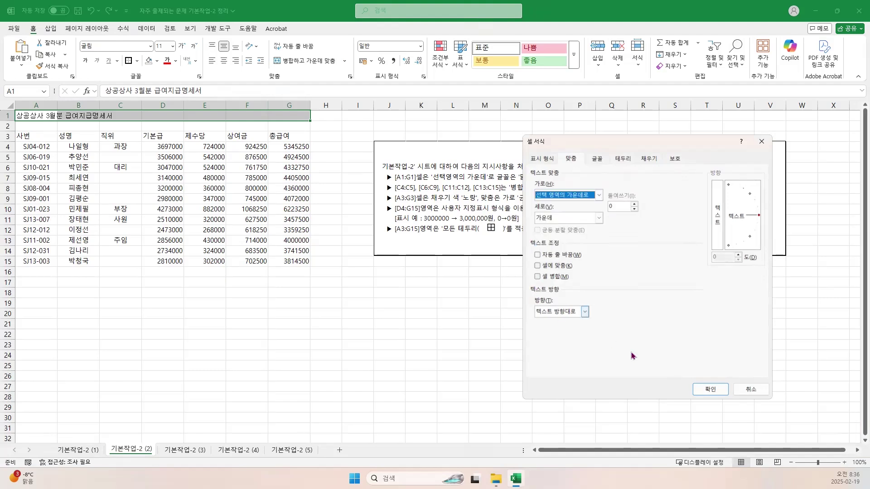
{"action": "left_click", "coordinate": [700, 388]}
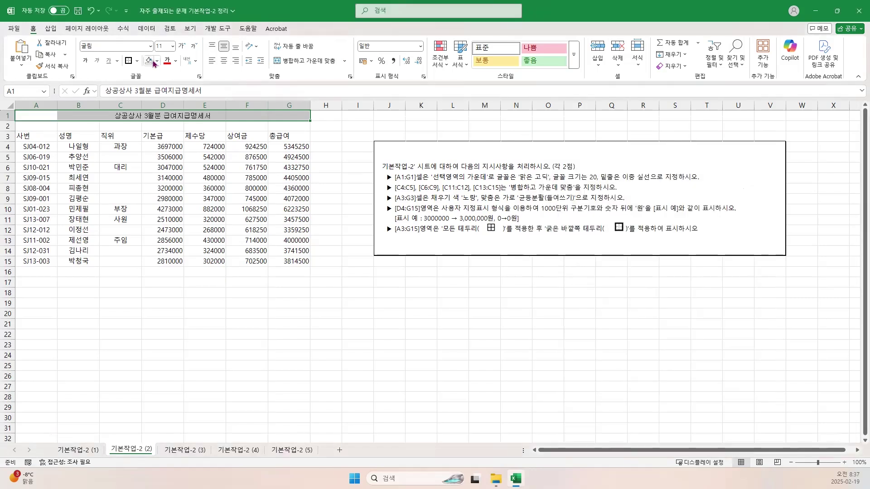
- Set the title in A1:G1 to the 맑은 고딕 font at size 20
{"action": "left_click", "coordinate": [135, 47]}
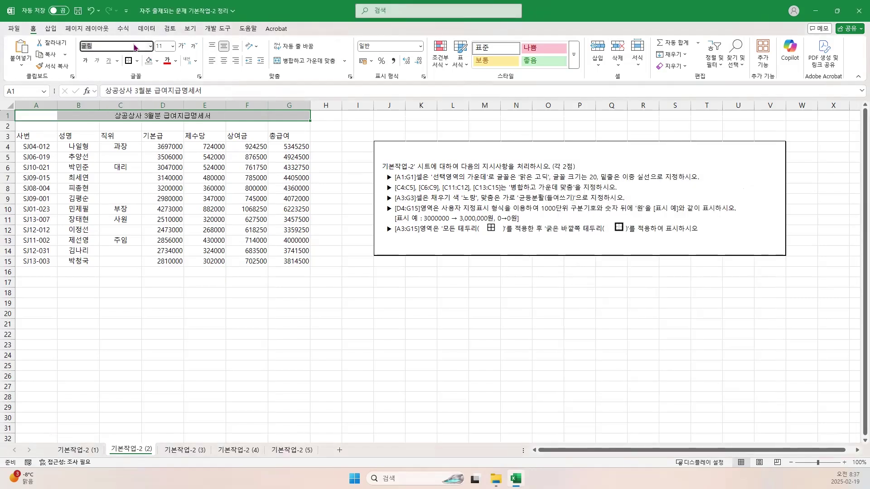
{"action": "type", "text": "ㅁㅇ ㄱㅗㄷㅣㄱ"}
{"action": "key", "text": "Return"}
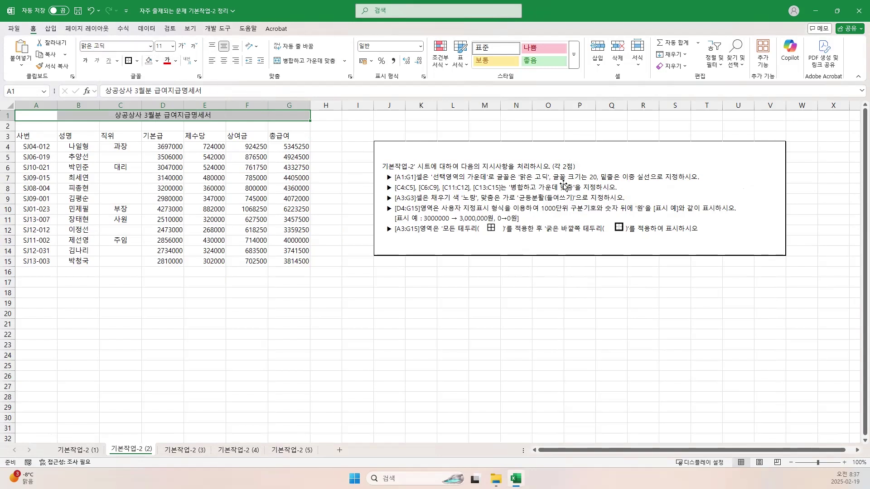
{"action": "left_click", "coordinate": [165, 46]}
{"action": "type", "text": "20"}
{"action": "key", "text": "Return"}
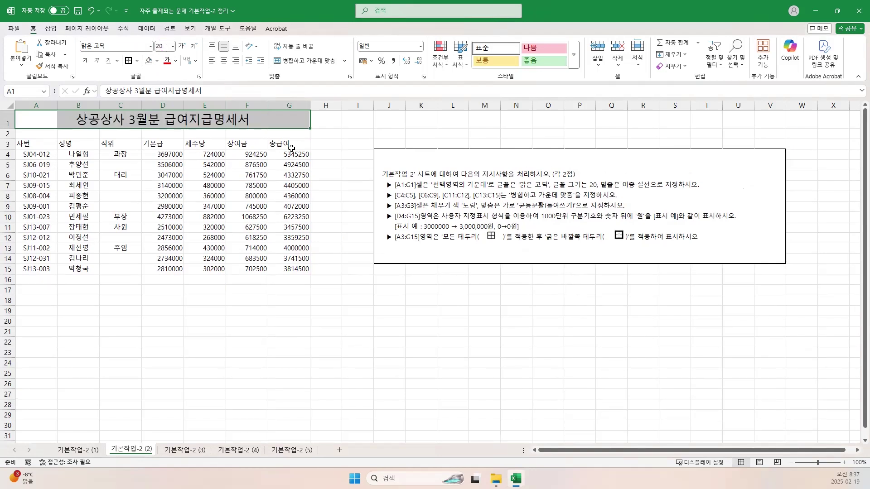
- Apply a double underline (이중 밑줄) to the title in A1:G1
{"action": "left_click", "coordinate": [117, 61]}
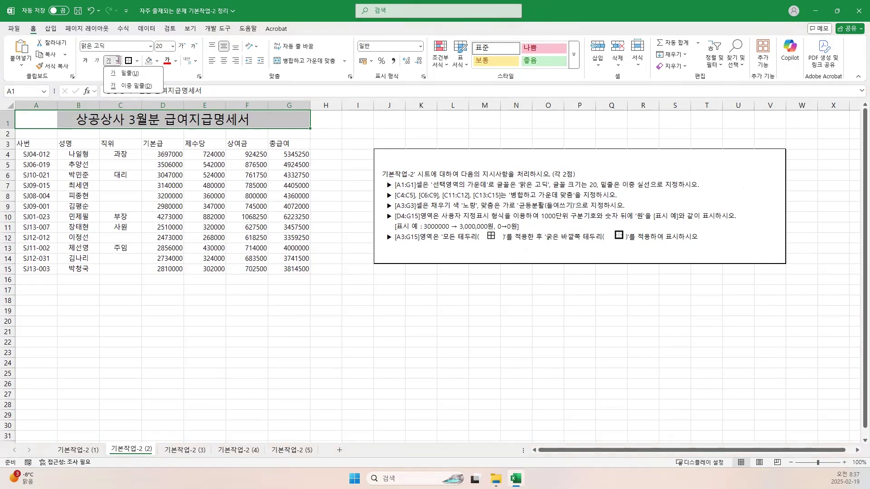
{"action": "left_click", "coordinate": [130, 85]}
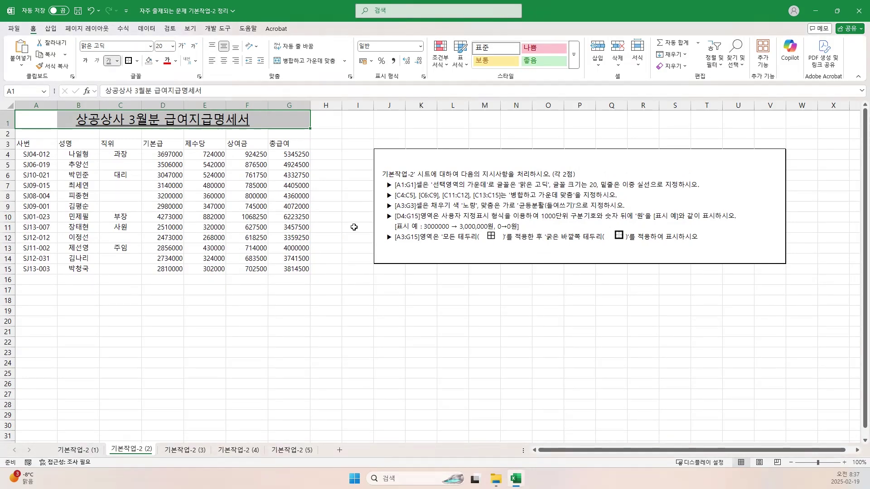
{"action": "left_click", "coordinate": [359, 276]}
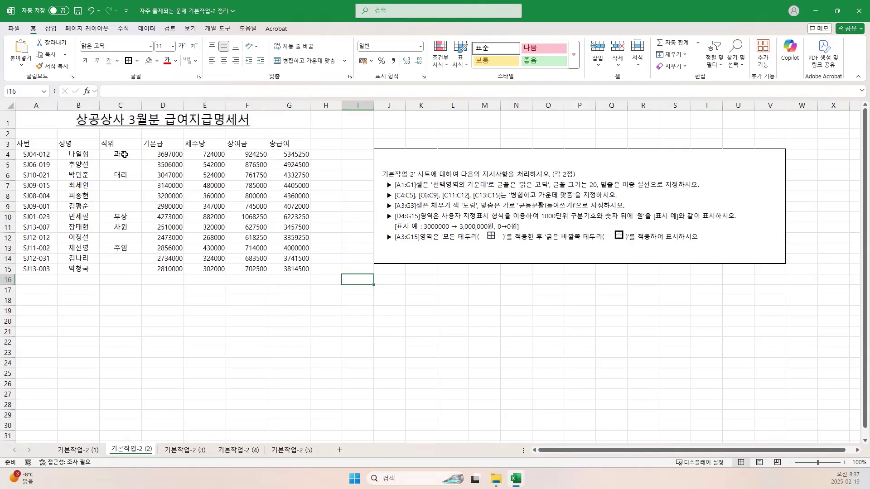
- Merge and center (병합하고 가운데 맞춤) each of the ranges C4:C5, C6:C9, C11:C12 and C13:C15 on this sheet
{"action": "left_click_drag", "start_coordinate": [125, 154], "coordinate": [124, 165]}
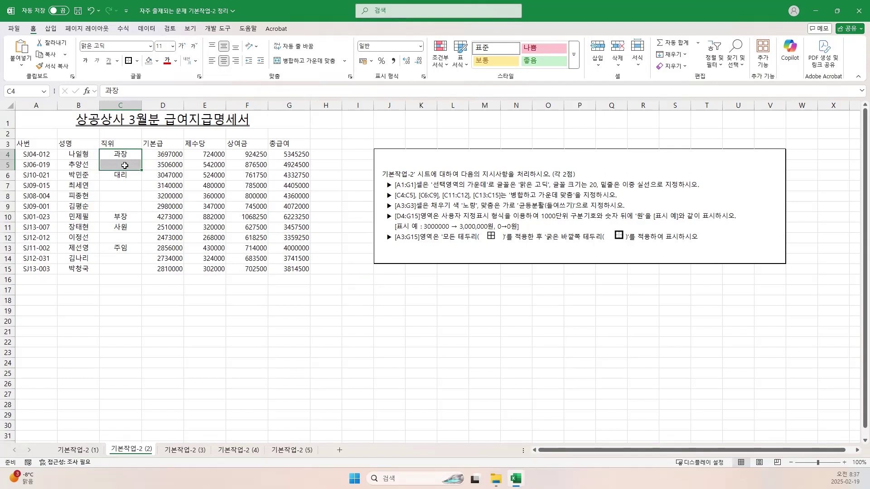
{"action": "left_click_drag", "start_coordinate": [125, 176], "coordinate": [124, 207]}
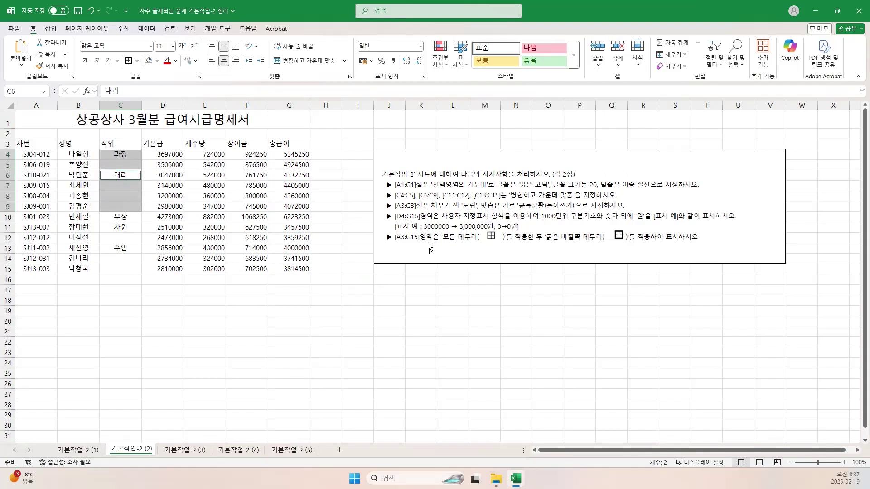
{"action": "left_click_drag", "start_coordinate": [131, 226], "coordinate": [131, 238]}
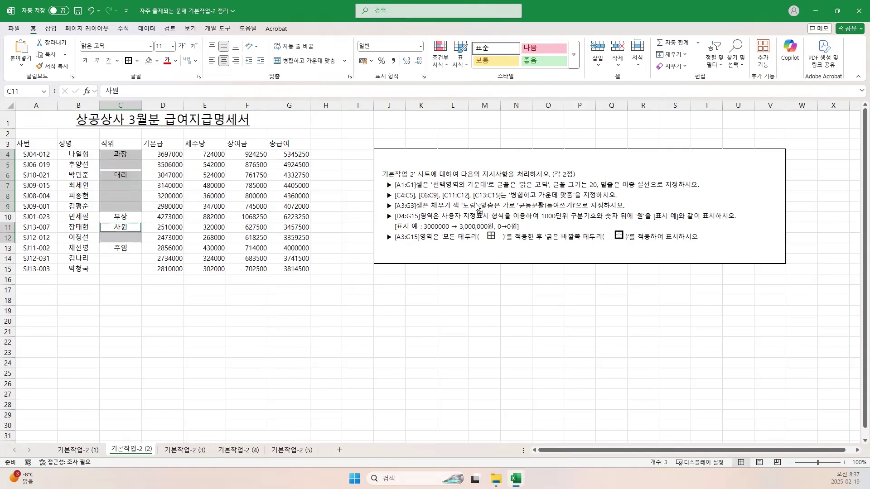
{"action": "left_click", "coordinate": [125, 251], "text": "ctrl"}
{"action": "left_click_drag", "start_coordinate": [125, 251], "coordinate": [129, 268]}
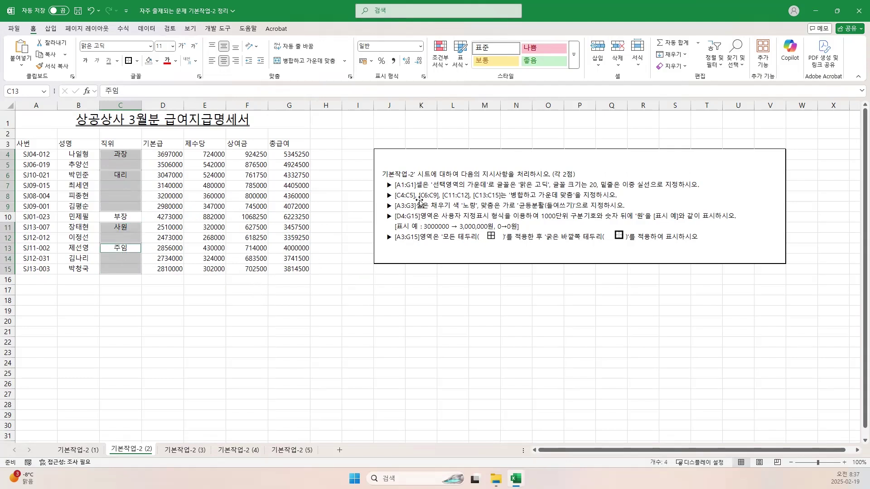
{"action": "left_click", "coordinate": [298, 61]}
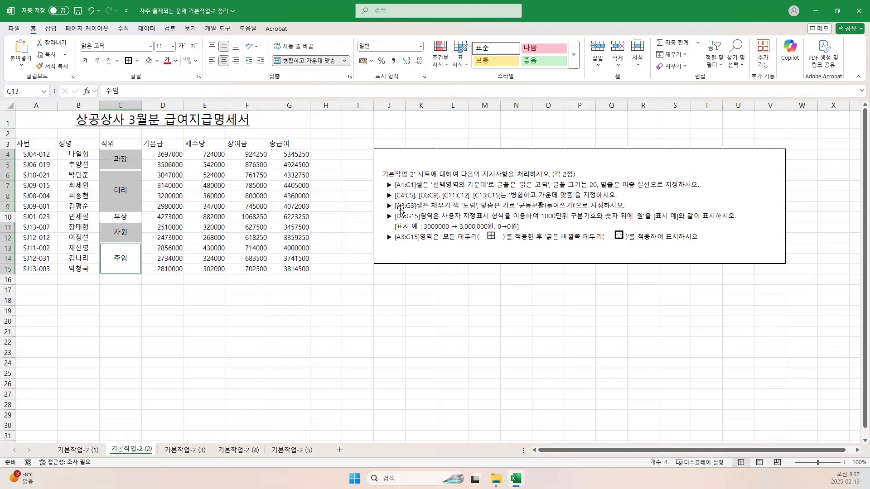
- Fill the header row A3:G3 with the standard yellow (노랑) color
{"action": "left_click", "coordinate": [36, 145]}
{"action": "left_click_drag", "start_coordinate": [35, 145], "coordinate": [299, 145]}
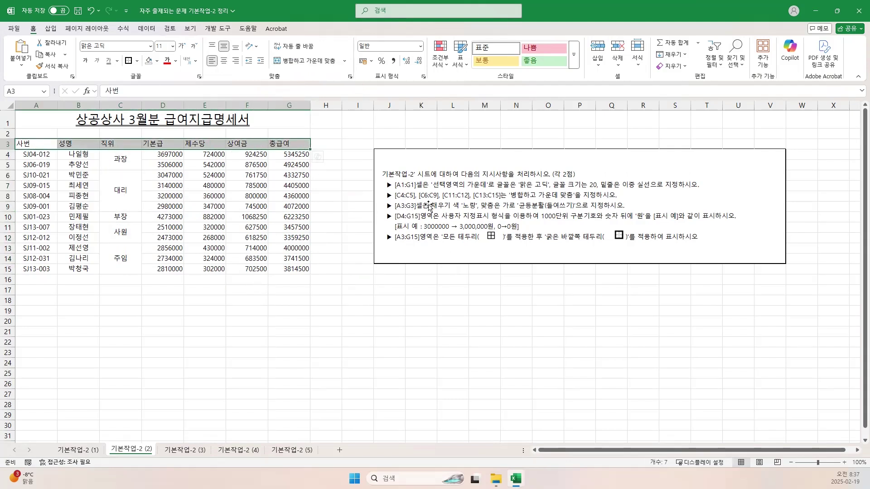
{"action": "left_click", "coordinate": [157, 61]}
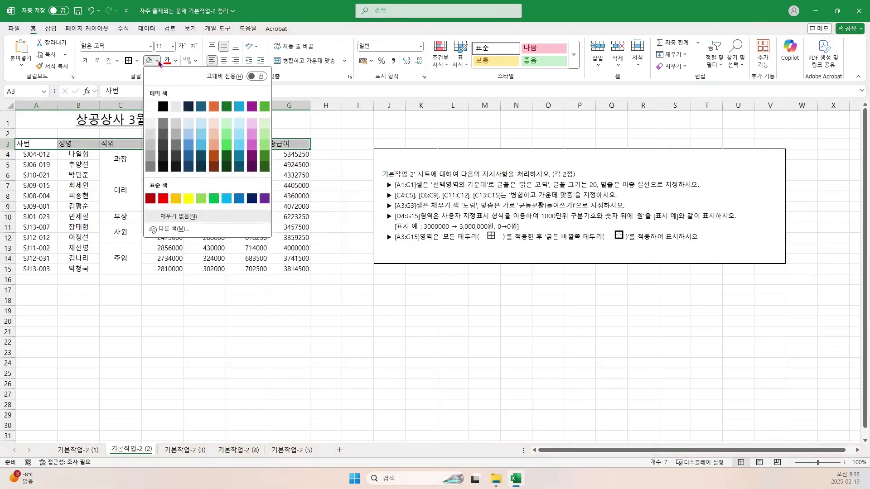
{"action": "left_click", "coordinate": [188, 198]}
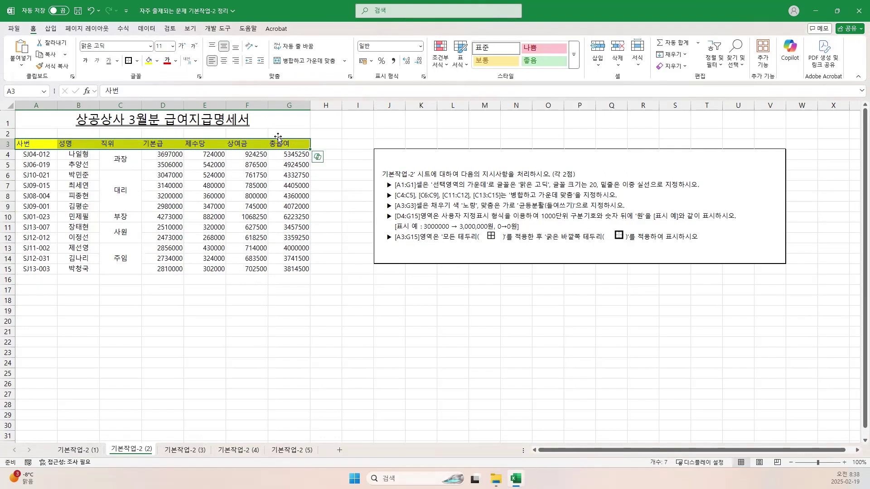
- Set the horizontal alignment of the header cells A3:G3 to 균등 분할 (들여쓰기)
{"action": "left_click", "coordinate": [350, 77]}
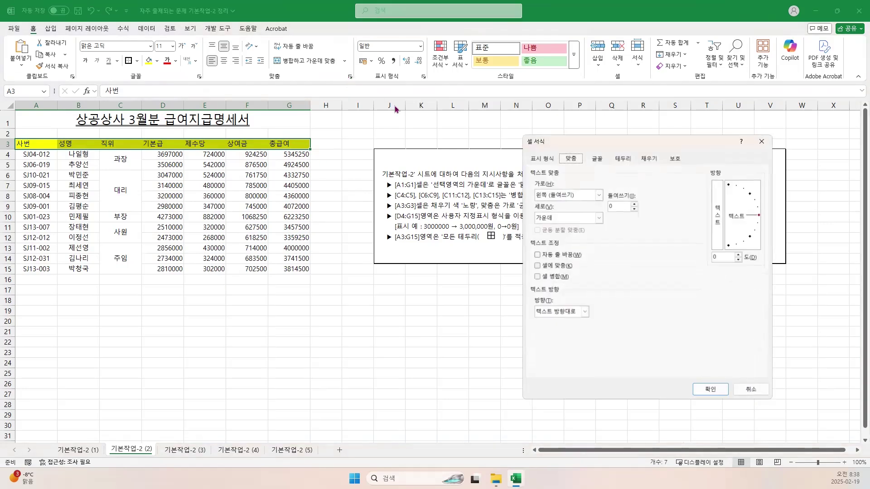
{"action": "left_click", "coordinate": [578, 196]}
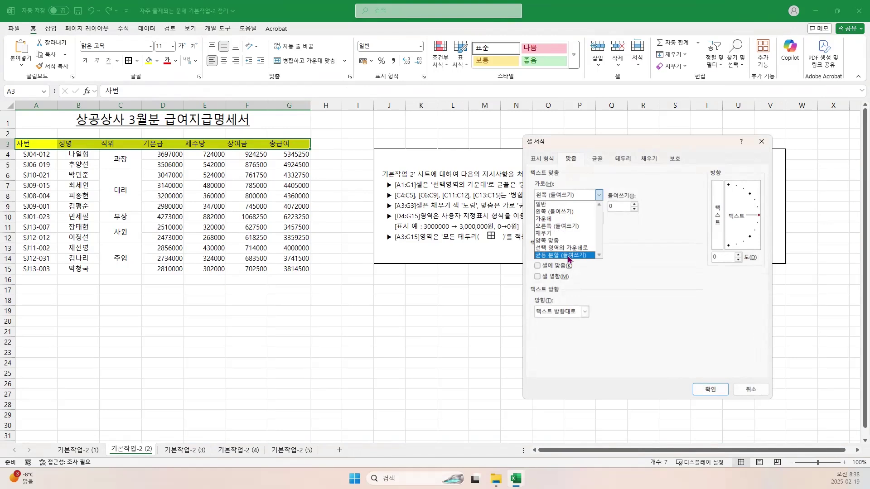
{"action": "left_click", "coordinate": [571, 147]}
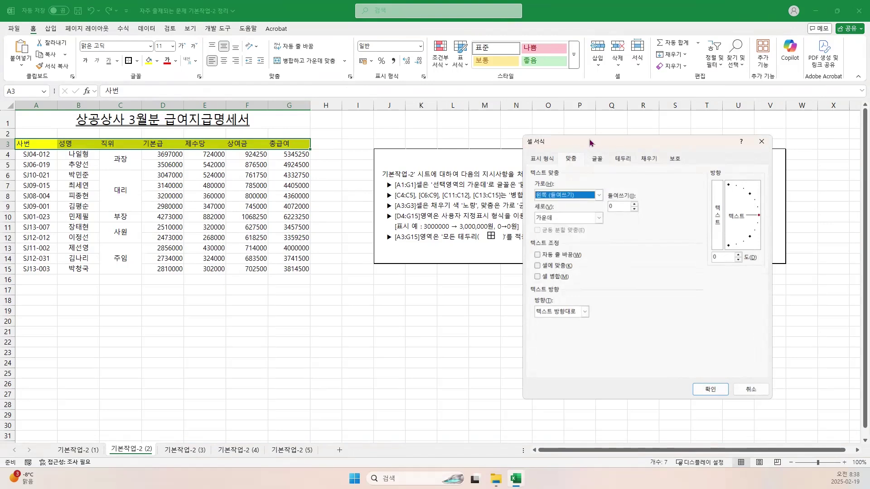
{"action": "left_click_drag", "start_coordinate": [591, 144], "coordinate": [651, 143]}
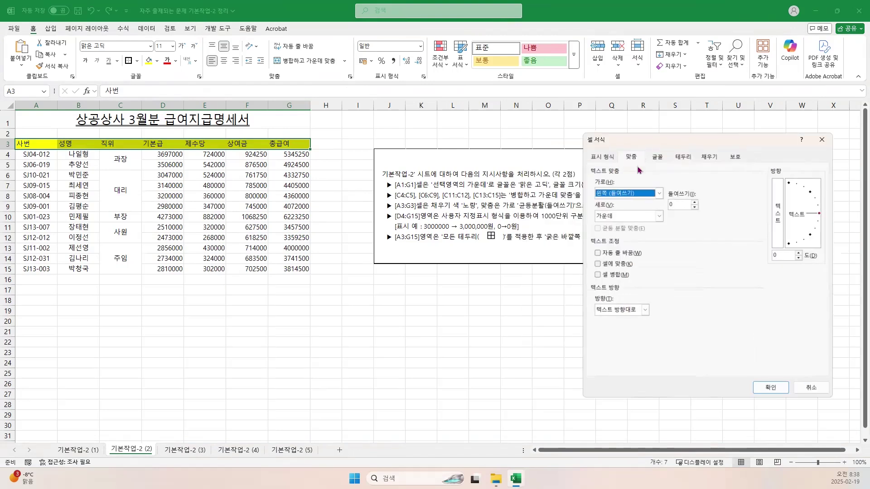
{"action": "left_click", "coordinate": [659, 193]}
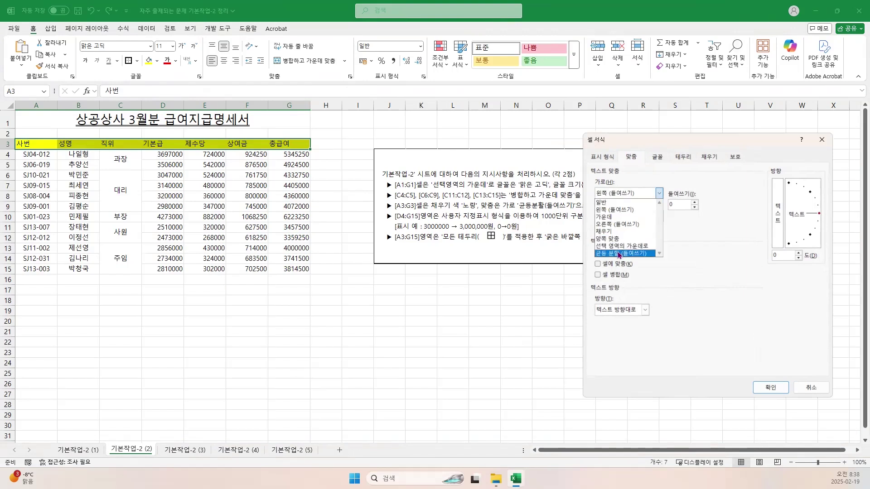
{"action": "left_click", "coordinate": [619, 254]}
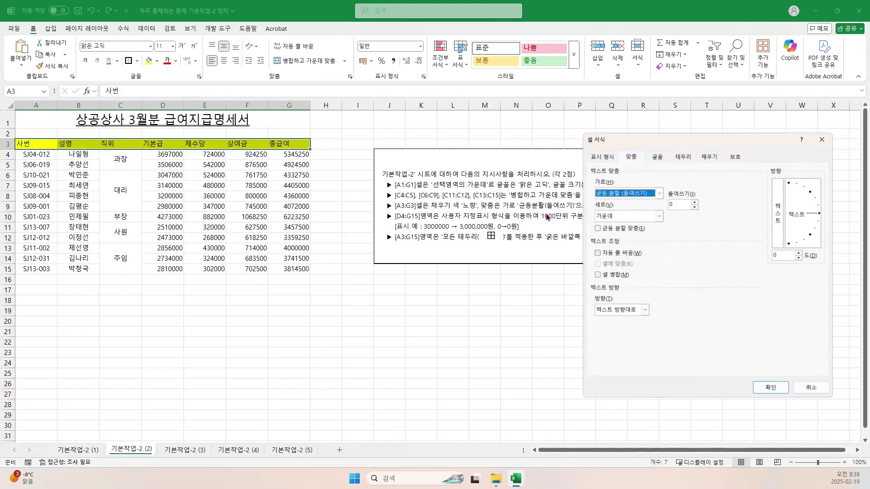
{"action": "left_click", "coordinate": [780, 389]}
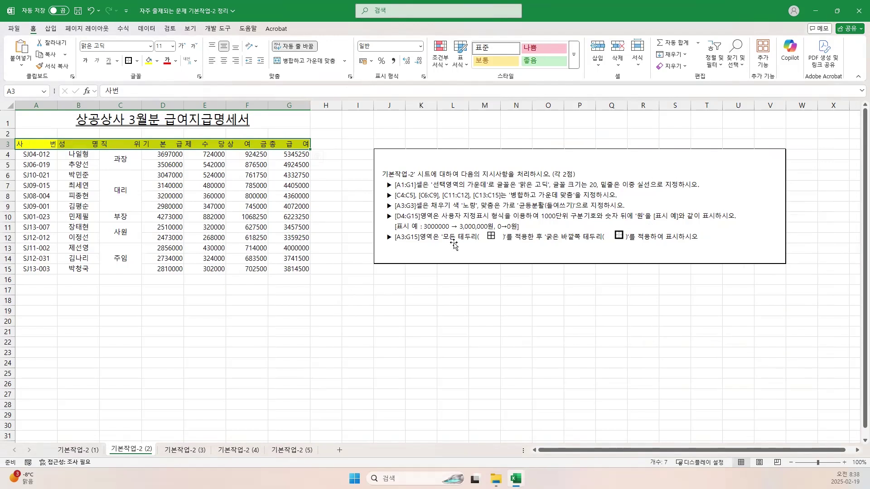
- Apply the custom number format #,##0원 to the pay amounts in D4:G15
{"action": "left_click_drag", "start_coordinate": [164, 155], "coordinate": [279, 267]}
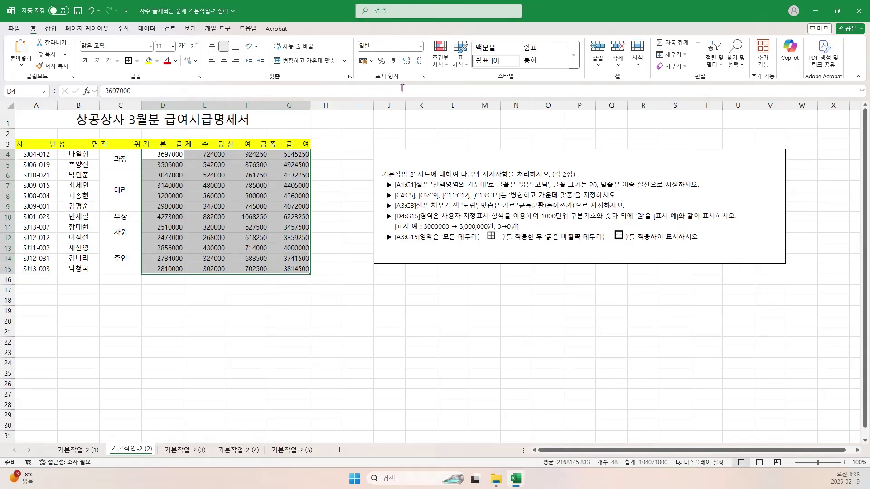
{"action": "left_click", "coordinate": [423, 79]}
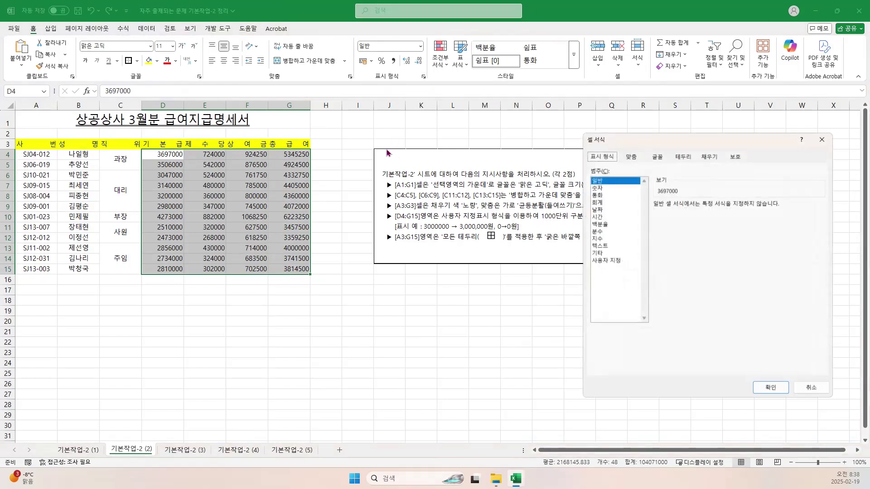
{"action": "left_click", "coordinate": [602, 262]}
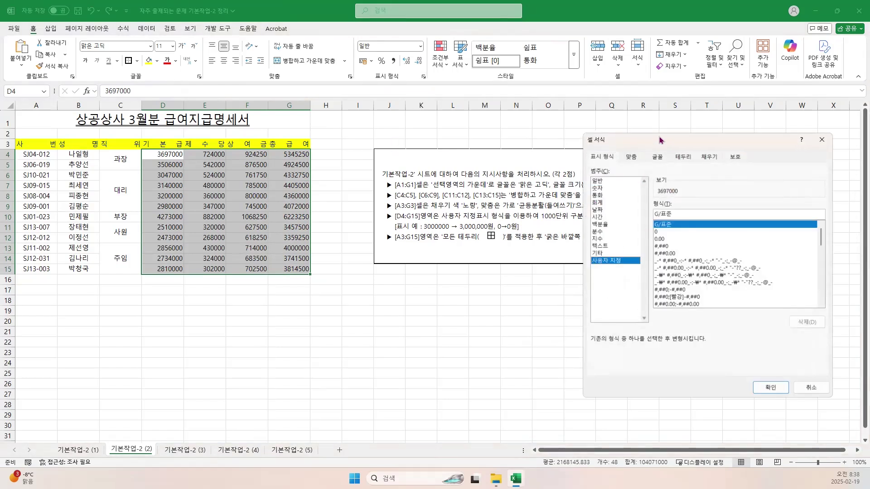
{"action": "left_click_drag", "start_coordinate": [660, 140], "coordinate": [254, 132]}
{"action": "left_click_drag", "start_coordinate": [286, 205], "coordinate": [222, 196]}
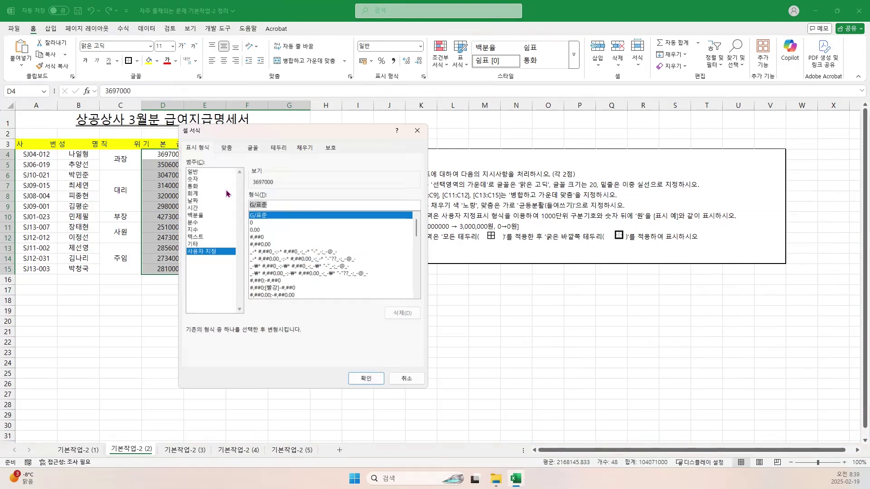
{"action": "type", "text": "#,#"}
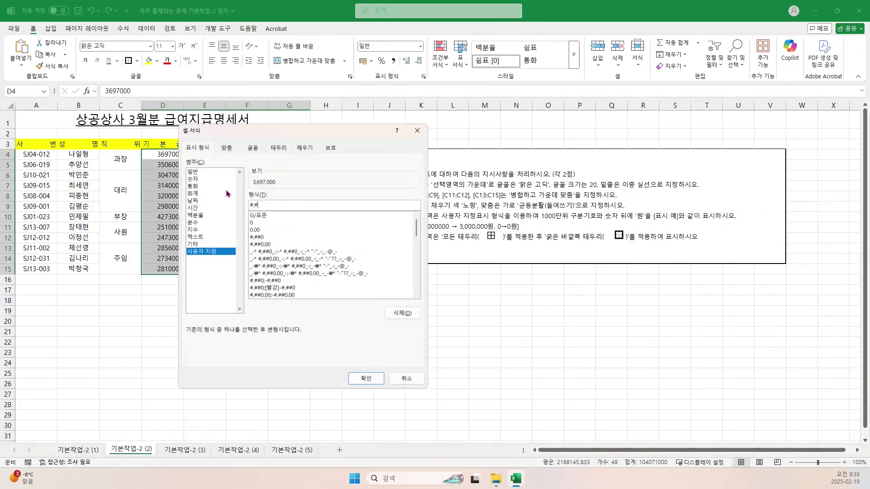
{"action": "type", "text": "##원"}
{"action": "left_click", "coordinate": [294, 203]}
{"action": "left_click", "coordinate": [366, 380]}
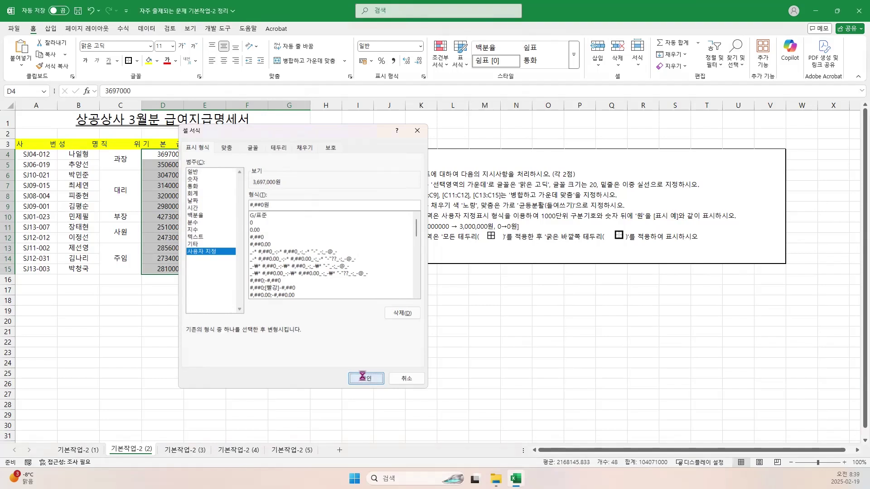
- Enter the test values 0 in G21 and 10 in G22 below the salary table
{"action": "left_click", "coordinate": [287, 330]}
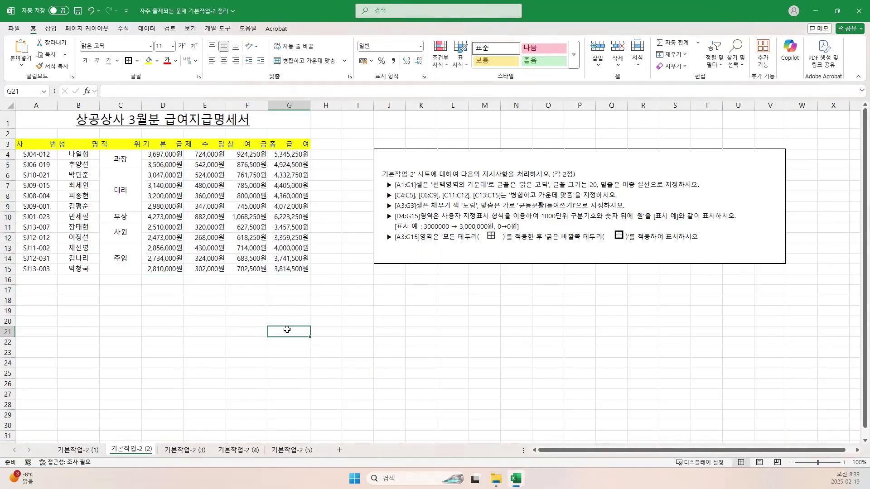
{"action": "type", "text": "0"}
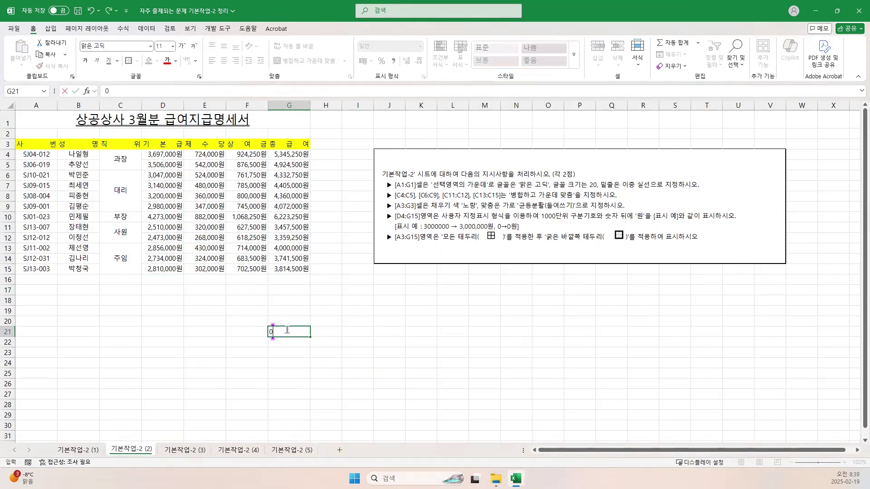
{"action": "key", "text": "Return"}
{"action": "type", "text": "10"}
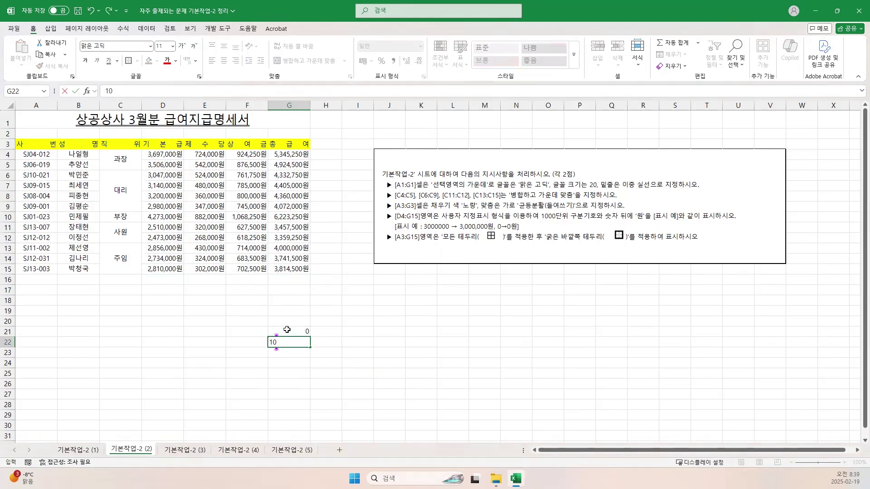
{"action": "key", "text": "Return"}
- Apply the custom number format #,##0 to the test cells G21:G22
{"action": "left_click", "coordinate": [292, 335]}
{"action": "left_click_drag", "start_coordinate": [293, 339], "coordinate": [292, 342]}
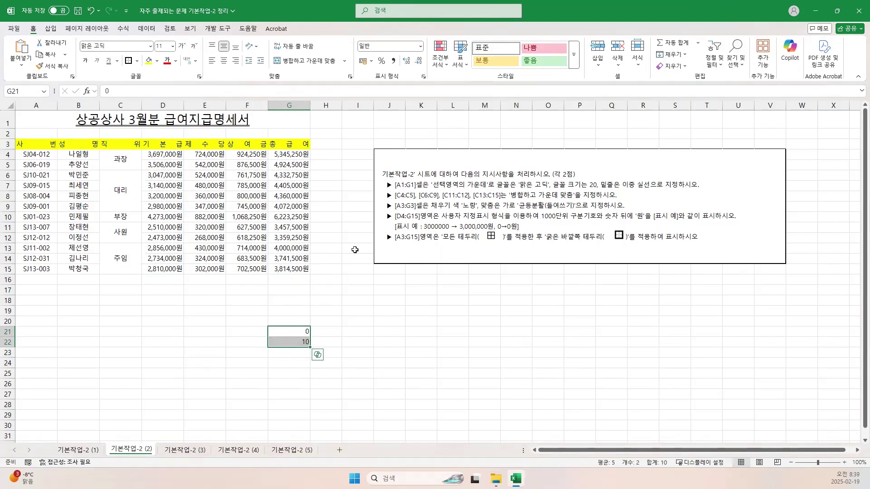
{"action": "left_click", "coordinate": [423, 77]}
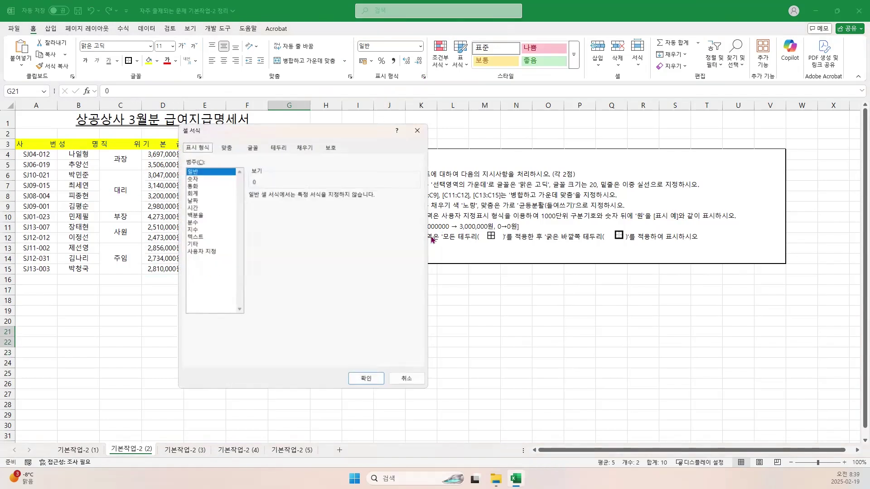
{"action": "left_click_drag", "start_coordinate": [292, 135], "coordinate": [483, 151]}
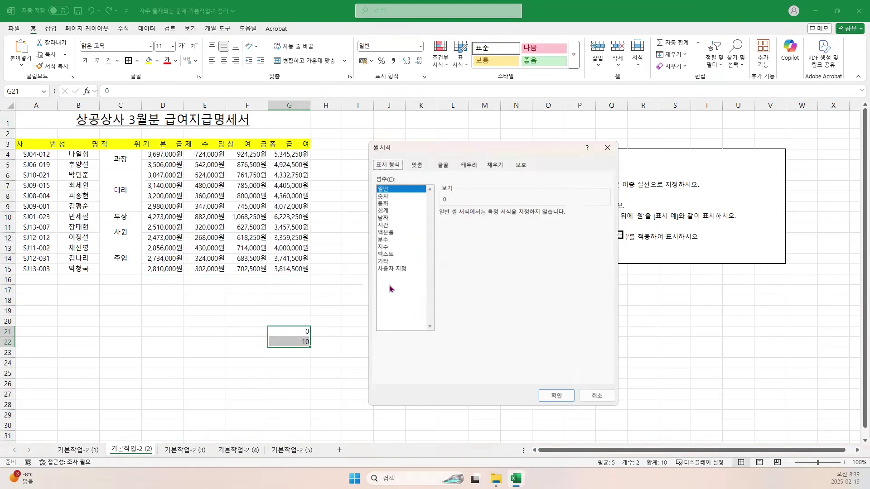
{"action": "left_click", "coordinate": [394, 269]}
{"action": "left_click_drag", "start_coordinate": [466, 219], "coordinate": [414, 220]}
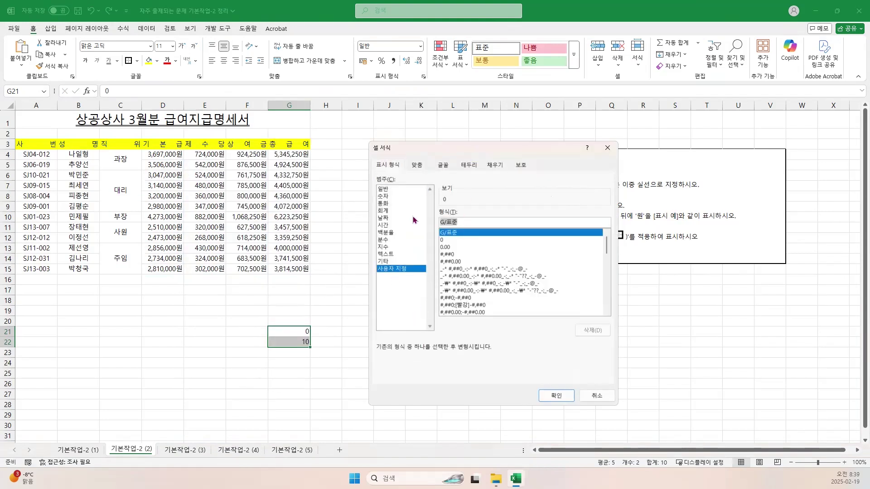
{"action": "type", "text": "#,###"}
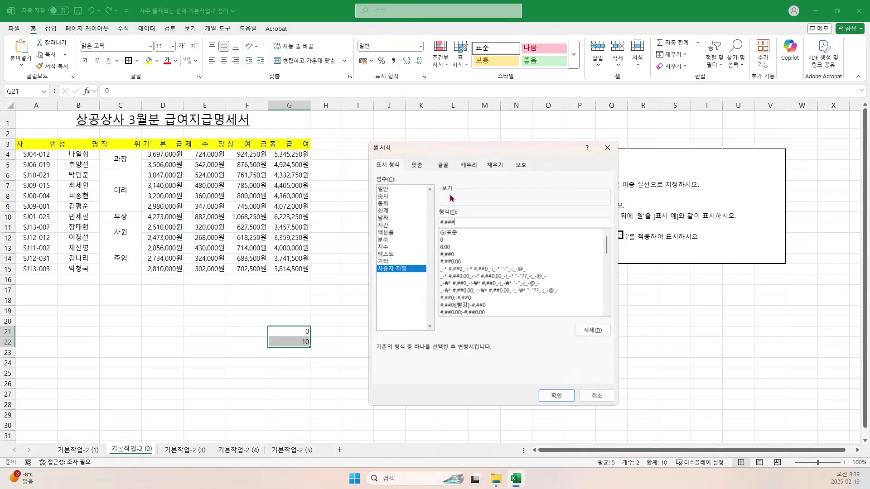
{"action": "key", "text": "BackSpace"}
{"action": "type", "text": "0"}
{"action": "left_click", "coordinate": [556, 396]}
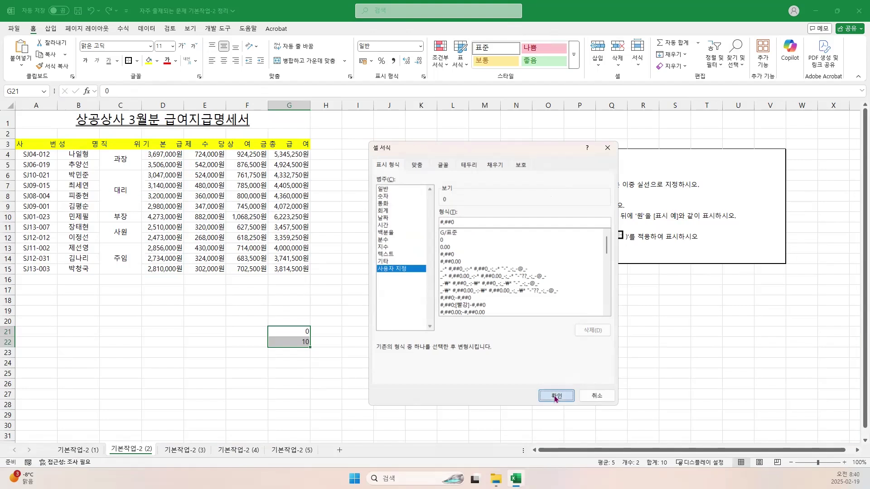
- Replace the test values with 10000 in G22 and 00000 in G21
{"action": "left_click", "coordinate": [283, 340]}
{"action": "type", "text": "1"}
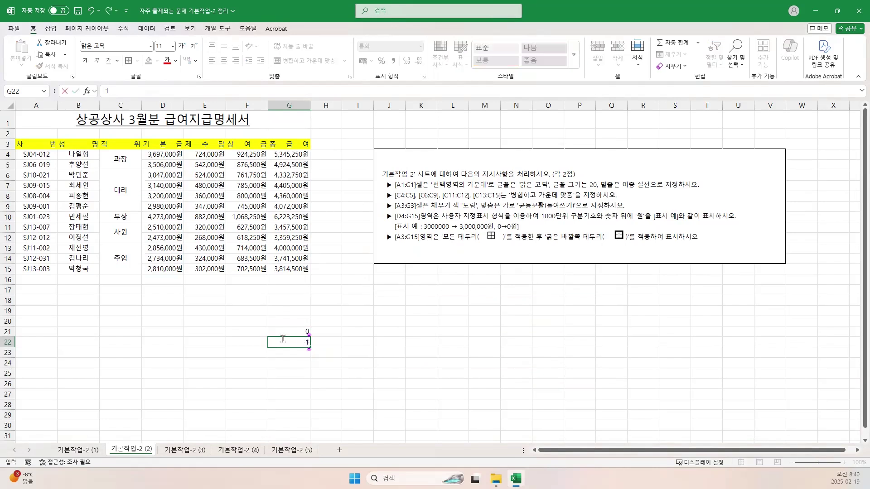
{"action": "type", "text": "0,000000"}
{"action": "key", "text": "Return"}
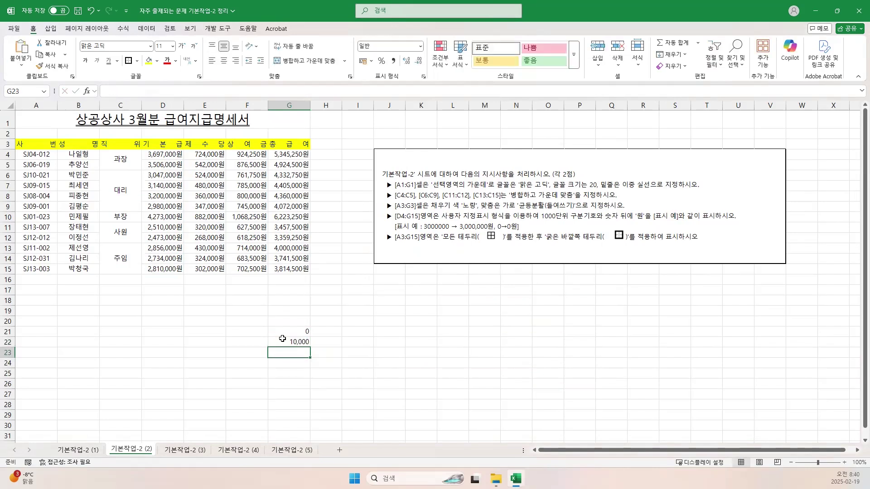
{"action": "left_click", "coordinate": [295, 334]}
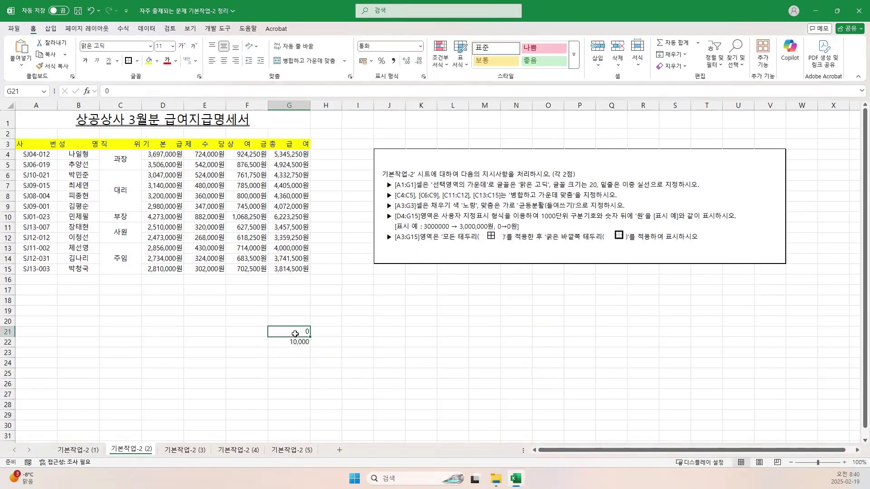
{"action": "type", "text": "00000"}
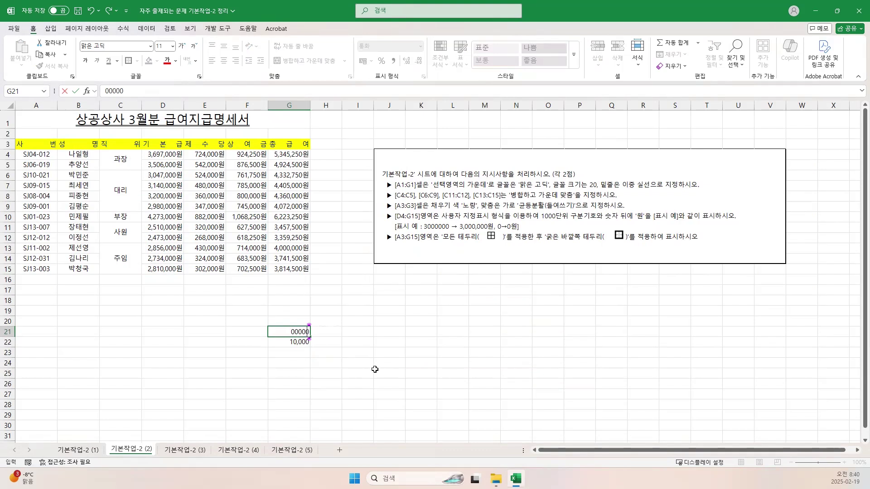
{"action": "key", "text": "Return"}
- Enter 0001 as an ordinary number in the empty cell G24
{"action": "left_click", "coordinate": [301, 361]}
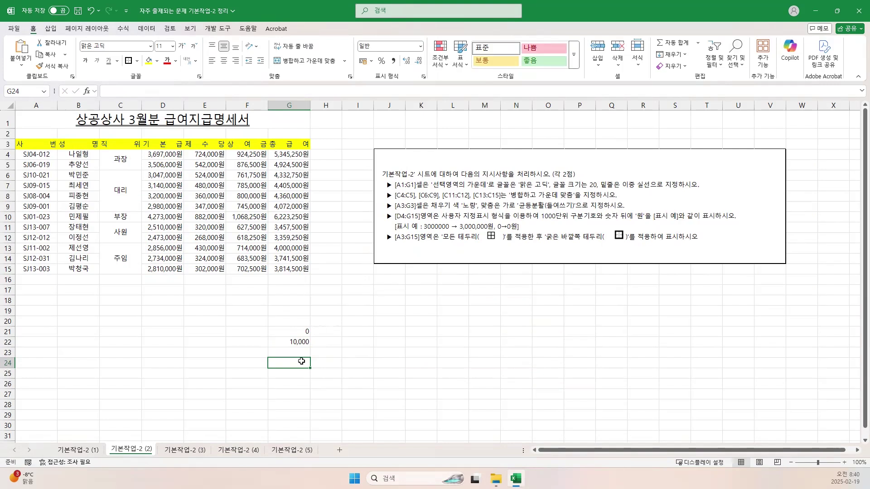
{"action": "type", "text": "0000"}
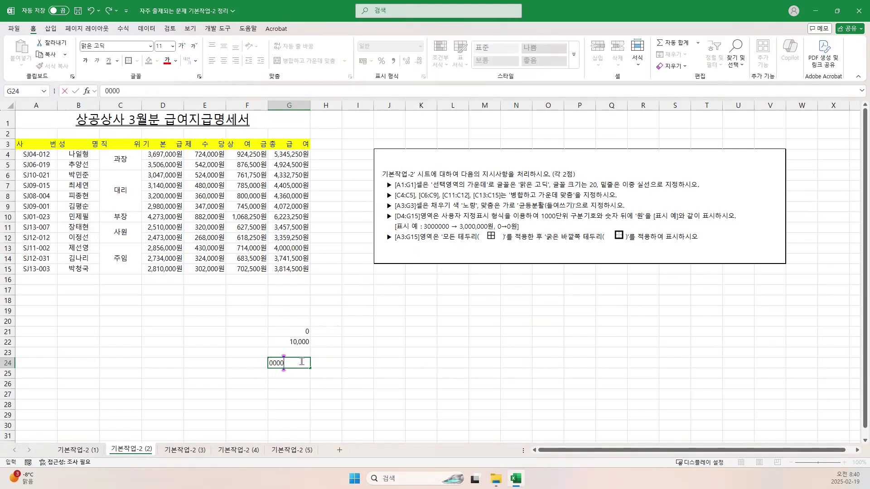
{"action": "key", "text": "BackSpace"}
{"action": "key", "text": "Return"}
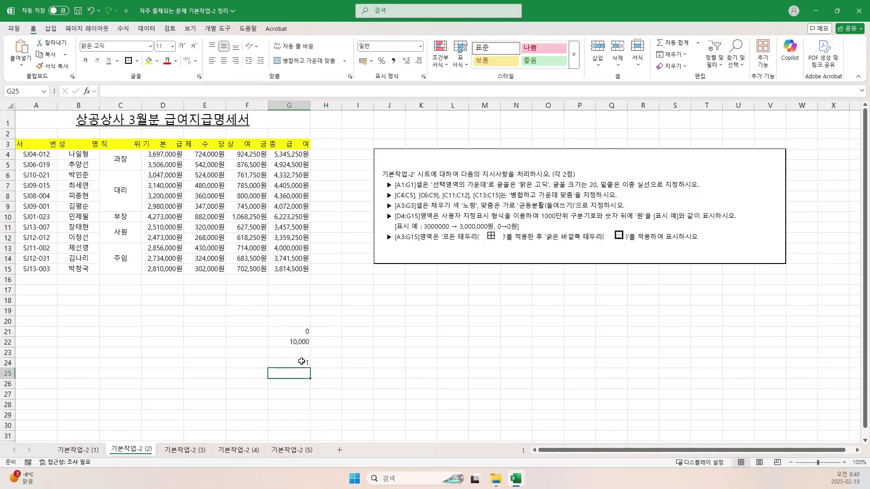
{"action": "left_click", "coordinate": [302, 362]}
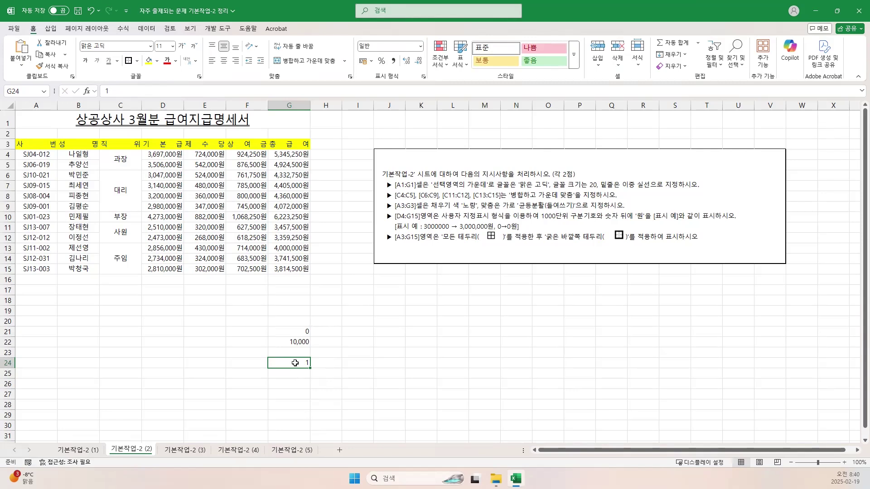
- Enter 0001 as text in I24 by prefixing it with an apostrophe
{"action": "left_click", "coordinate": [348, 363]}
{"action": "type", "text": "'"}
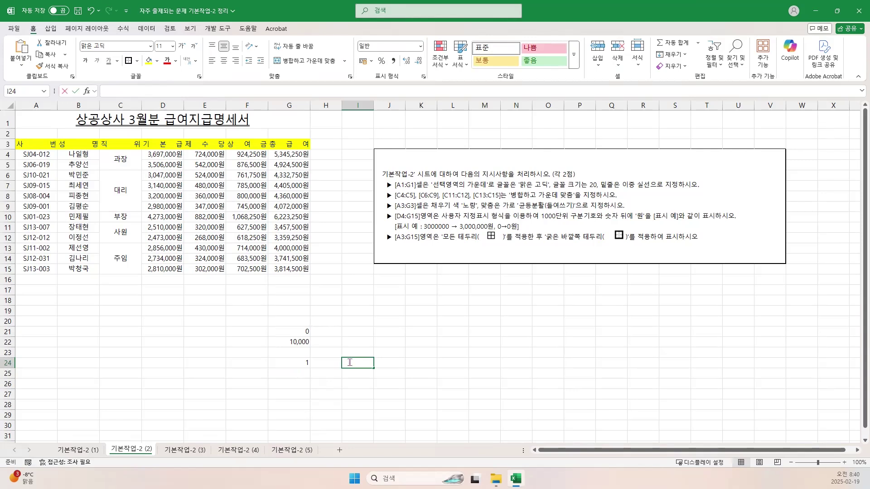
{"action": "type", "text": "0→1"}
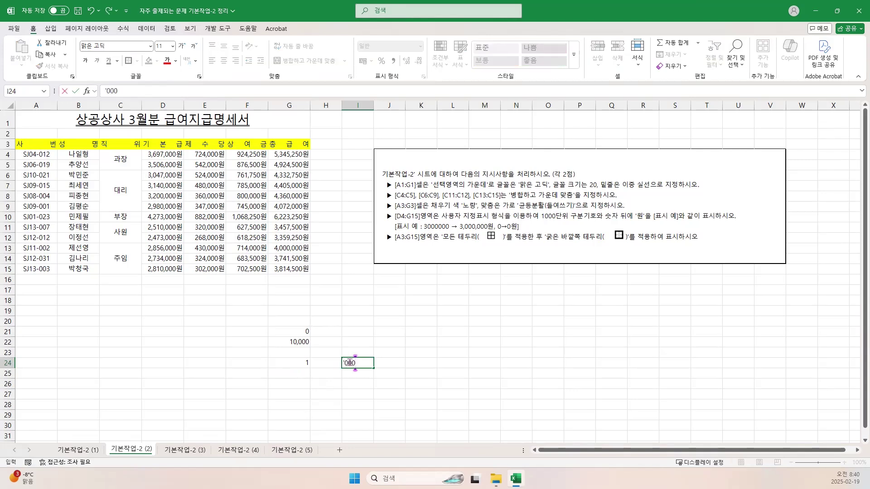
{"action": "key", "text": "Return"}
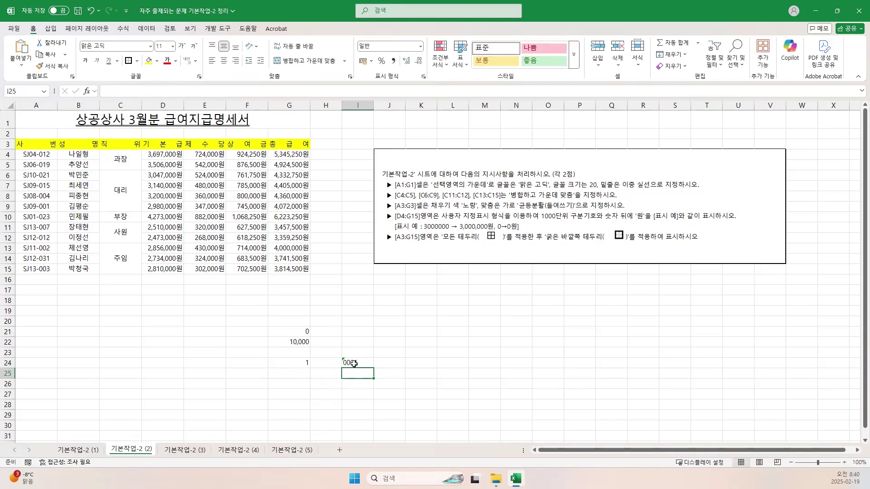
- Apply the custom number format 0000 to G24
{"action": "left_click", "coordinate": [299, 363]}
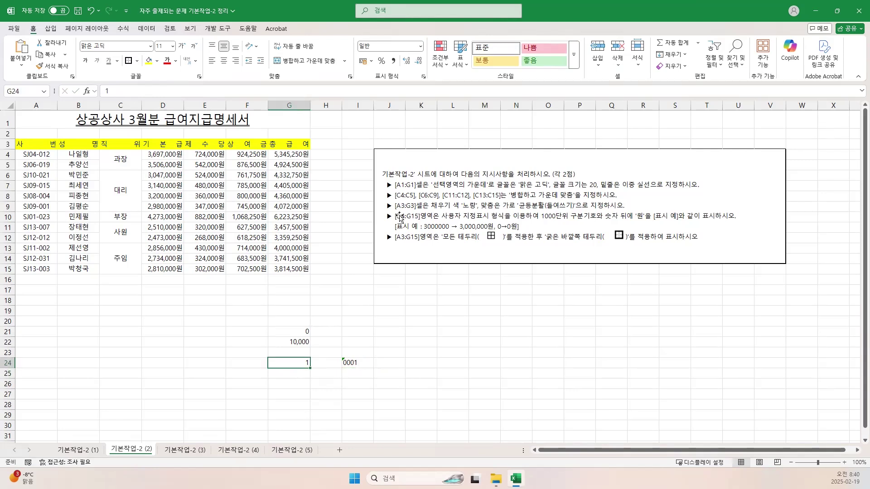
{"action": "left_click", "coordinate": [424, 79]}
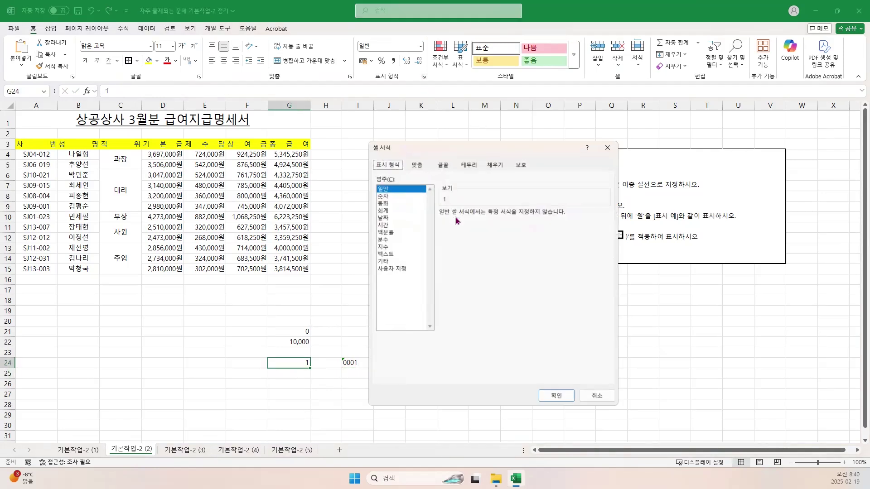
{"action": "left_click", "coordinate": [401, 271]}
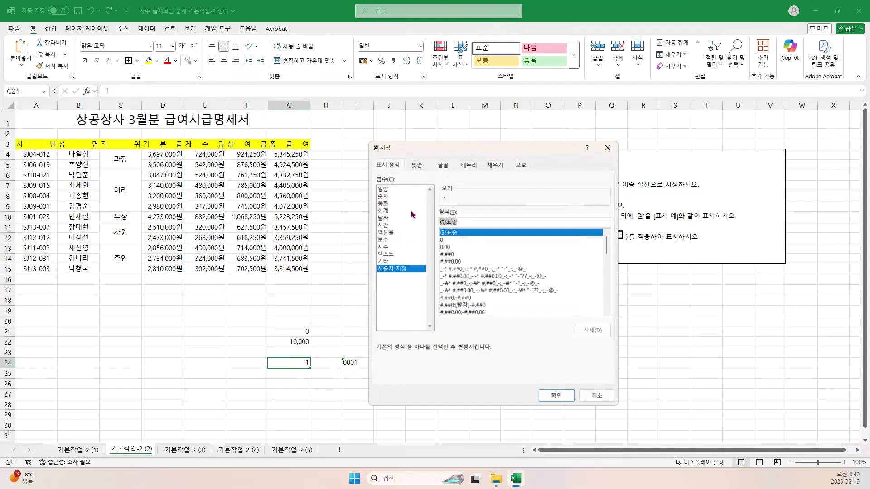
{"action": "type", "text": "0000"}
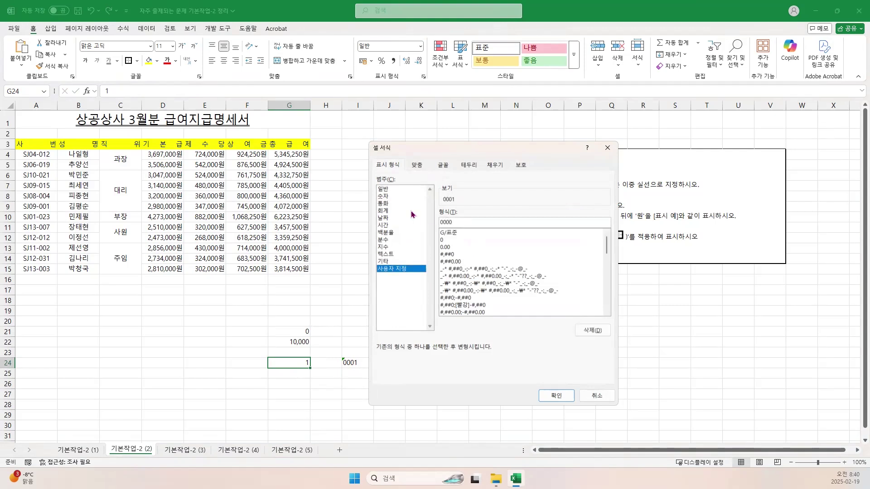
{"action": "key", "text": "Return"}
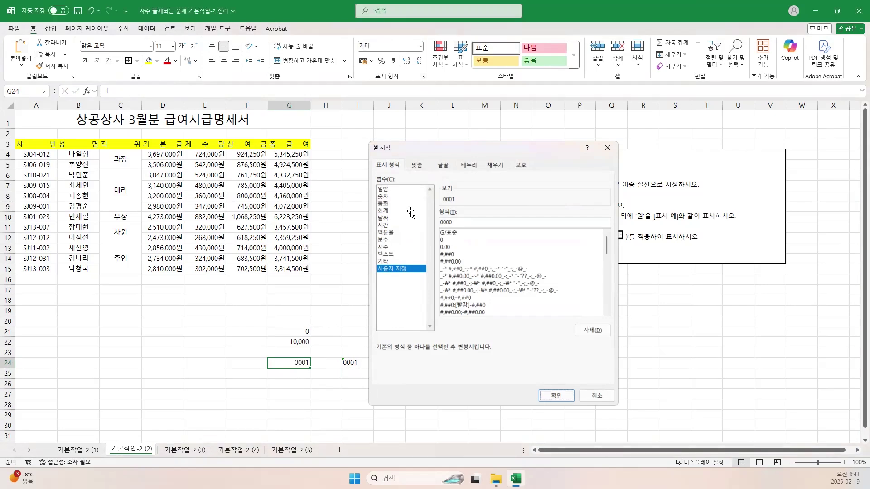
- Enter 0.245 in G26 and the comparison value 0.25 in I26
{"action": "left_click", "coordinate": [299, 384]}
{"action": "type", "text": "0.245"}
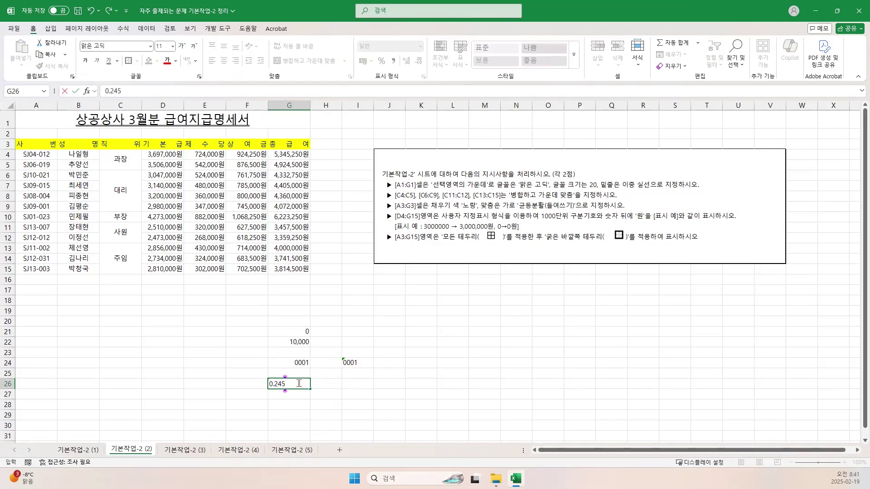
{"action": "key", "text": "Return"}
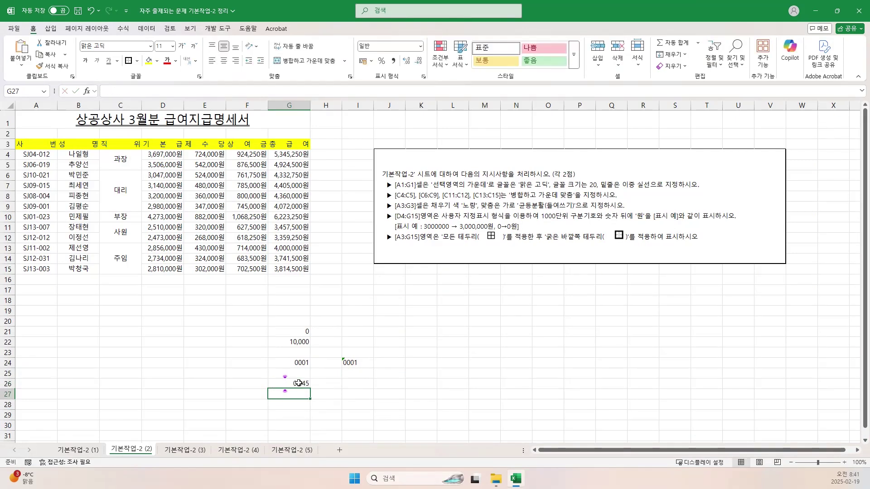
{"action": "left_click", "coordinate": [350, 385]}
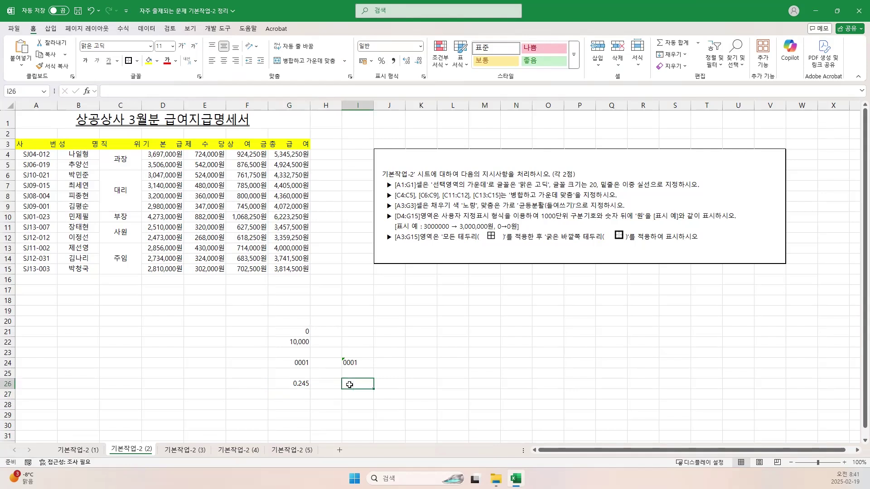
{"action": "type", "text": "0."}
{"action": "type", "text": "2"}
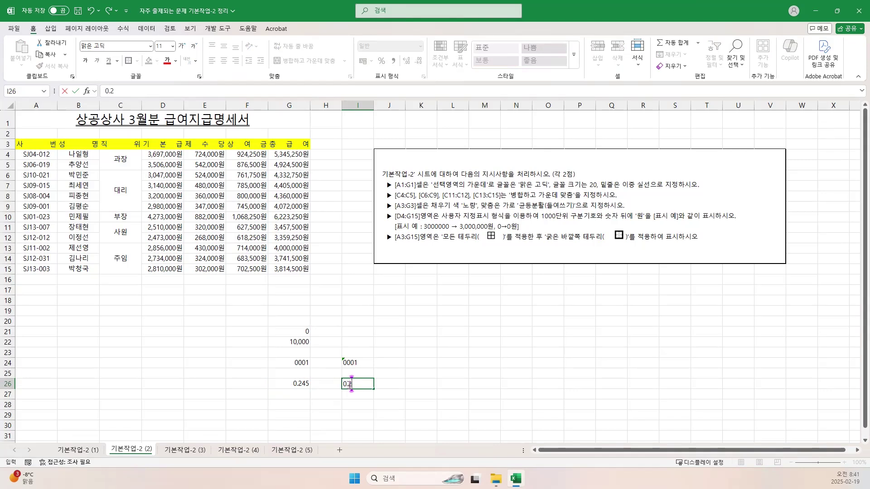
{"action": "type", "text": "5"}
{"action": "key", "text": "Return"}
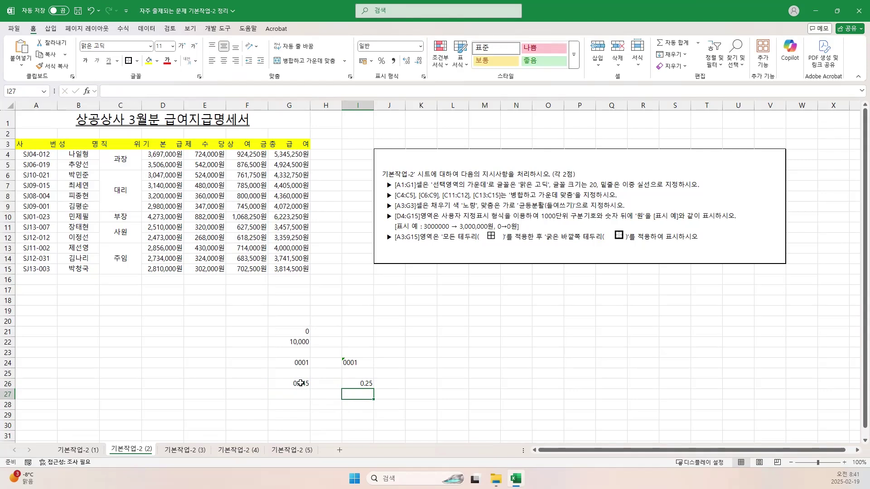
- Apply a custom number format to G26 that shows two decimal places with a leading zero
{"action": "left_click", "coordinate": [296, 383]}
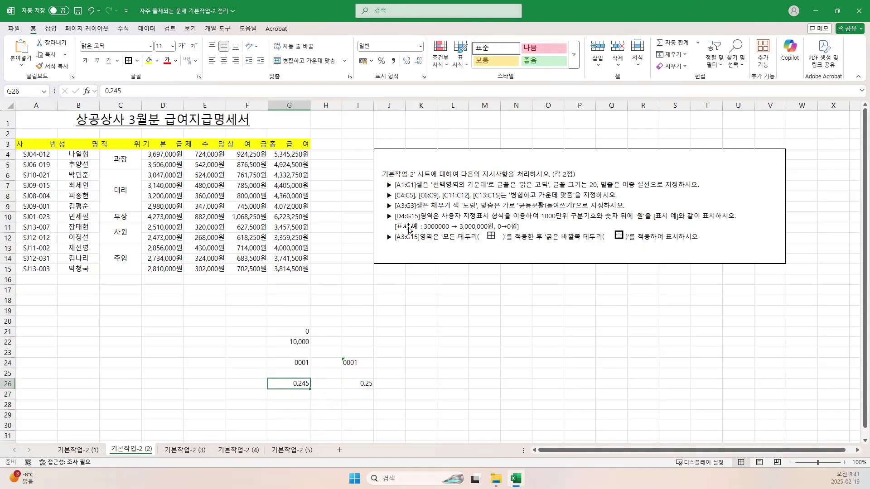
{"action": "left_click", "coordinate": [424, 77]}
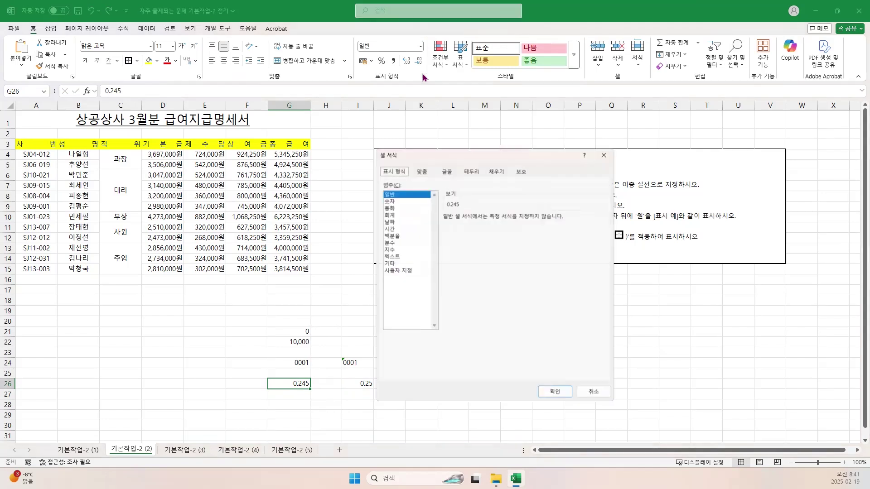
{"action": "left_click", "coordinate": [392, 270]}
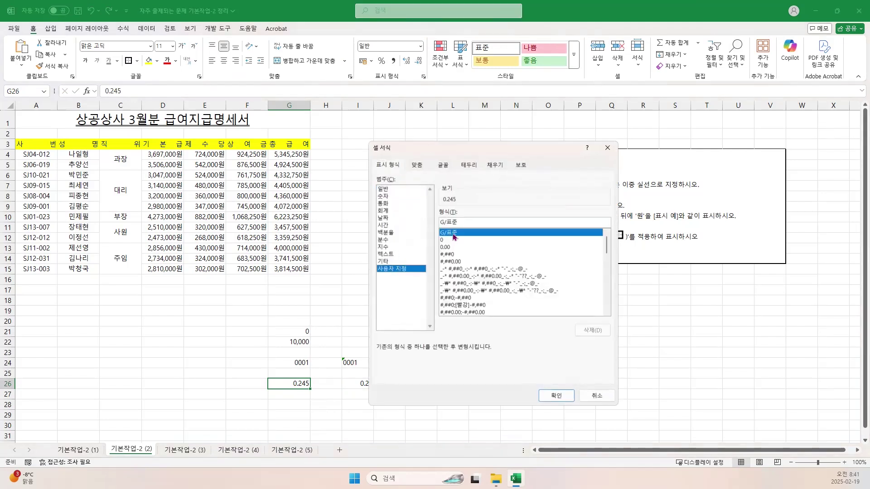
{"action": "left_click_drag", "start_coordinate": [458, 222], "coordinate": [425, 222]}
{"action": "type", "text": "#"}
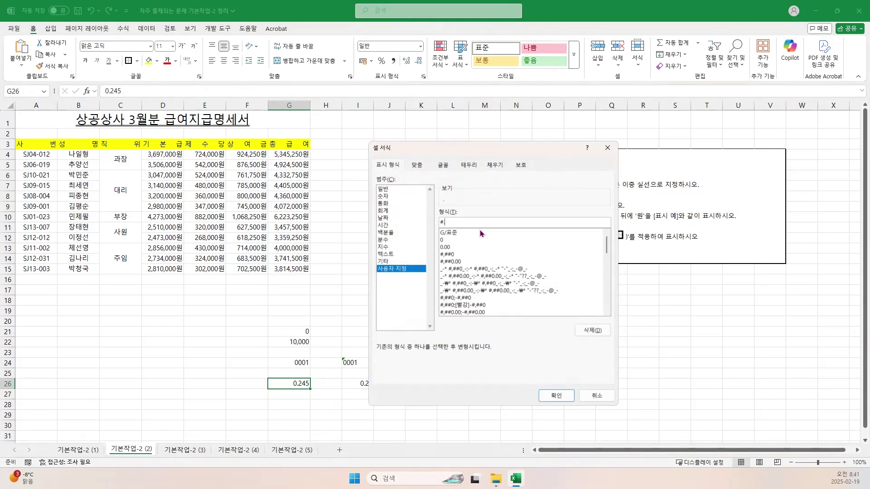
{"action": "type", "text": ".000"}
{"action": "key", "text": "BackSpace"}
{"action": "left_click", "coordinate": [441, 223]}
{"action": "type", "text": "0"}
{"action": "left_click", "coordinate": [557, 396]}
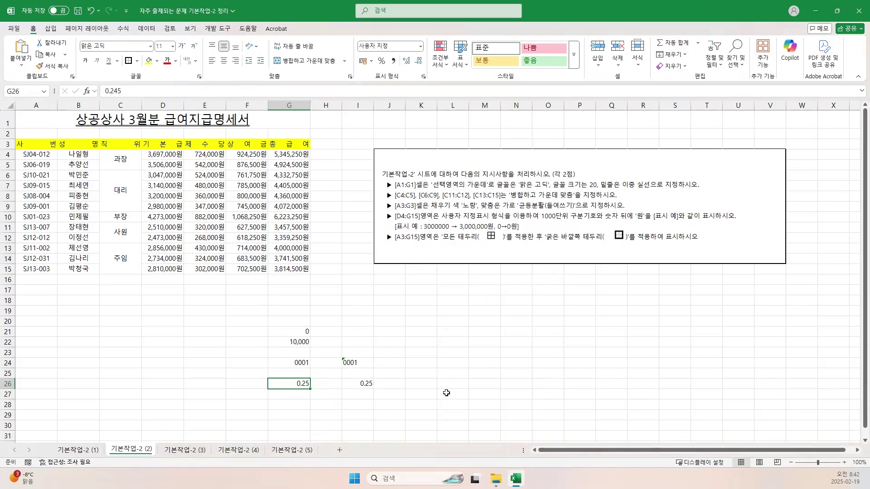
- Clear the number-format sample values from G21:I26 on sheet 기본작업-2 (2)
{"action": "left_click", "coordinate": [443, 382]}
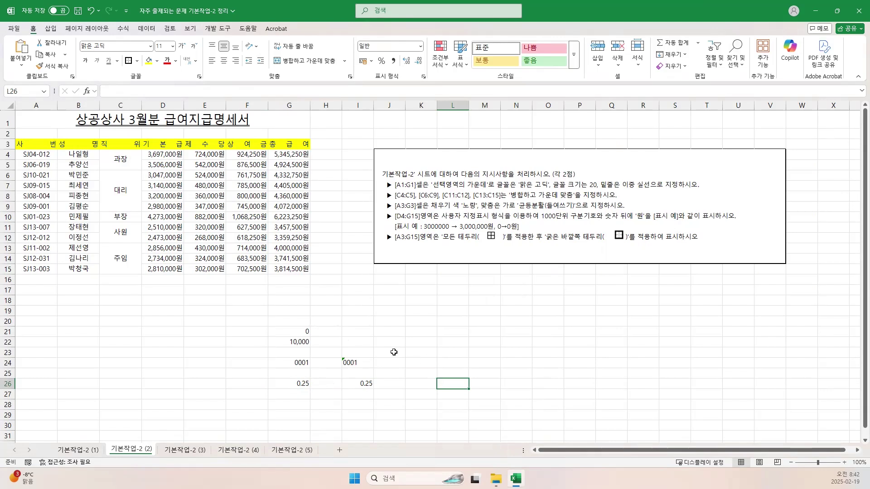
{"action": "left_click", "coordinate": [187, 453]}
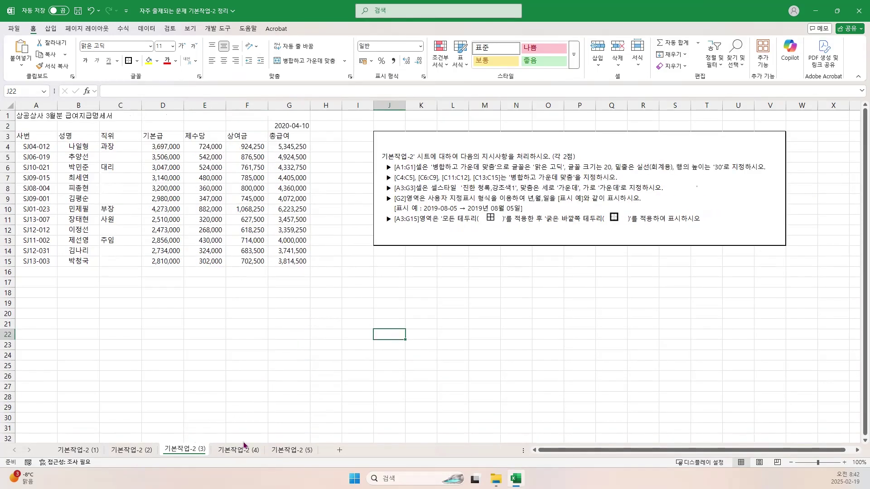
{"action": "left_click", "coordinate": [137, 451]}
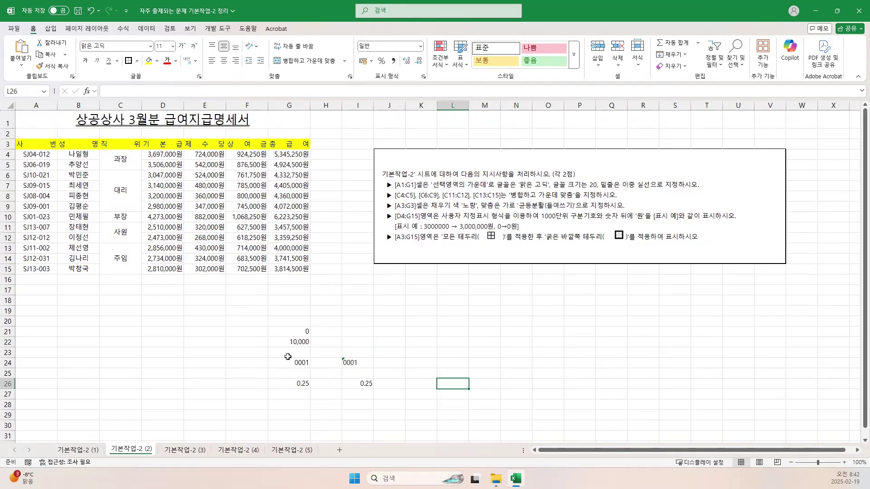
{"action": "left_click_drag", "start_coordinate": [286, 331], "coordinate": [356, 382]}
{"action": "key", "text": "Delete"}
{"action": "left_click", "coordinate": [401, 373]}
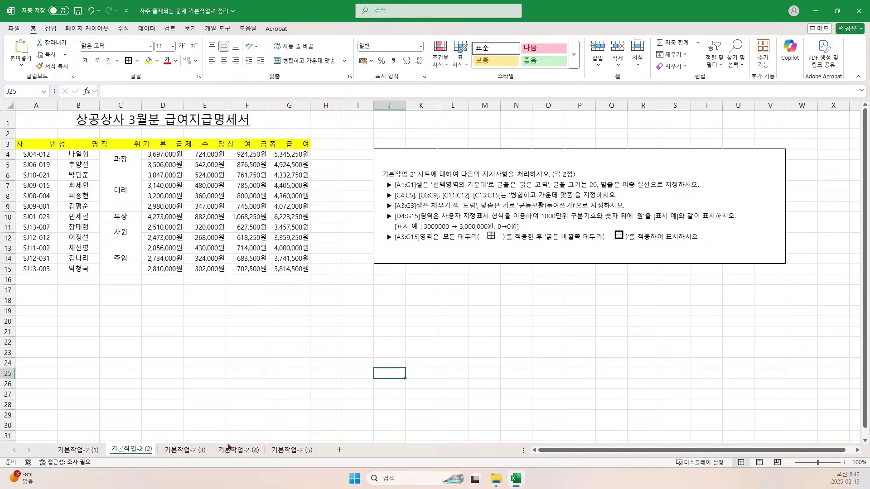
- On sheet 기본작업-2 (3), merge and center the title across A1:G1
{"action": "left_click", "coordinate": [178, 452]}
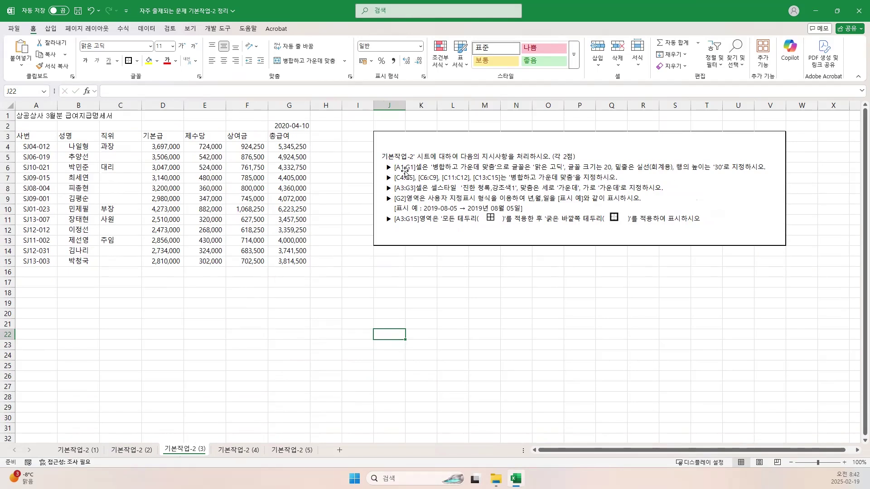
{"action": "left_click_drag", "start_coordinate": [38, 116], "coordinate": [280, 117]}
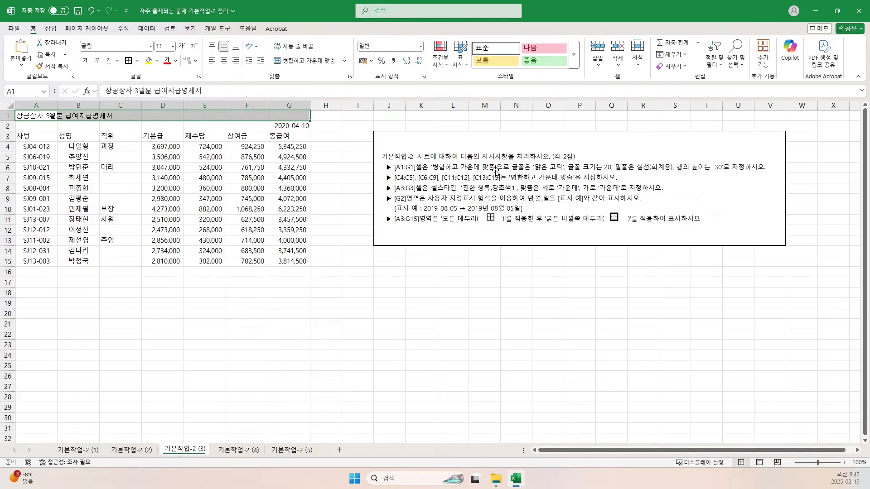
{"action": "left_click", "coordinate": [309, 60]}
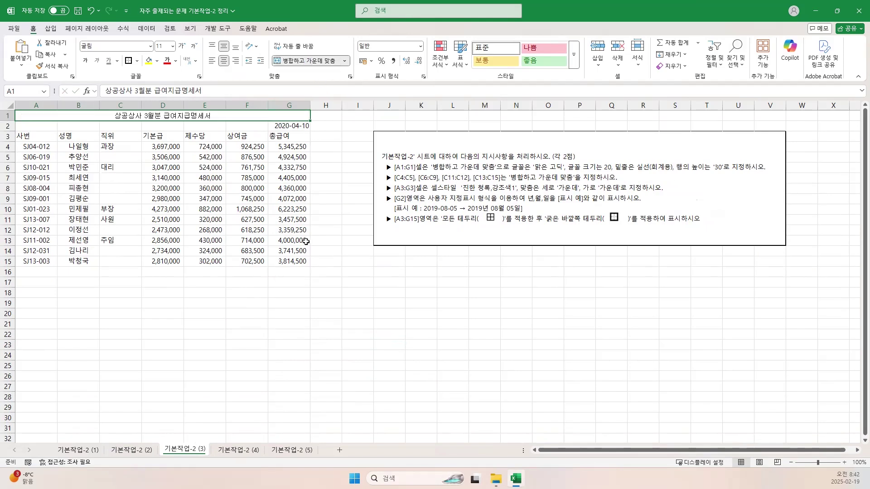
- Change the font of the merged title in A1:G1 to 맑은 고딕
{"action": "left_click", "coordinate": [100, 42]}
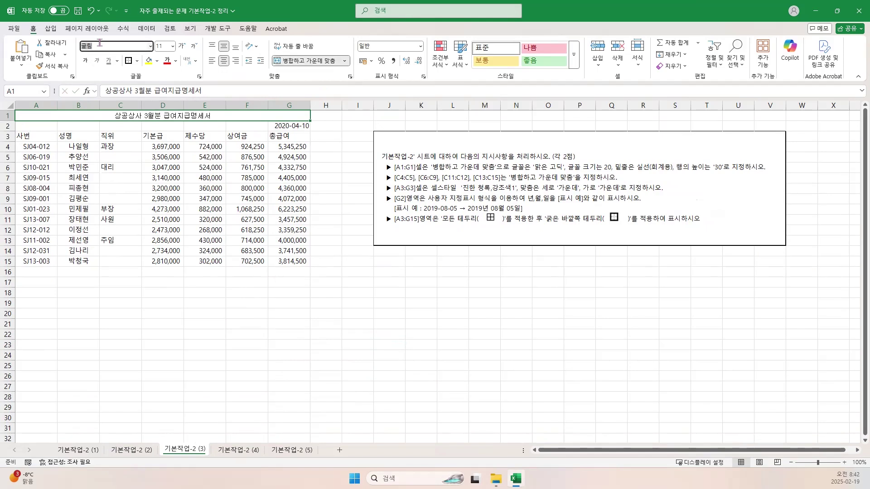
{"action": "type", "text": "마"}
{"action": "type", "text": "은 "}
{"action": "type", "text": "고"}
{"action": "type", "text": "딕"}
{"action": "key", "text": "Return"}
{"action": "key", "text": "Return"}
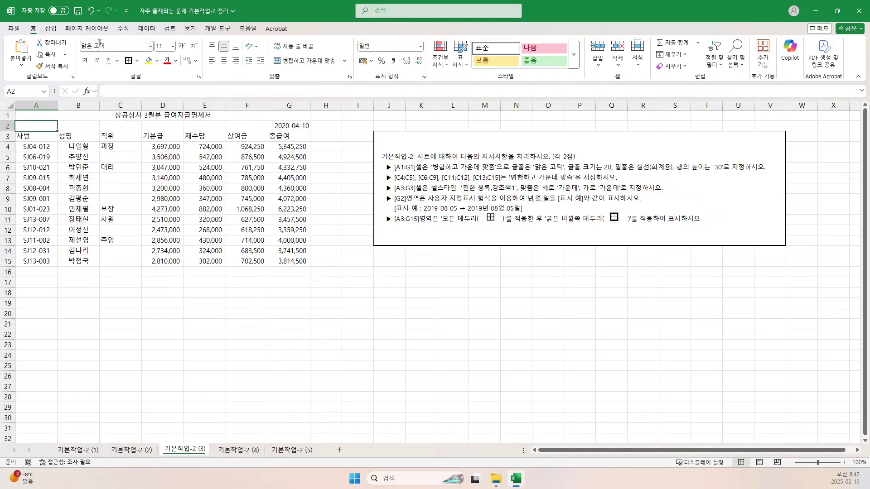
- Set the font size of the title in A1:G1 to 20
{"action": "left_click", "coordinate": [116, 117]}
{"action": "left_click", "coordinate": [162, 44]}
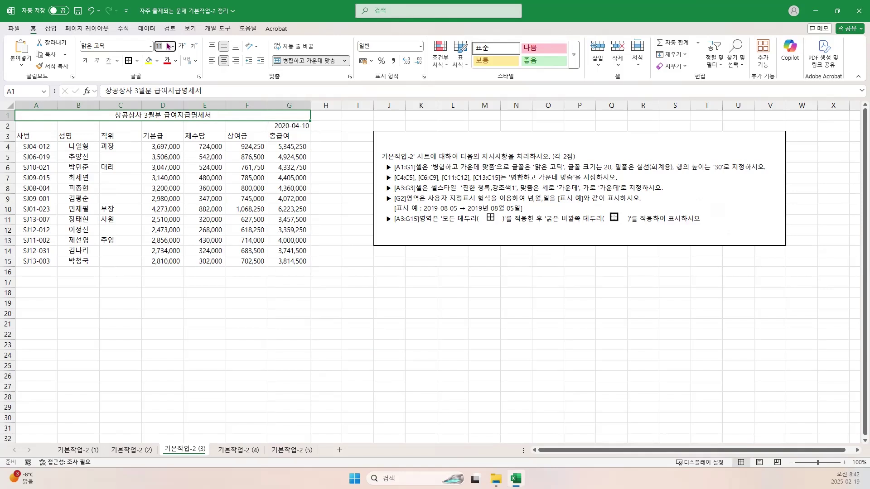
{"action": "type", "text": "20"}
{"action": "key", "text": "Return"}
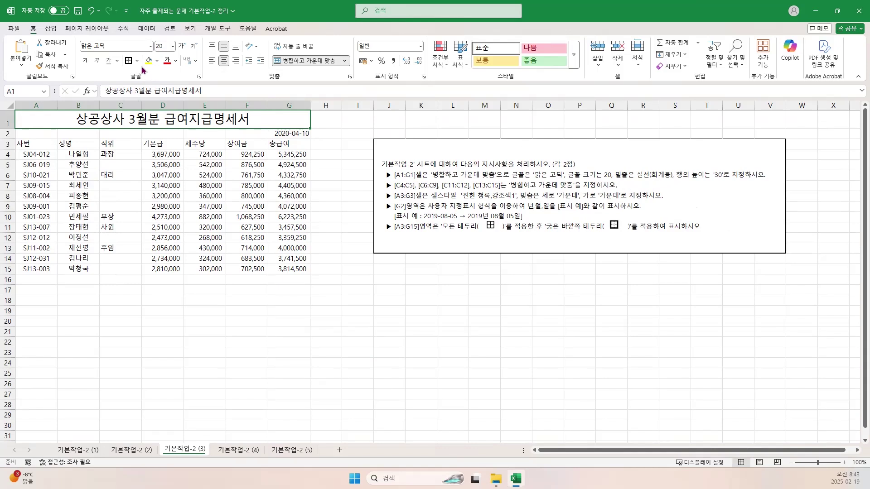
- Try a plain single underline on the title in A1:G1 and remove it again
{"action": "left_click", "coordinate": [117, 61]}
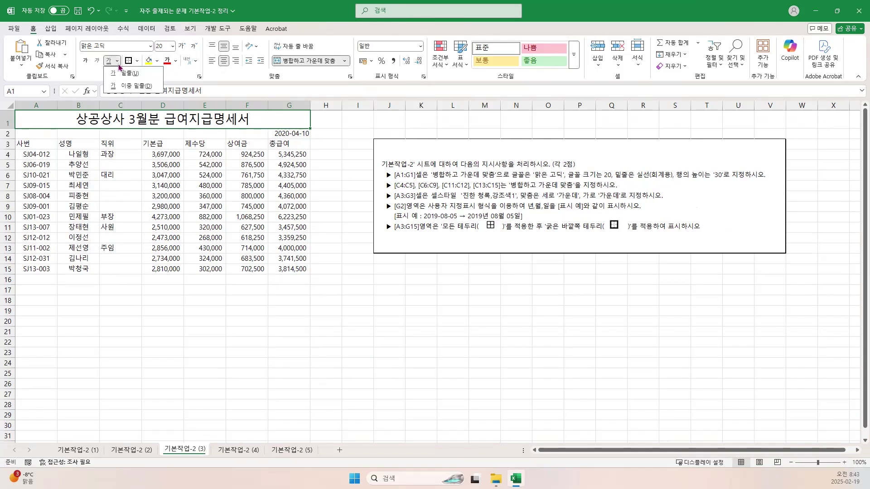
{"action": "left_click", "coordinate": [117, 74]}
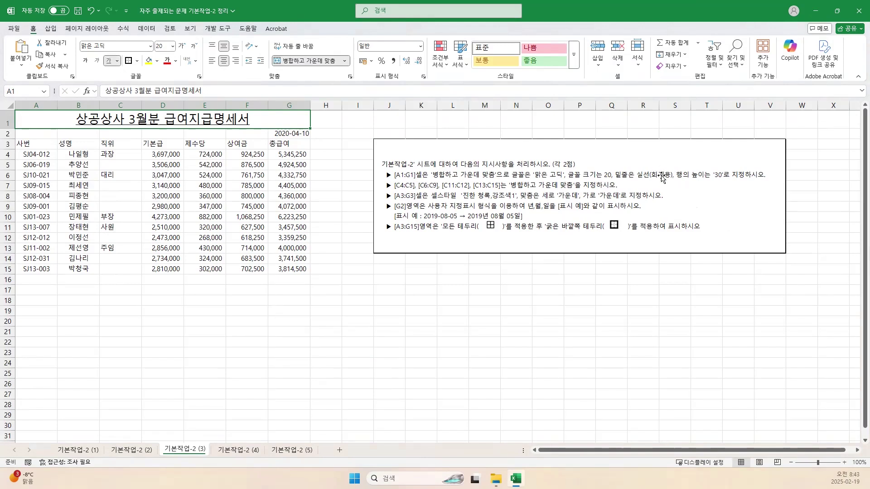
{"action": "left_click", "coordinate": [117, 61]}
{"action": "left_click", "coordinate": [117, 61]}
{"action": "left_click", "coordinate": [121, 62]}
{"action": "left_click", "coordinate": [130, 73]}
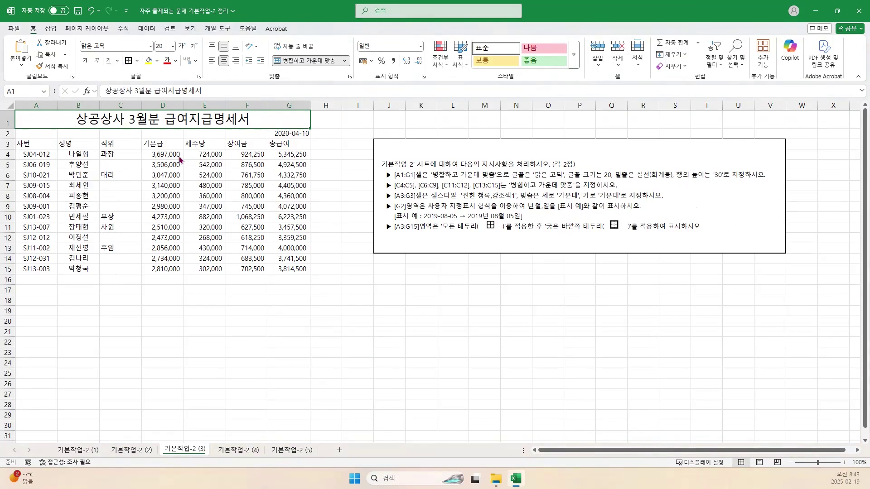
- Apply the single accounting underline 실선(회계용) to the title in A1:G1 through the cell font formatting
{"action": "left_click", "coordinate": [199, 77]}
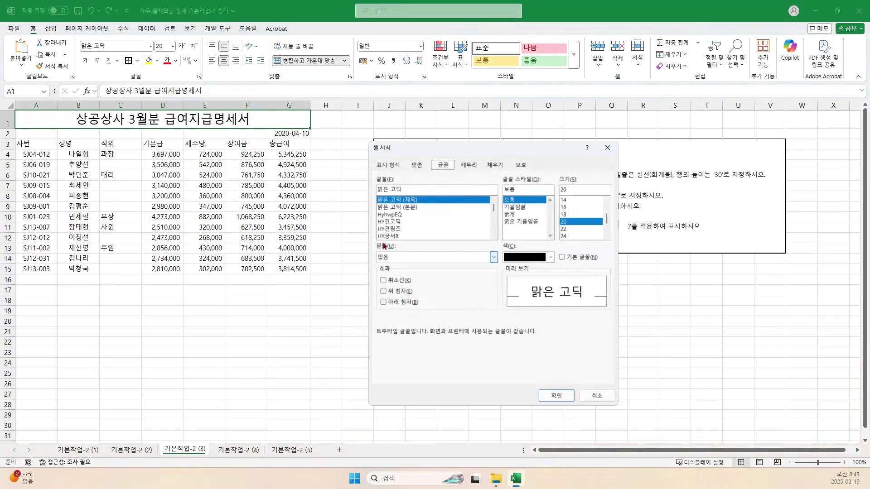
{"action": "left_click", "coordinate": [494, 258]}
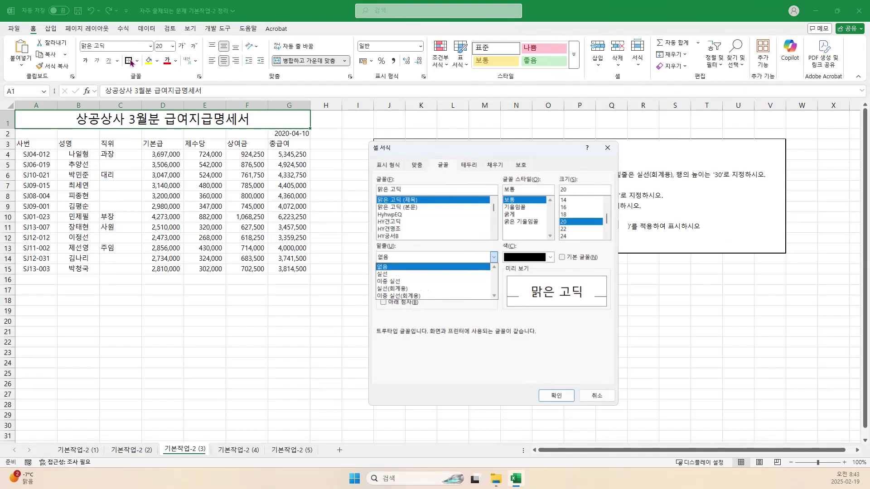
{"action": "left_click", "coordinate": [401, 292]}
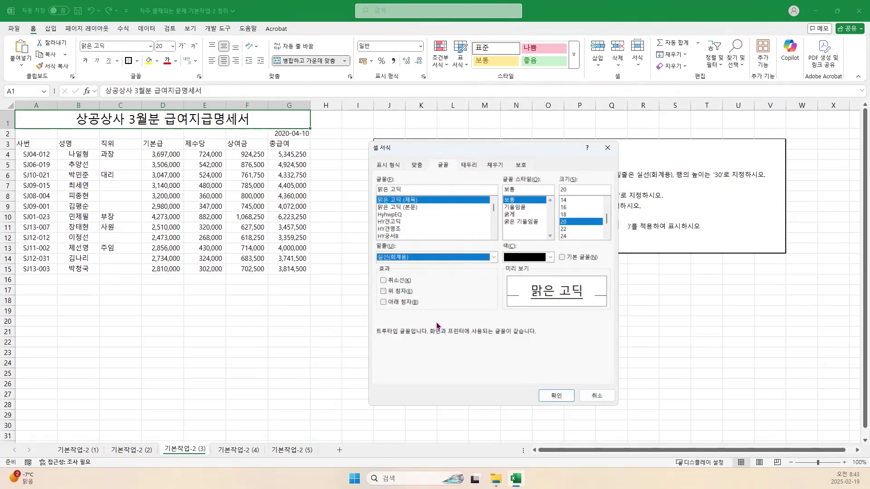
{"action": "left_click", "coordinate": [543, 397]}
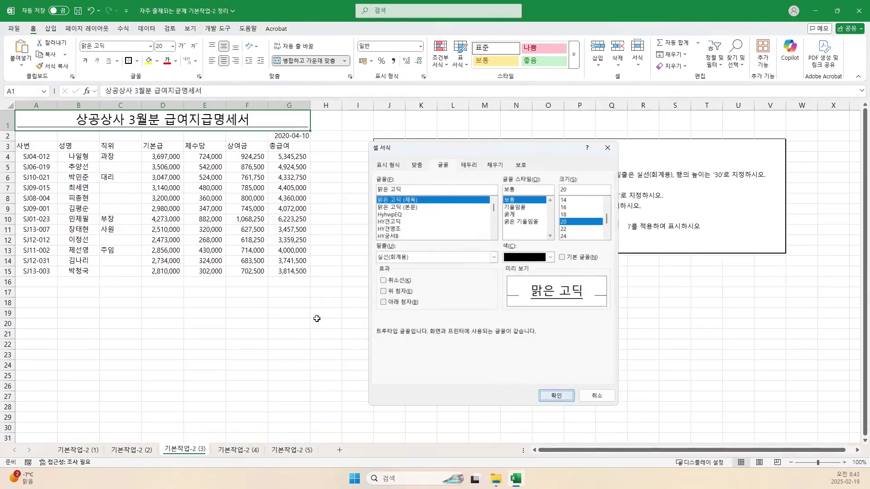
{"action": "left_click", "coordinate": [317, 320]}
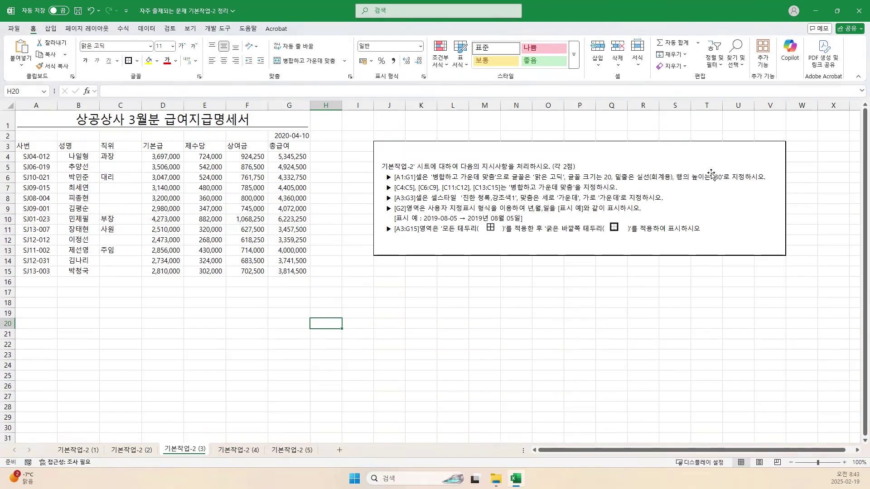
- Set the height of row 1 to 30
{"action": "left_click", "coordinate": [7, 122]}
{"action": "right_click", "coordinate": [9, 123]}
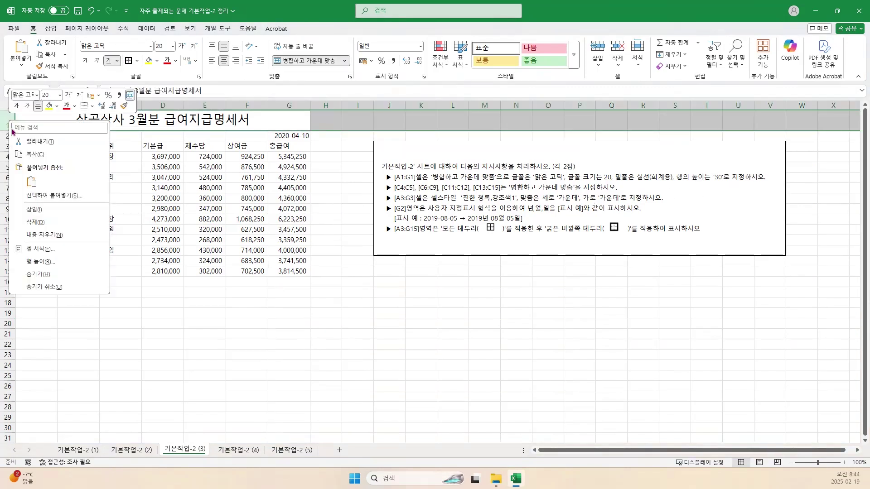
{"action": "left_click", "coordinate": [49, 263]}
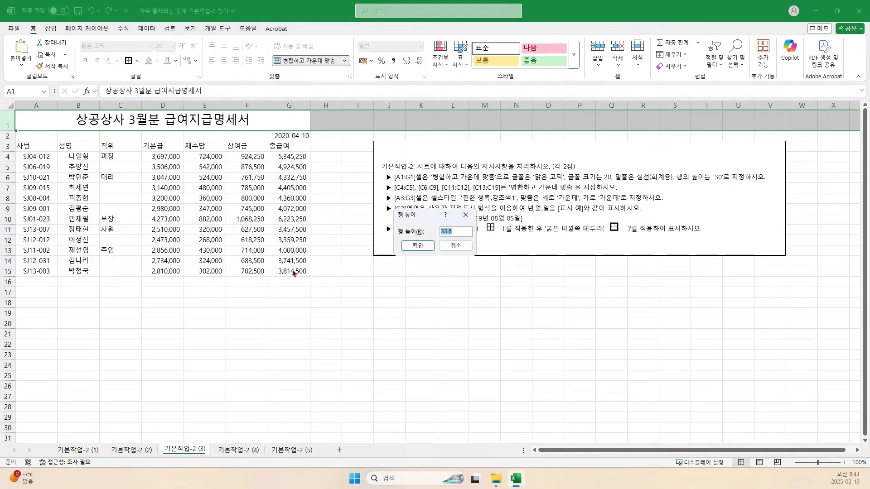
{"action": "type", "text": "30"}
{"action": "key", "text": "Return"}
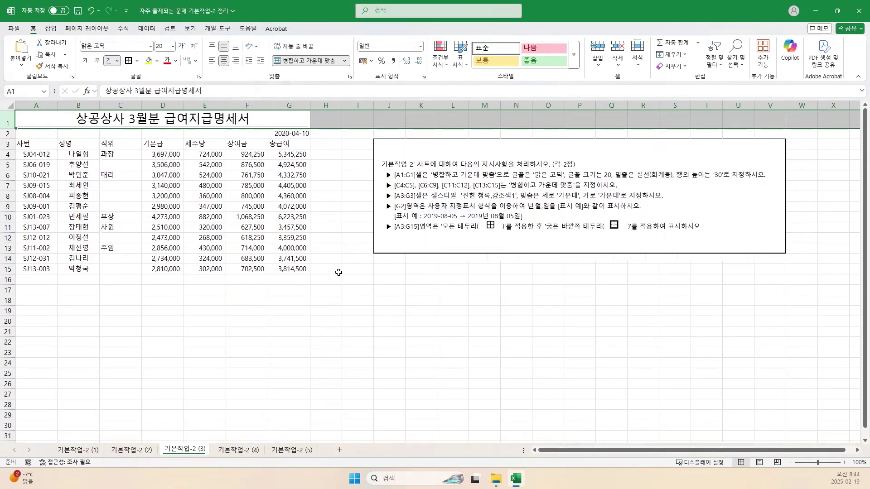
{"action": "left_click", "coordinate": [335, 319]}
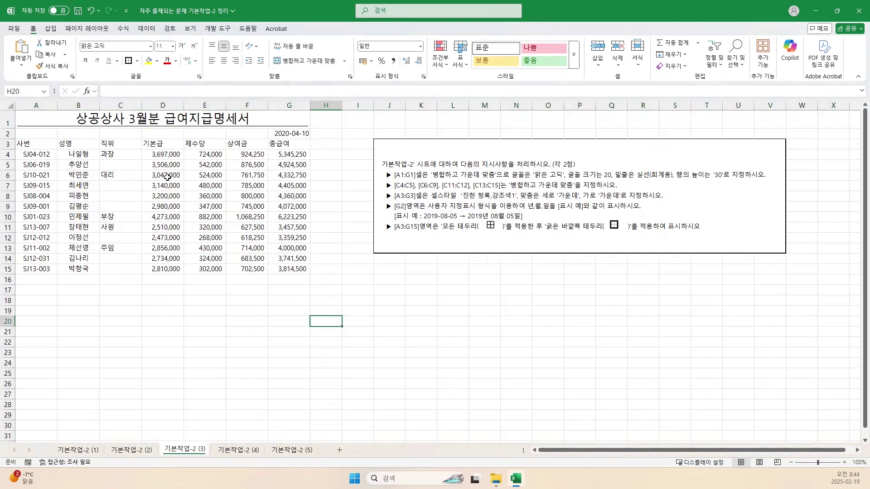
- Merge and center C4:C5, C6:C9, C11:C12 and C13:C15 in the 직위 column together
{"action": "left_click_drag", "start_coordinate": [126, 154], "coordinate": [123, 165]}
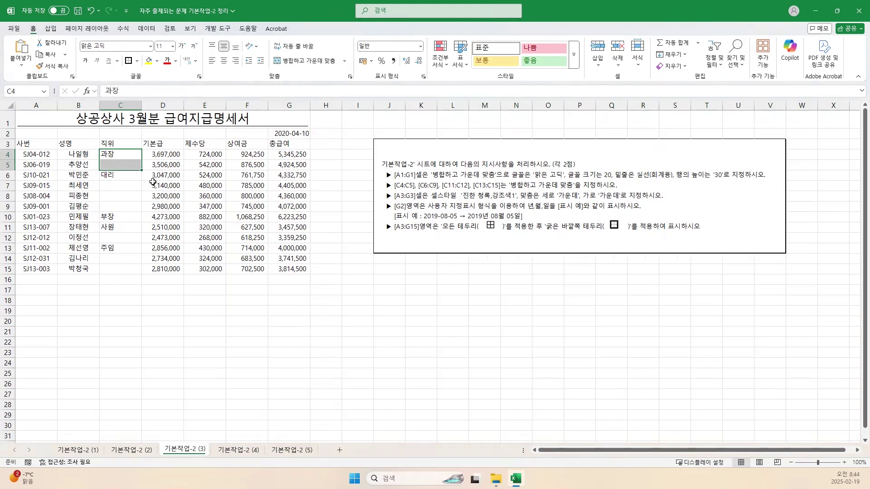
{"action": "left_click_drag", "start_coordinate": [123, 175], "coordinate": [123, 203], "text": "ctrl"}
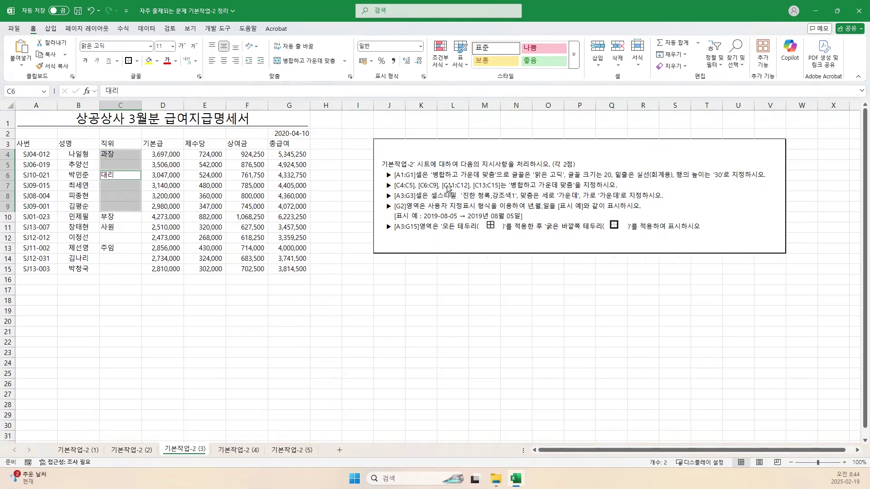
{"action": "left_click_drag", "start_coordinate": [111, 228], "coordinate": [113, 238], "text": "ctrl"}
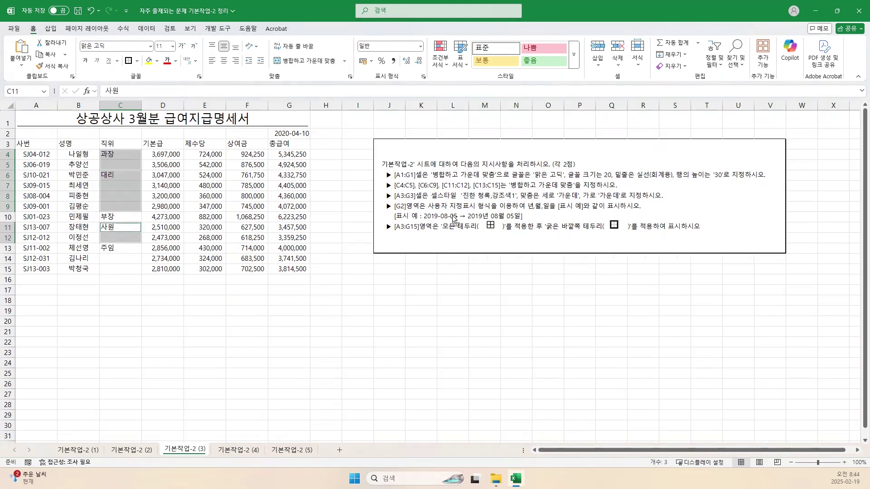
{"action": "left_click_drag", "start_coordinate": [119, 248], "coordinate": [118, 269], "text": "ctrl"}
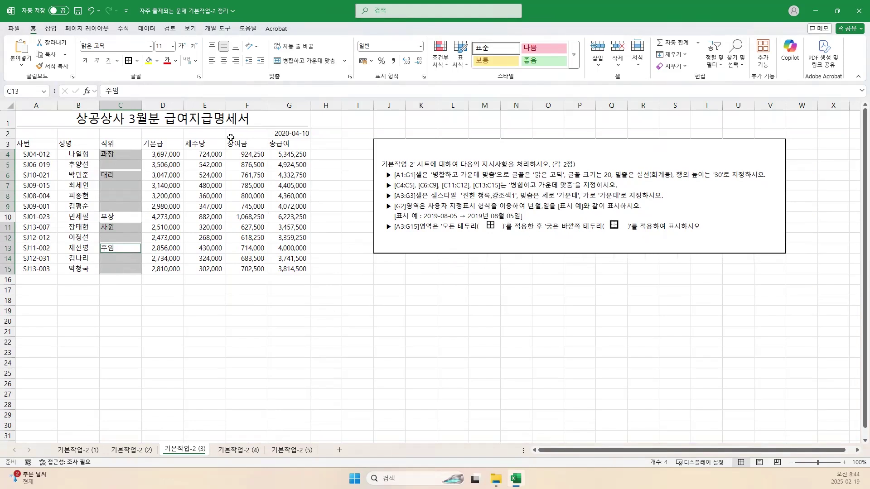
{"action": "left_click", "coordinate": [298, 58]}
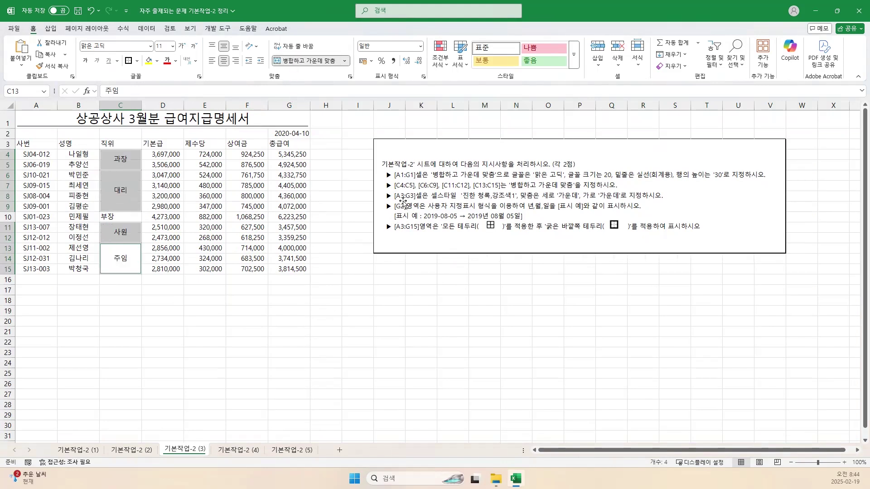
- Apply the dark teal cell style 강조색1 to the header row A3:G3
{"action": "left_click_drag", "start_coordinate": [30, 146], "coordinate": [297, 145]}
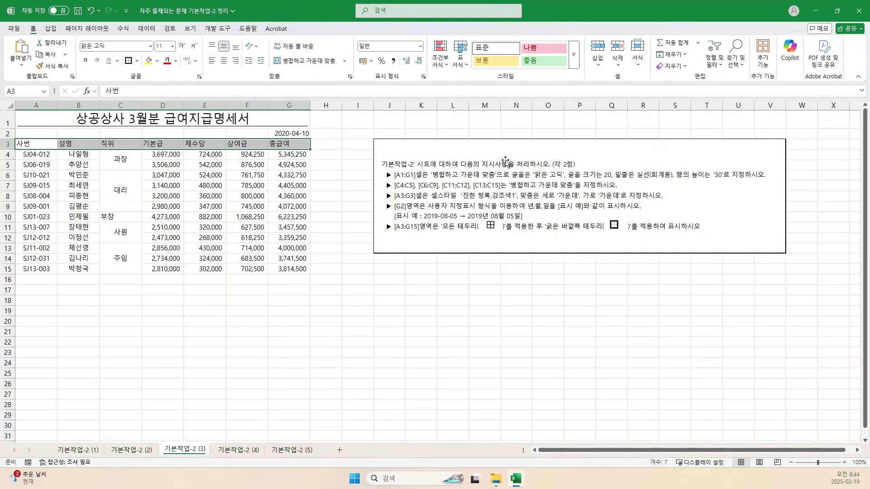
{"action": "left_click", "coordinate": [575, 58]}
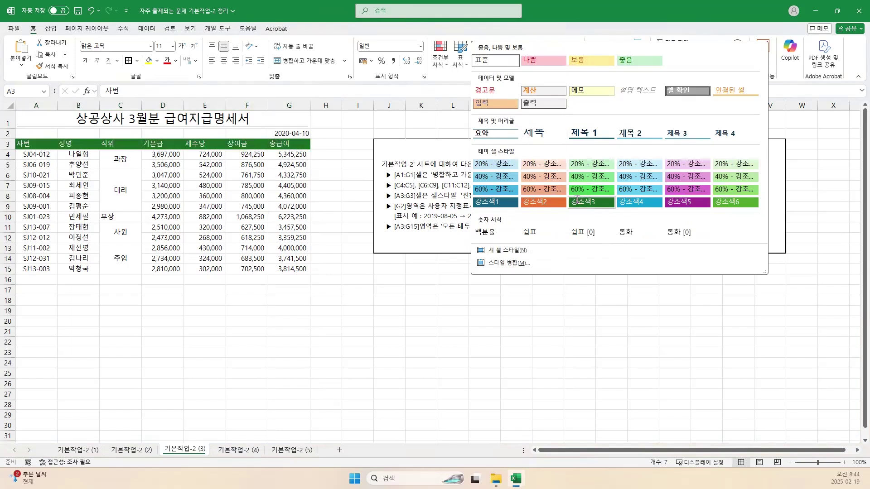
{"action": "left_click", "coordinate": [472, 211]}
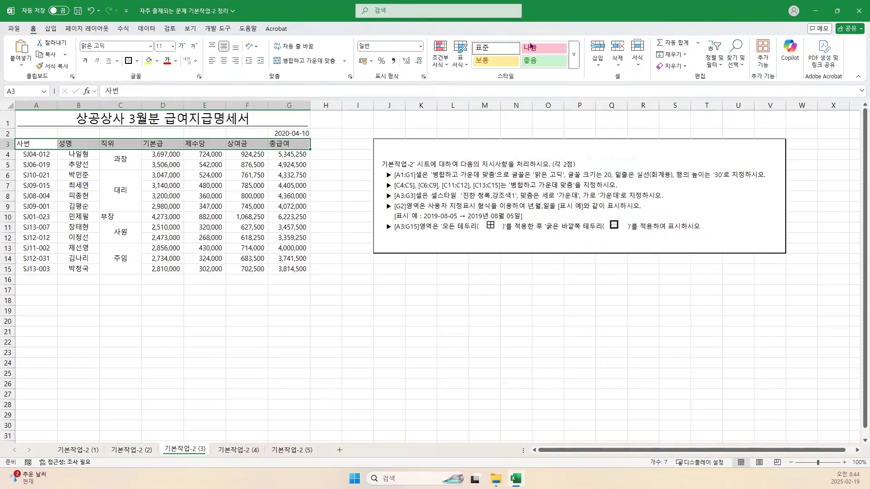
{"action": "left_click", "coordinate": [573, 54]}
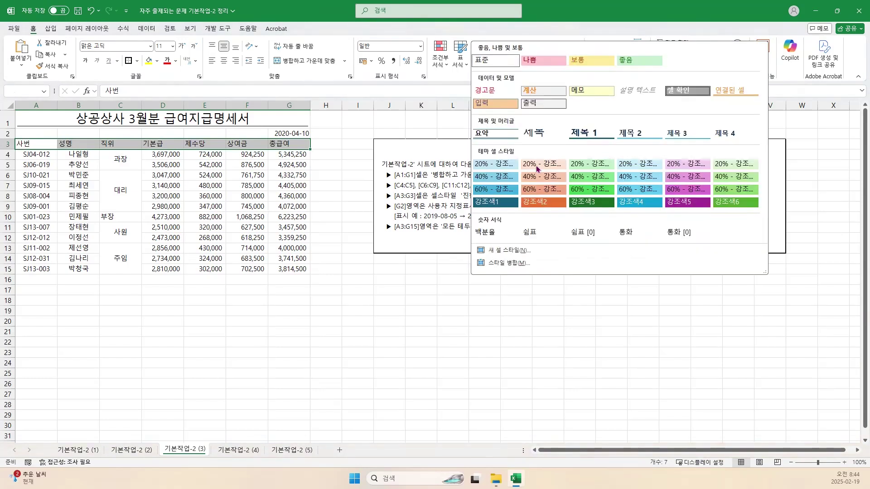
{"action": "left_click", "coordinate": [504, 204]}
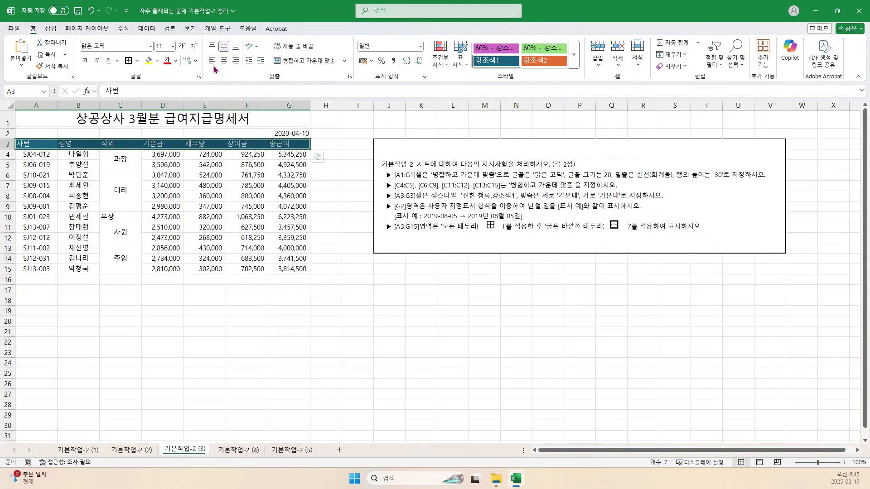
- Try centering the header cells A3:G3 horizontally and switch the centering off again
{"action": "left_click", "coordinate": [224, 62]}
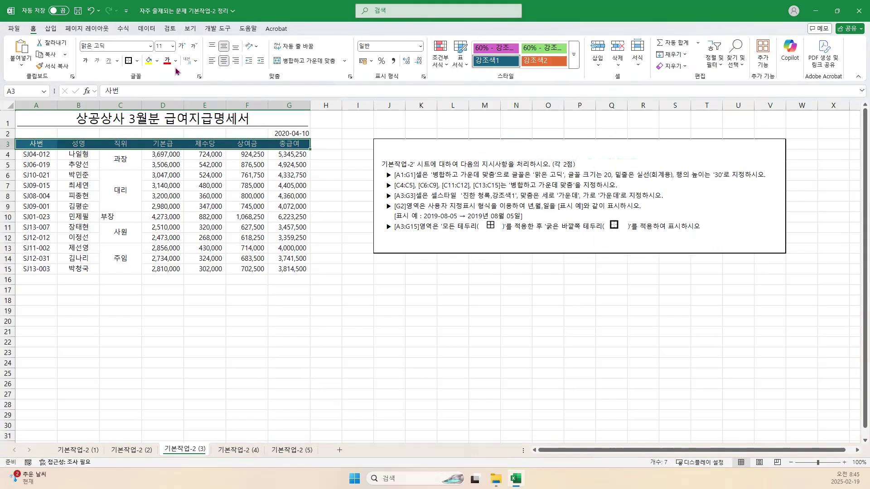
{"action": "left_click", "coordinate": [228, 62]}
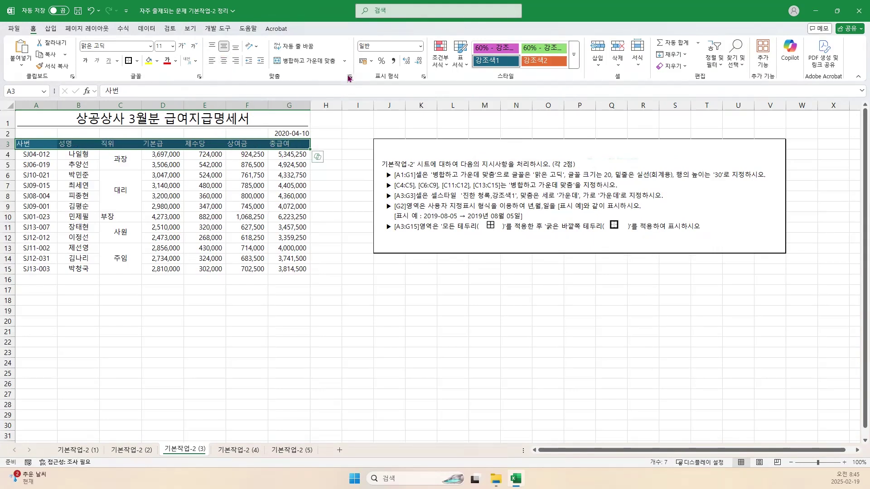
- Set both the horizontal and vertical text alignment of the header cells A3:G3 to 가운데
{"action": "key", "text": "ctrl+1"}
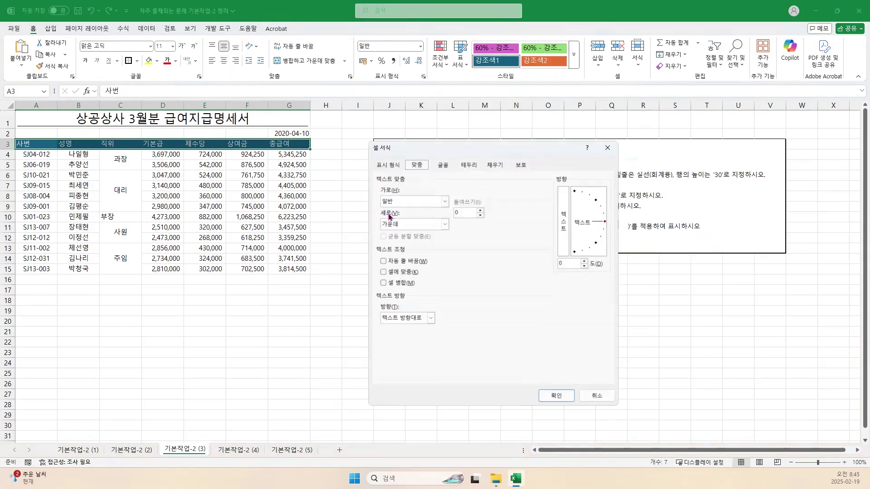
{"action": "left_click", "coordinate": [414, 203]}
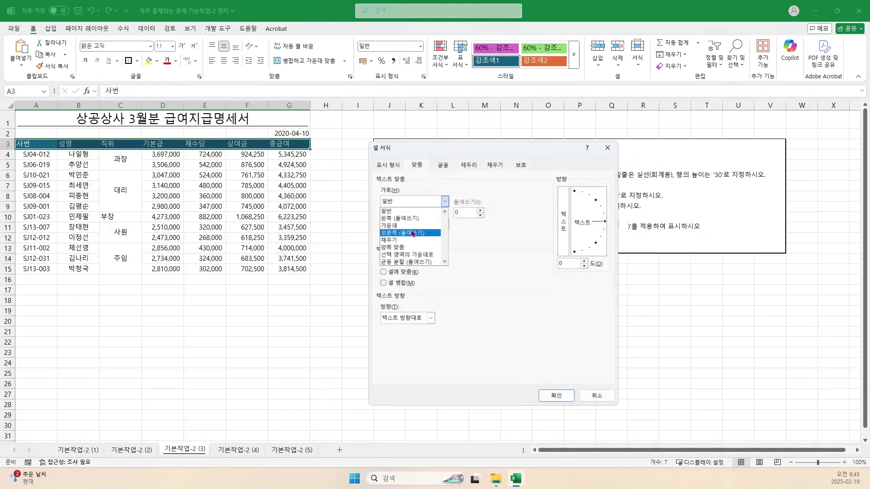
{"action": "left_click", "coordinate": [412, 229]}
{"action": "left_click", "coordinate": [401, 224]}
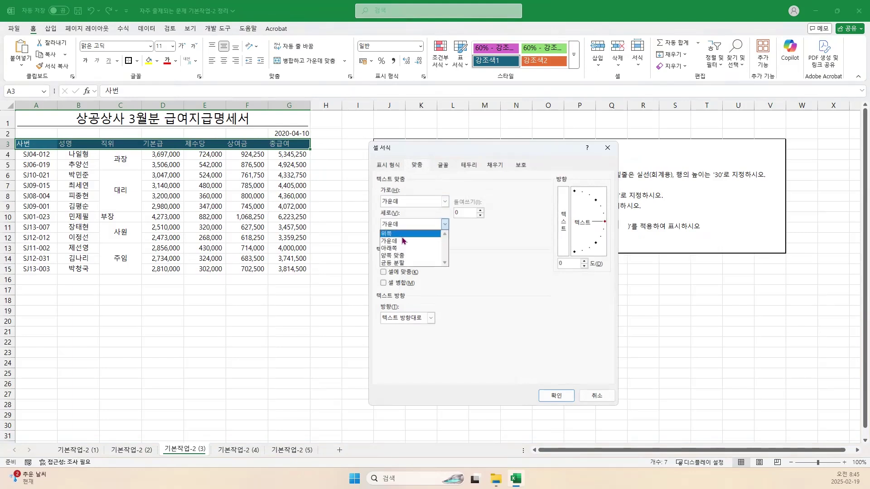
{"action": "left_click", "coordinate": [404, 242]}
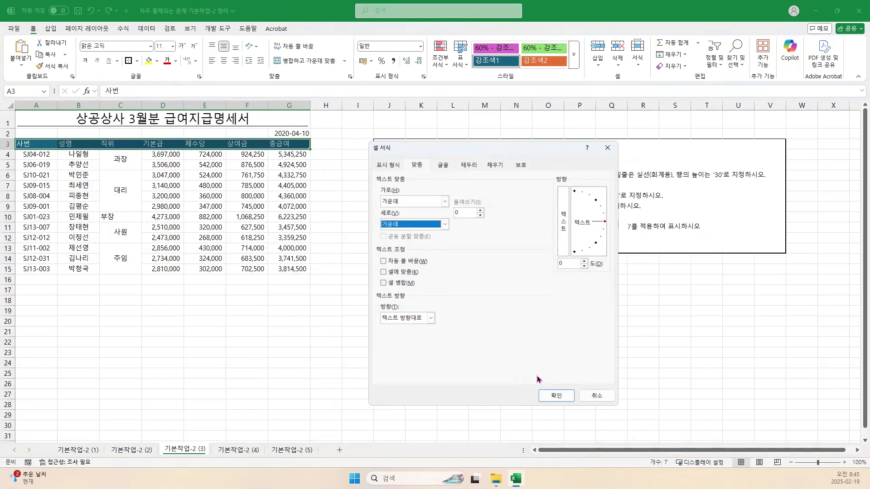
{"action": "left_click", "coordinate": [553, 397]}
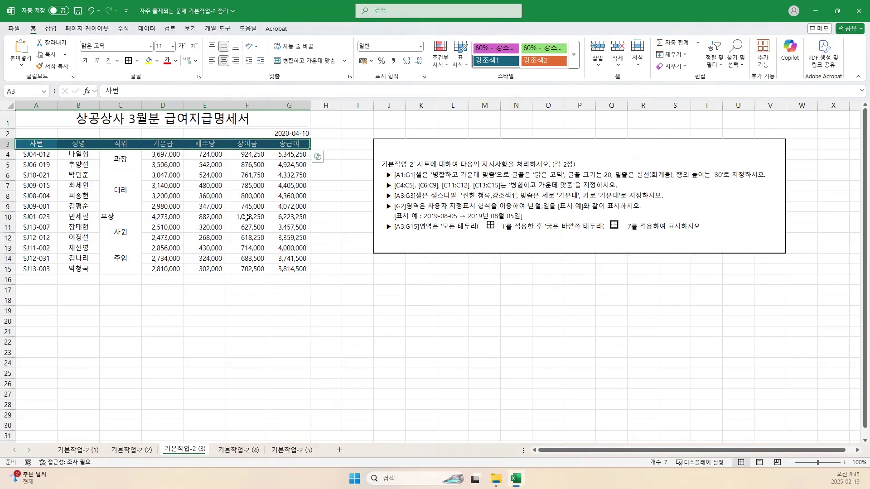
{"action": "left_click", "coordinate": [355, 302]}
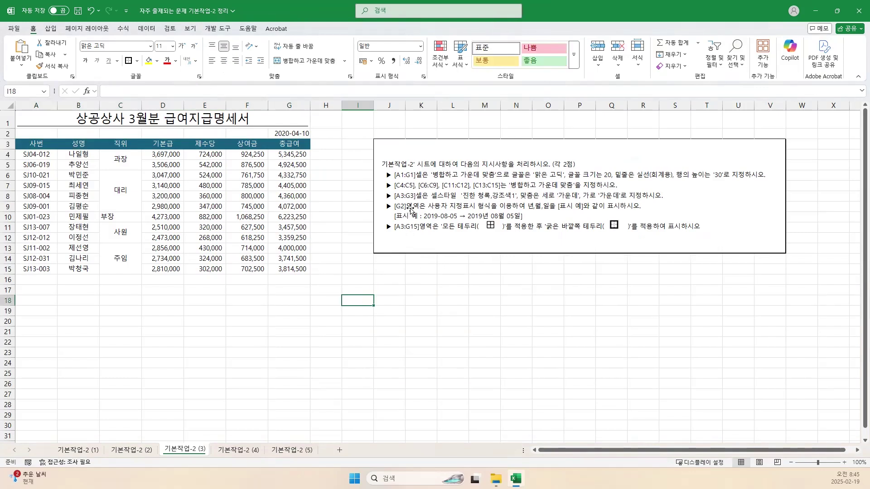
- Apply the custom number format yyyy년 mm월 dd일 to the date in G2 and fit column G's width to its contents
{"action": "left_click", "coordinate": [293, 132]}
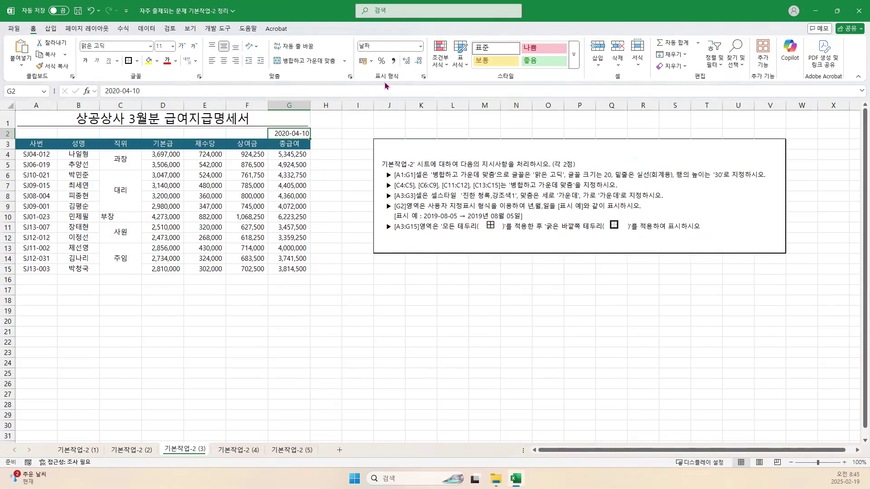
{"action": "left_click", "coordinate": [422, 77]}
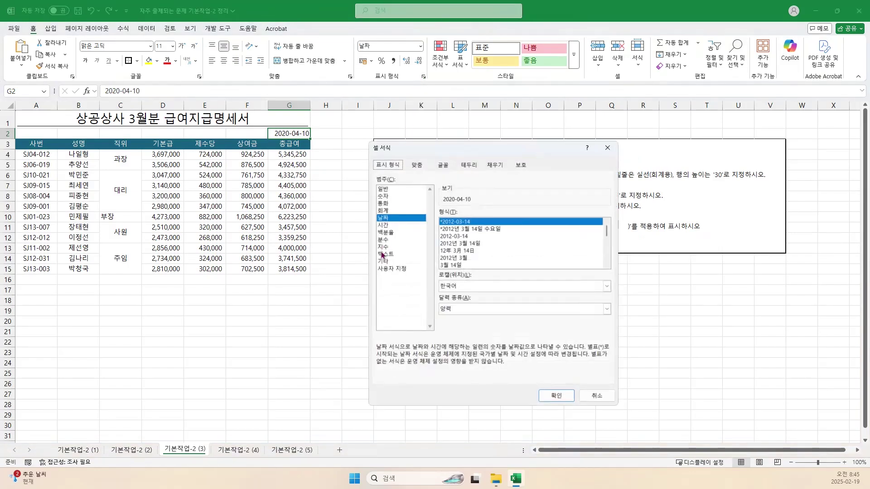
{"action": "left_click", "coordinate": [392, 269]}
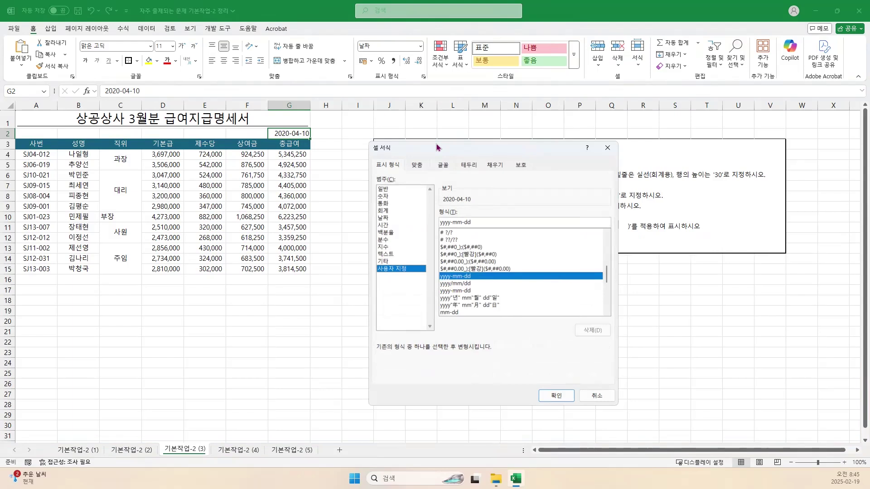
{"action": "left_click_drag", "start_coordinate": [440, 147], "coordinate": [190, 169]}
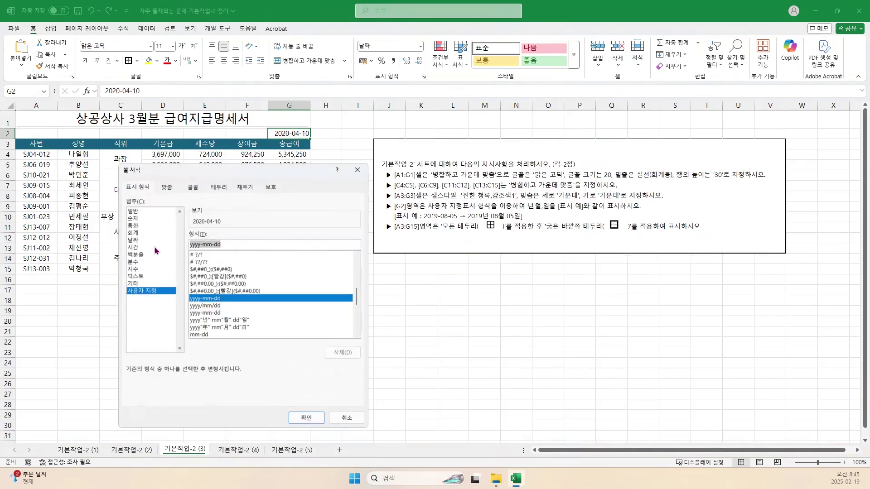
{"action": "type", "text": "yyyy"}
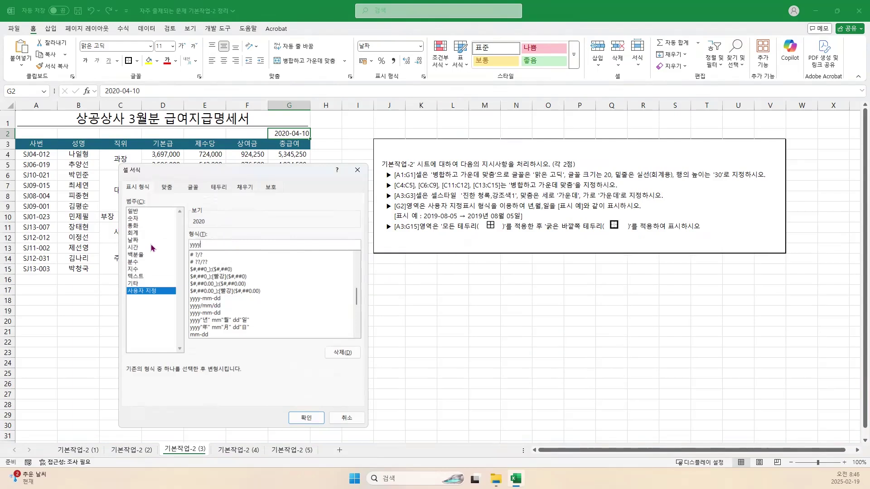
{"action": "type", "text": "년 mmdd"}
{"action": "key", "text": "BackSpace"}
{"action": "key", "text": "BackSpace"}
{"action": "type", "text": "우월"}
{"action": "type", "text": " dd"}
{"action": "type", "text": "일"}
{"action": "key", "text": "Return"}
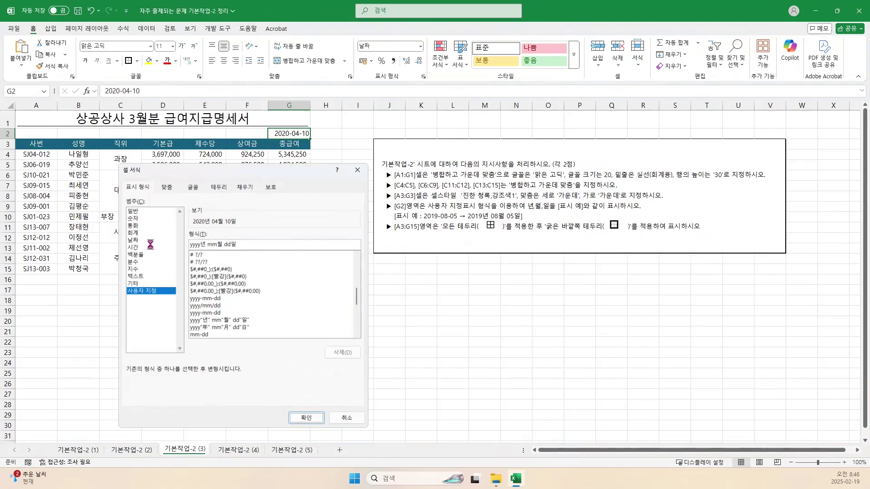
{"action": "key", "text": "Return"}
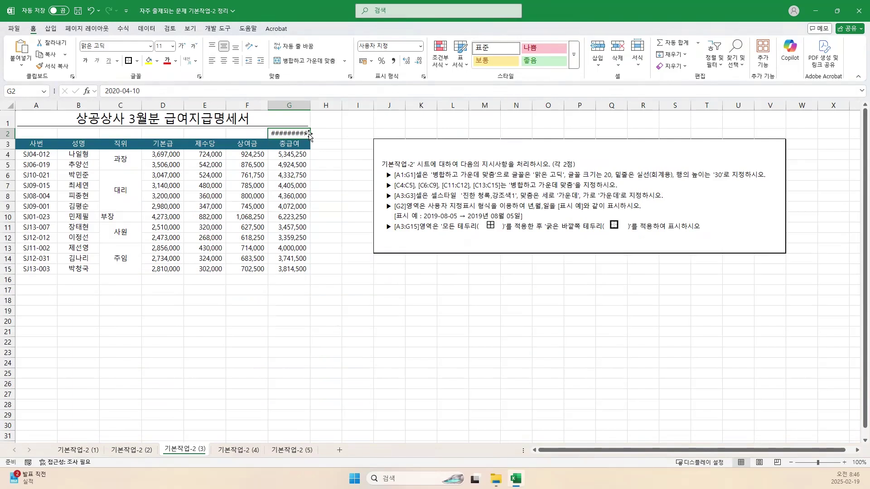
{"action": "double_click", "coordinate": [311, 105]}
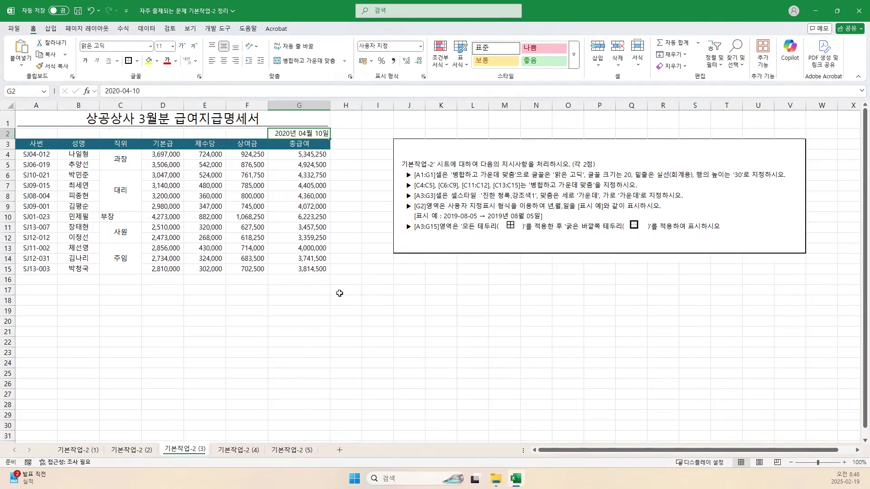
- Enter the sample date 2020-04-10 in G19 below the table
{"action": "left_click", "coordinate": [292, 311]}
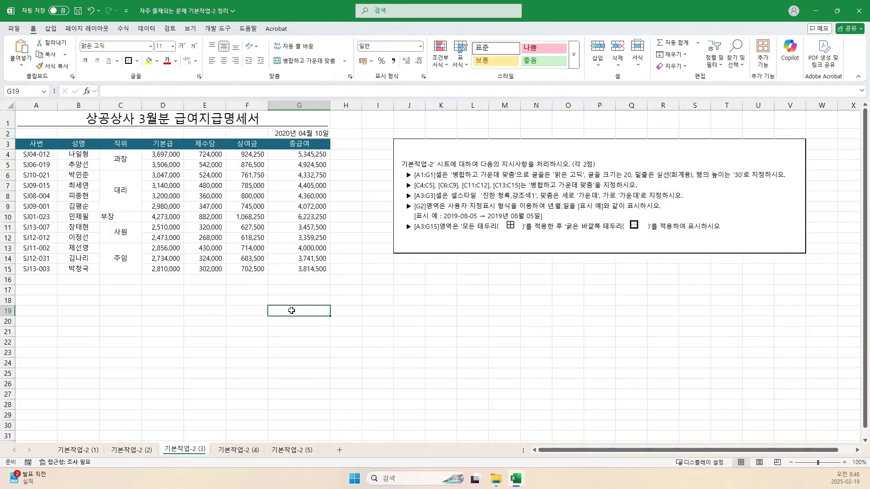
{"action": "type", "text": "2020-04-10"}
{"action": "key", "text": "Return"}
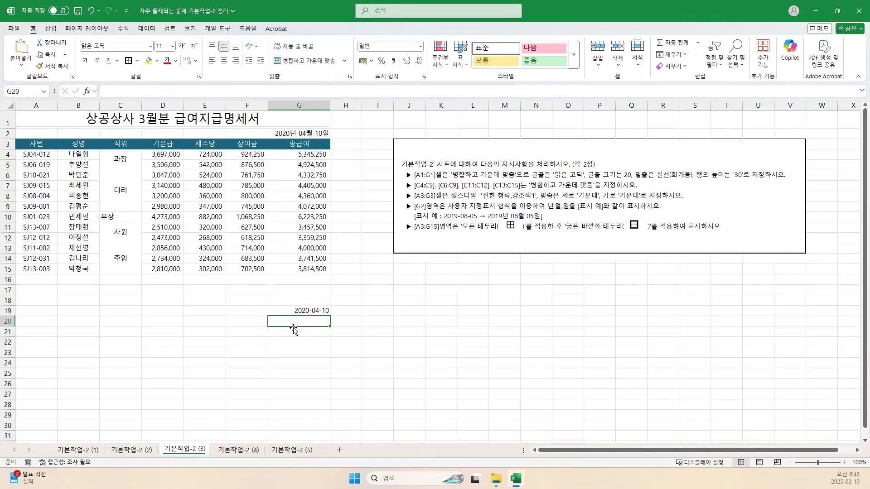
- Enter the example text 2020년 04월 10일(수요일) in G21 as the target display with the weekday
{"action": "left_click", "coordinate": [291, 333]}
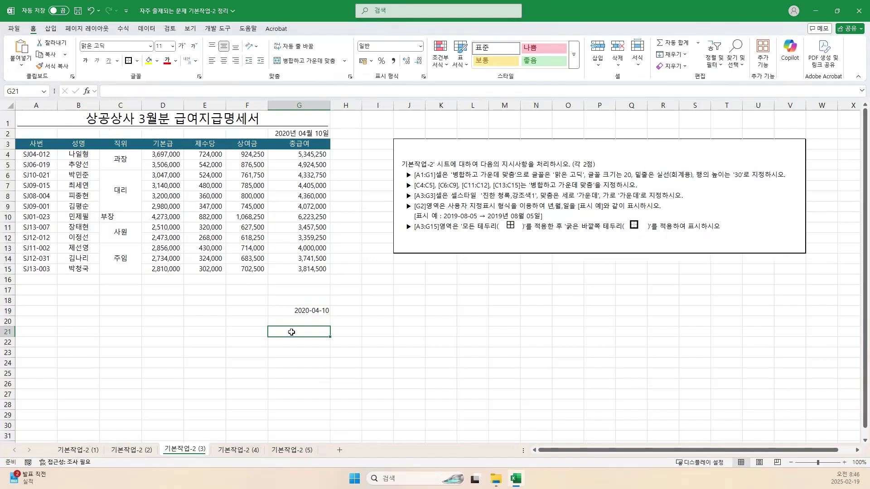
{"action": "type", "text": "2020년"}
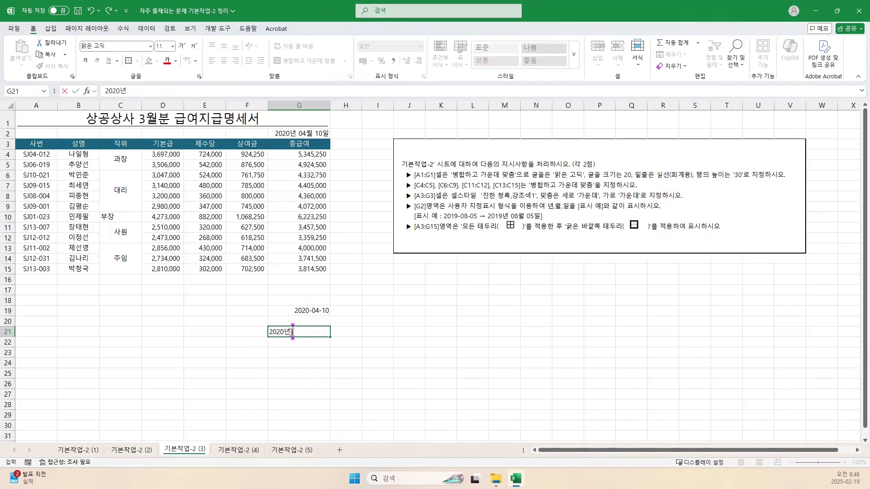
{"action": "type", "text": " mm"}
{"action": "key", "text": "BackSpace"}
{"action": "key", "text": "BackSpace"}
{"action": "key", "text": "BackSpace"}
{"action": "type", "text": "04dnjf"}
{"action": "key", "text": "BackSpace"}
{"action": "key", "text": "BackSpace"}
{"action": "key", "text": "BackSpace"}
{"action": "key", "text": "BackSpace"}
{"action": "type", "text": "ㅇ월 "}
{"action": "type", "text": "10"}
{"action": "type", "text": "일"}
{"action": "type", "text": "("}
{"action": "type", "text": "tnd"}
{"action": "key", "text": "BackSpace"}
{"action": "key", "text": "BackSpace"}
{"action": "type", "text": "수요일)"}
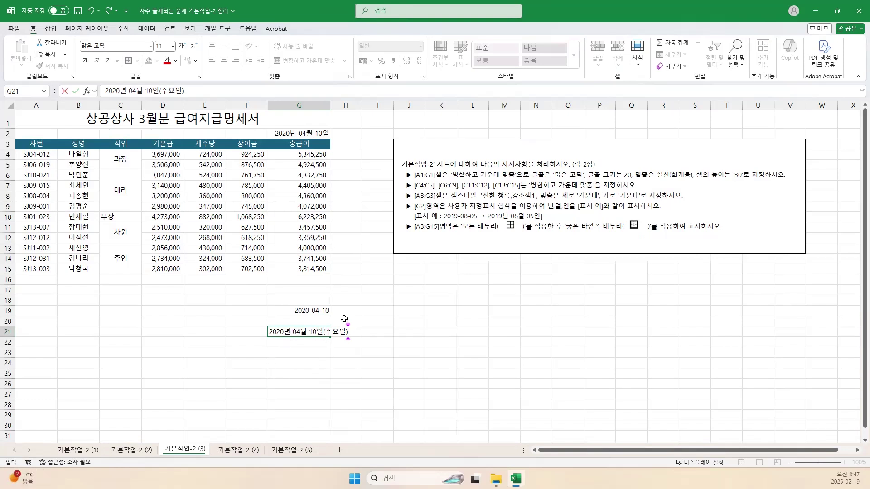
{"action": "left_click", "coordinate": [286, 323]}
- Apply the custom number format yyyy년 mm월 dd일(aaaa) to the sample date in G19
{"action": "left_click", "coordinate": [301, 310]}
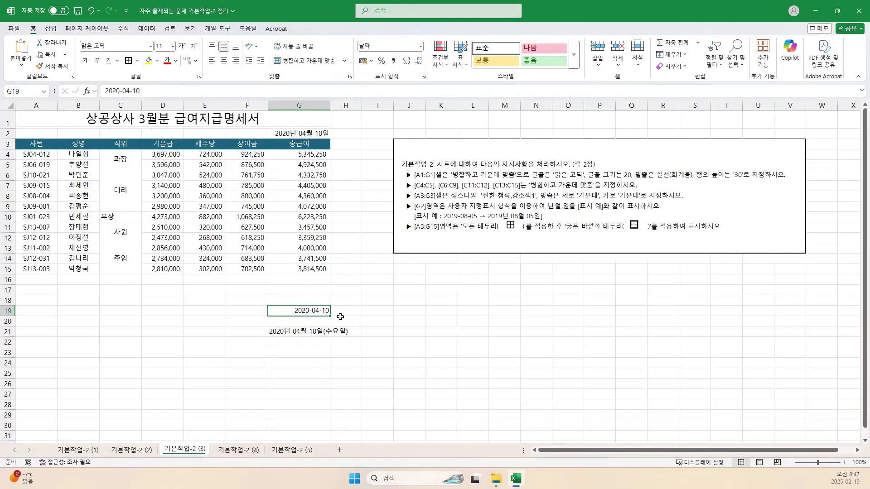
{"action": "left_click", "coordinate": [424, 77]}
{"action": "left_click_drag", "start_coordinate": [261, 172], "coordinate": [506, 160]}
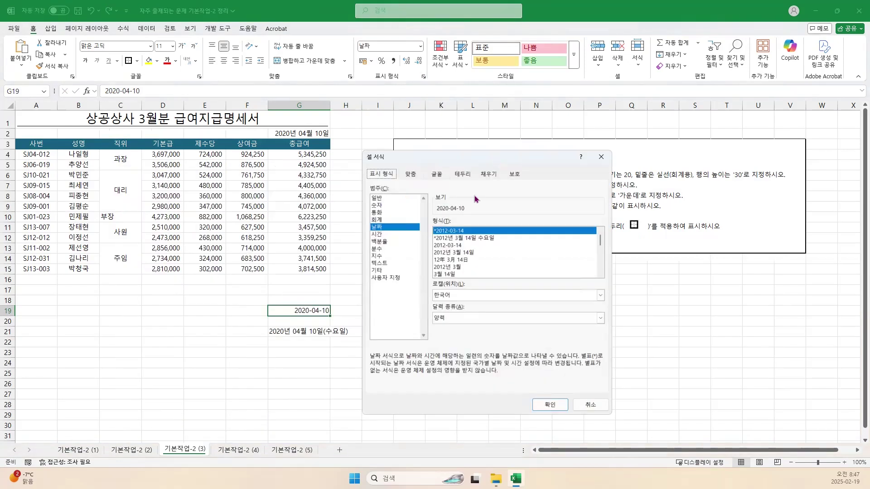
{"action": "left_click", "coordinate": [381, 277]}
{"action": "left_click_drag", "start_coordinate": [470, 235], "coordinate": [382, 227]}
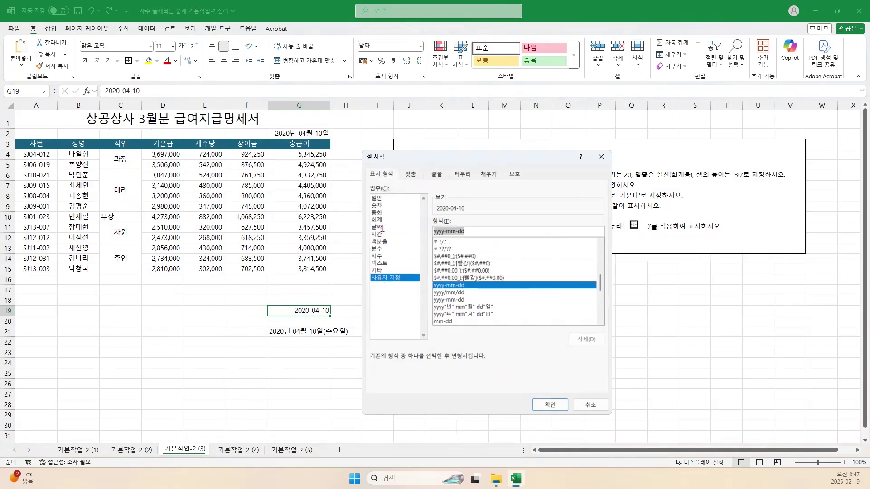
{"action": "type", "text": "yyyy년"}
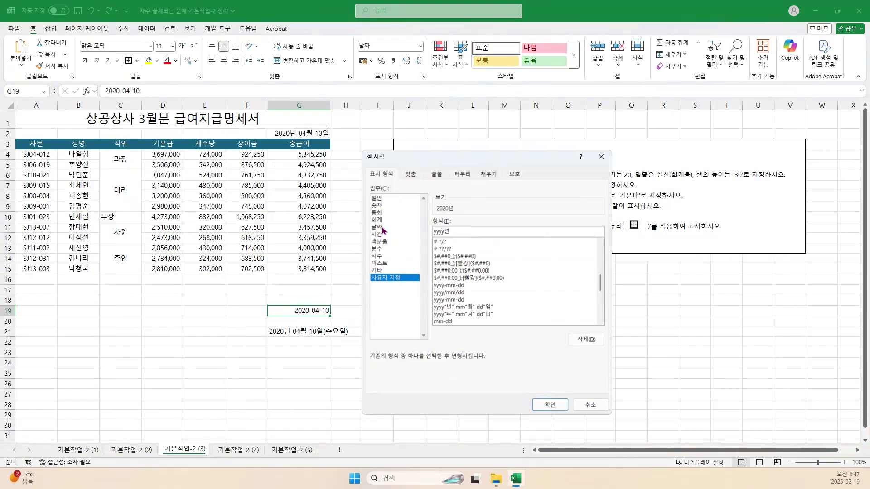
{"action": "type", "text": " mm월 "}
{"action": "type", "text": "dd일"}
{"action": "type", "text": "("}
{"action": "type", "text": "d"}
{"action": "type", "text": "d"}
{"action": "key", "text": "BackSpace"}
{"action": "key", "text": "BackSpace"}
{"action": "key", "text": "BackSpace"}
{"action": "key", "text": "BackSpace"}
{"action": "type", "text": "aaaa"}
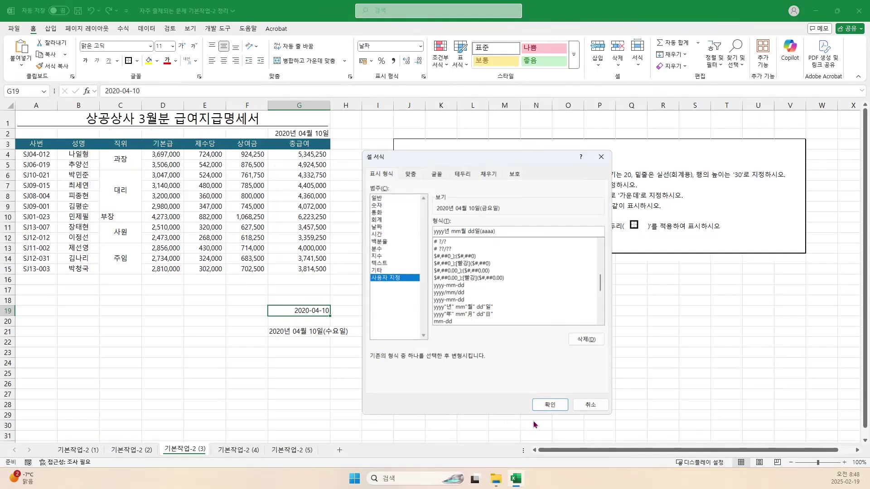
{"action": "left_click", "coordinate": [549, 405]}
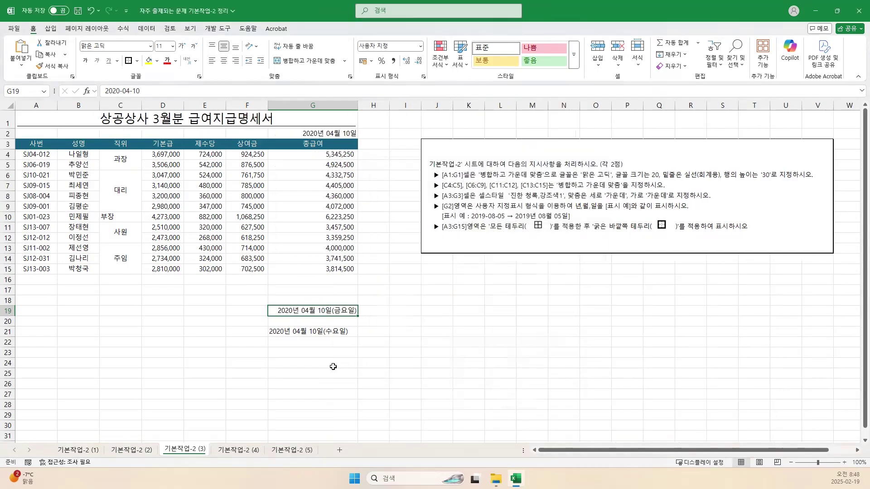
- Clear the sample entries in G19:G21 and narrow column G to just fit the date in G2
{"action": "double_click", "coordinate": [333, 332]}
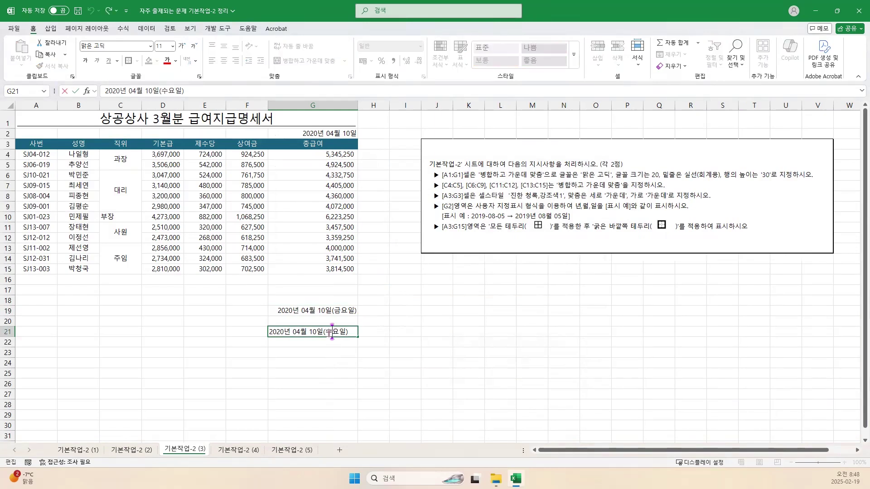
{"action": "left_click", "coordinate": [342, 394]}
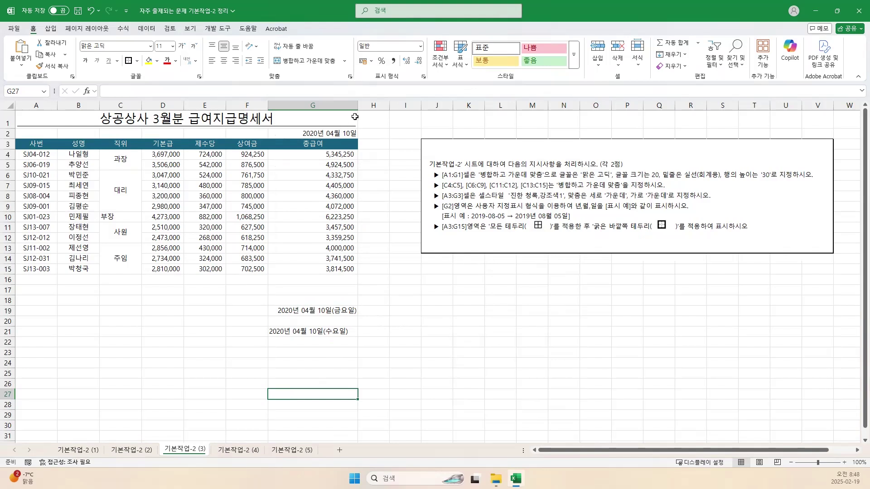
{"action": "left_click_drag", "start_coordinate": [311, 311], "coordinate": [305, 331]}
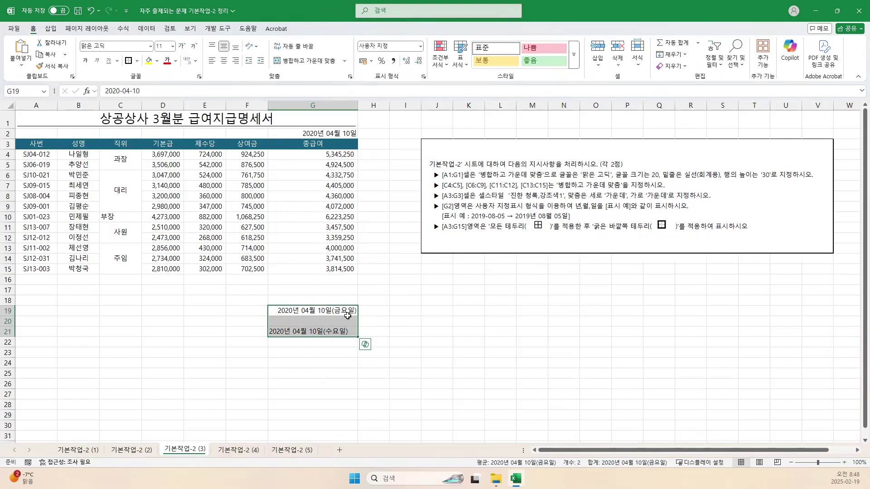
{"action": "key", "text": "Delete"}
{"action": "left_click_drag", "start_coordinate": [355, 105], "coordinate": [329, 104]}
{"action": "left_click", "coordinate": [352, 283]}
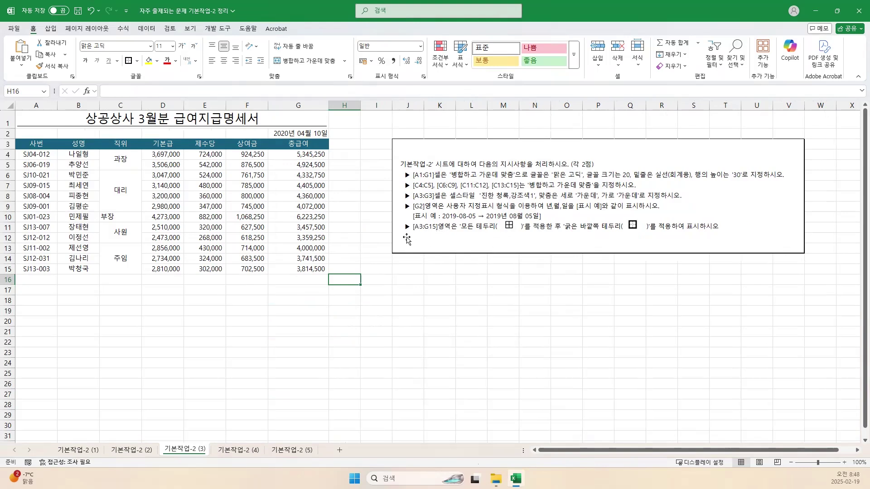
- Apply 모든 테두리 followed by 굵은 바깥쪽 테두리 to the table range A3:G15
{"action": "left_click", "coordinate": [29, 146]}
{"action": "left_click_drag", "start_coordinate": [29, 146], "coordinate": [291, 261]}
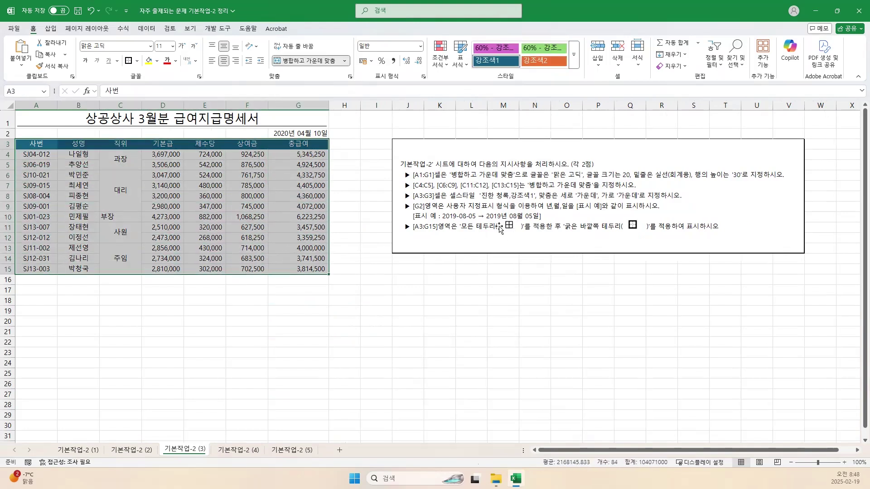
{"action": "left_click", "coordinate": [137, 62]}
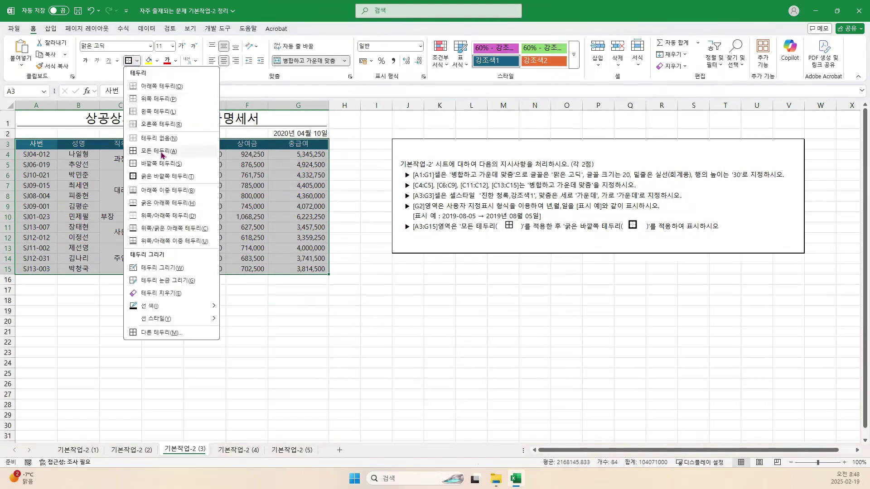
{"action": "left_click", "coordinate": [162, 151]}
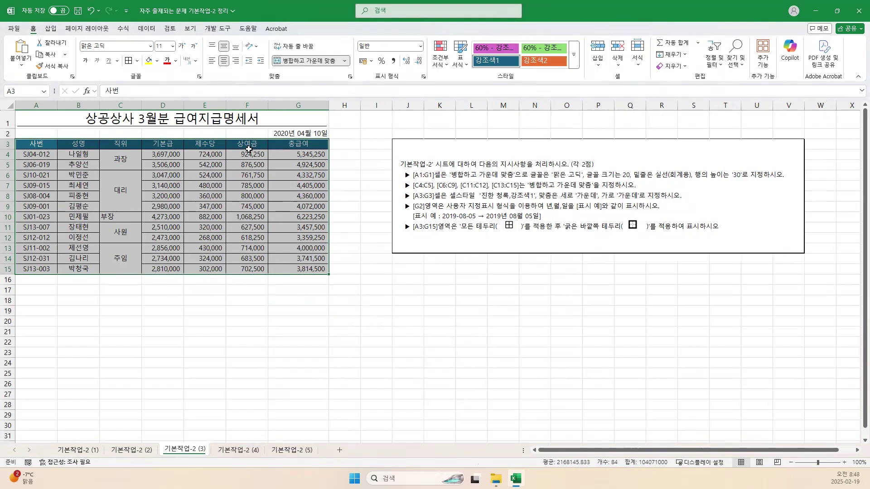
{"action": "left_click", "coordinate": [137, 61]}
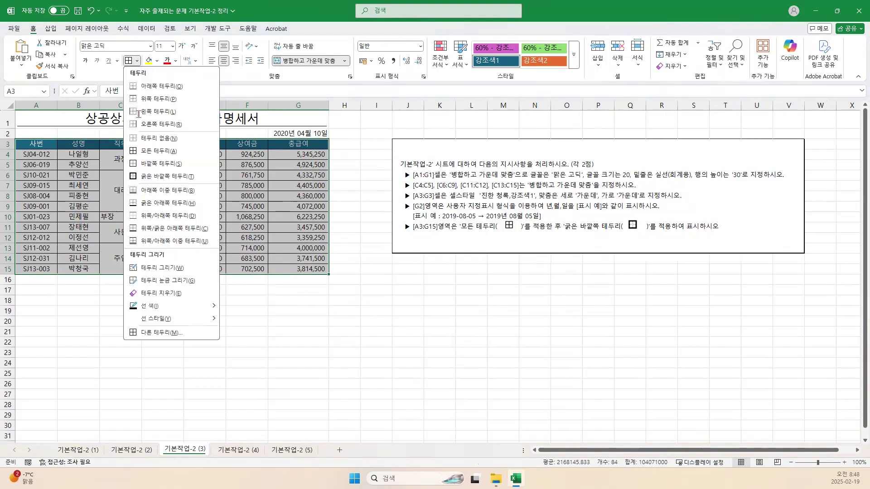
{"action": "left_click", "coordinate": [146, 177]}
{"action": "left_click", "coordinate": [369, 327]}
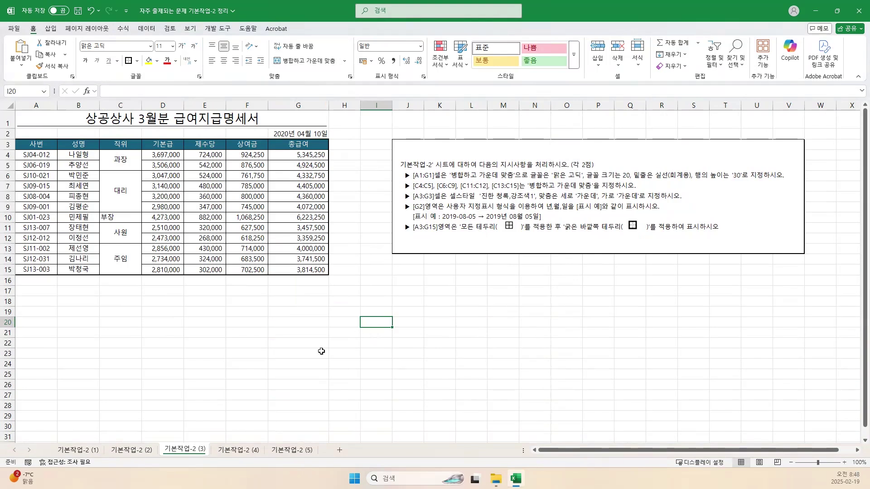
- Switch to the 기본작업-2 (4) sheet
{"action": "left_click", "coordinate": [234, 452]}
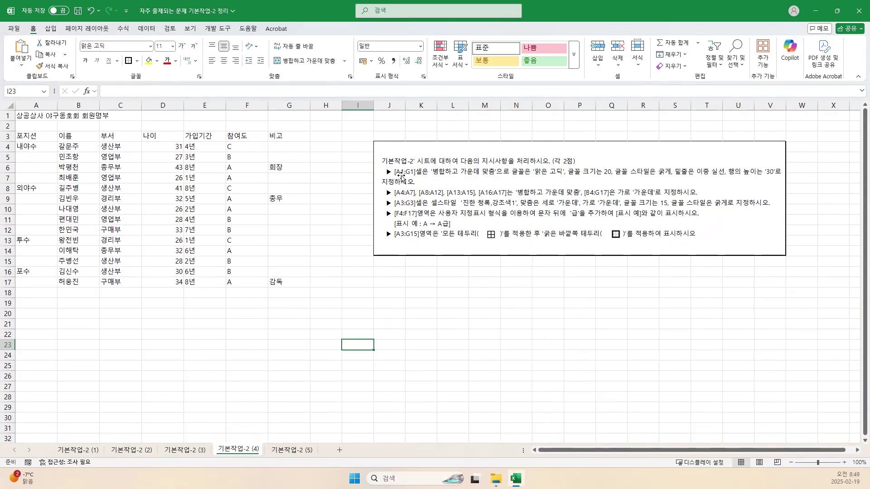
- Merge and center the title across A1:G1 and set its font to 맑은 고딕
{"action": "left_click_drag", "start_coordinate": [31, 115], "coordinate": [281, 116]}
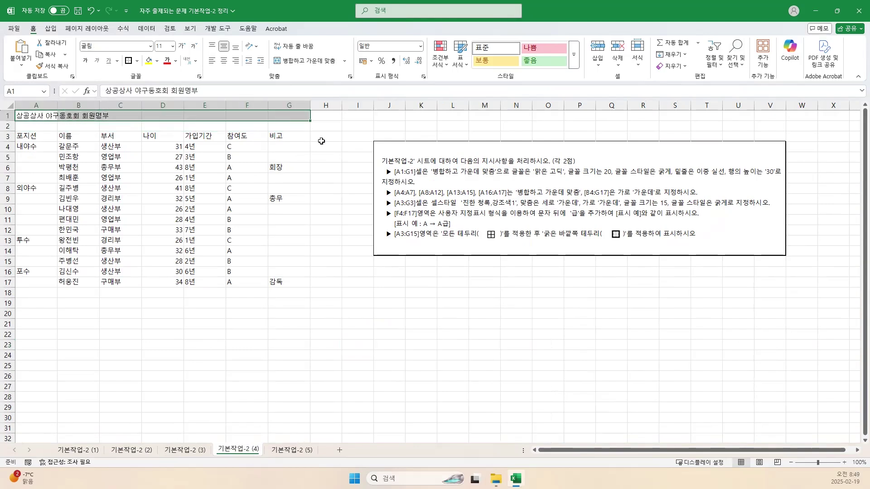
{"action": "left_click", "coordinate": [320, 60]}
{"action": "left_click", "coordinate": [102, 45]}
{"action": "type", "text": "ㅁ은 고딕"}
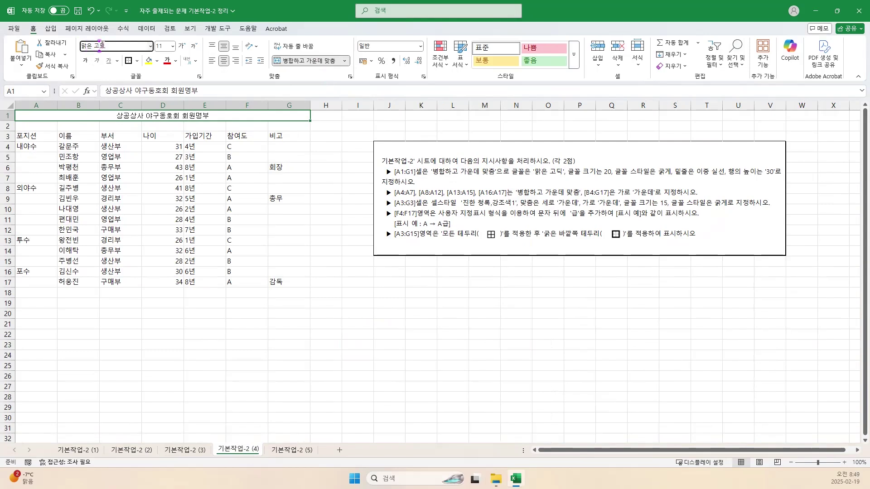
{"action": "key", "text": "Return"}
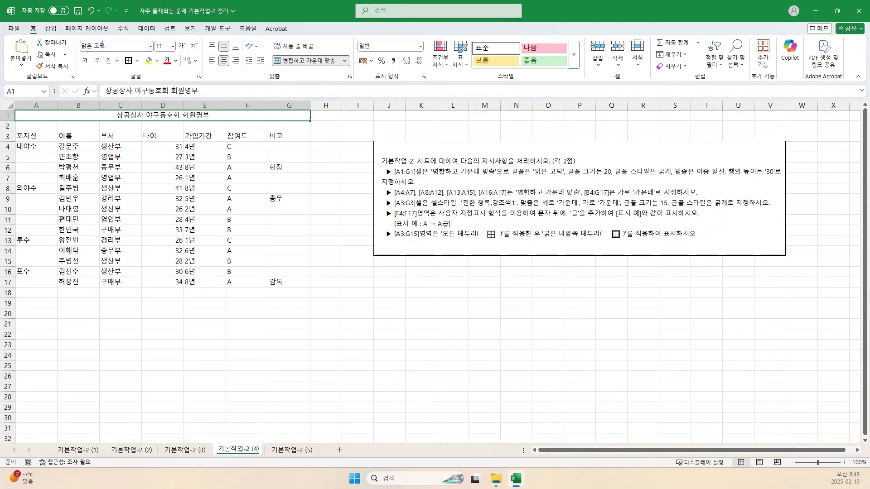
- Format the merged title in A1 as 20 pt bold with a double underline
{"action": "left_click", "coordinate": [162, 46]}
{"action": "type", "text": "20"}
{"action": "key", "text": "Return"}
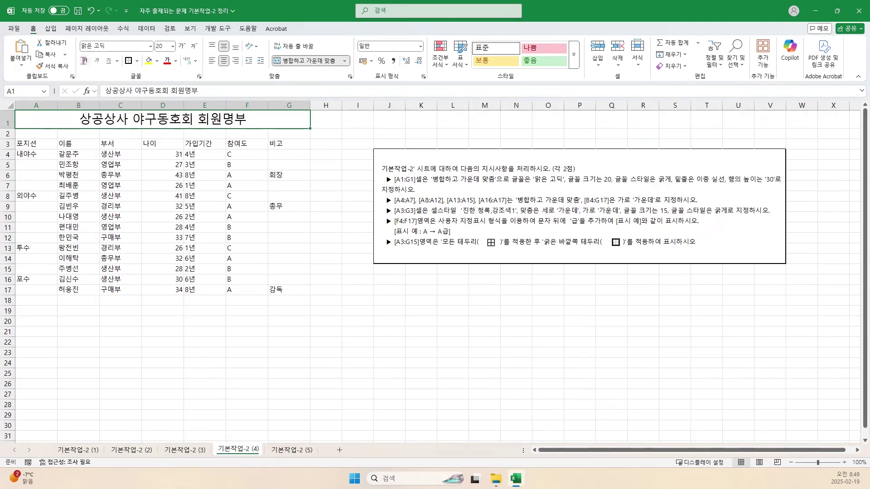
{"action": "left_click", "coordinate": [84, 60]}
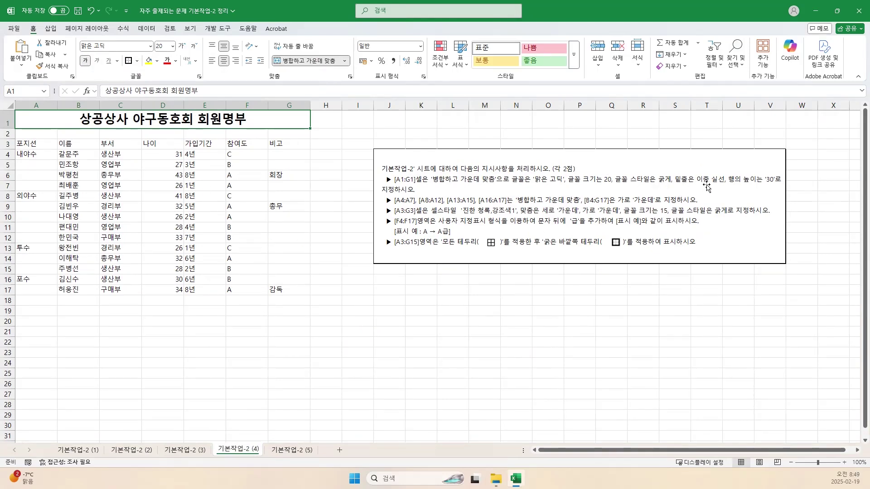
{"action": "left_click", "coordinate": [118, 63]}
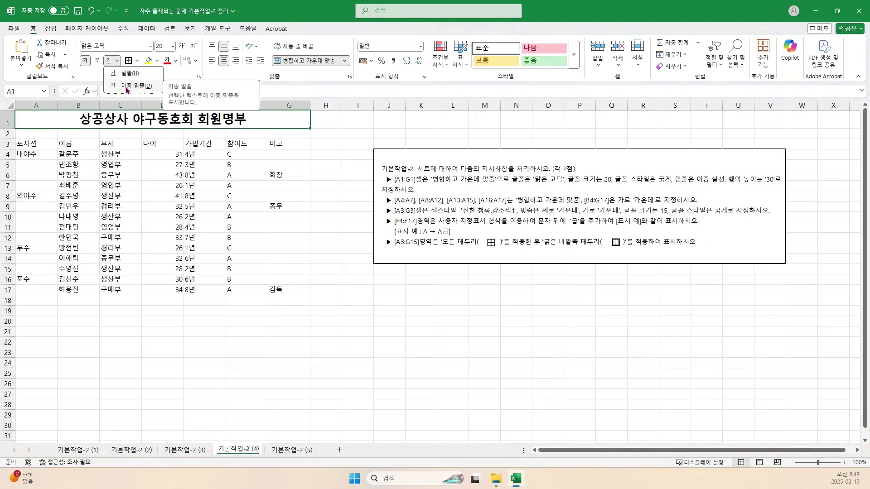
{"action": "left_click", "coordinate": [128, 91]}
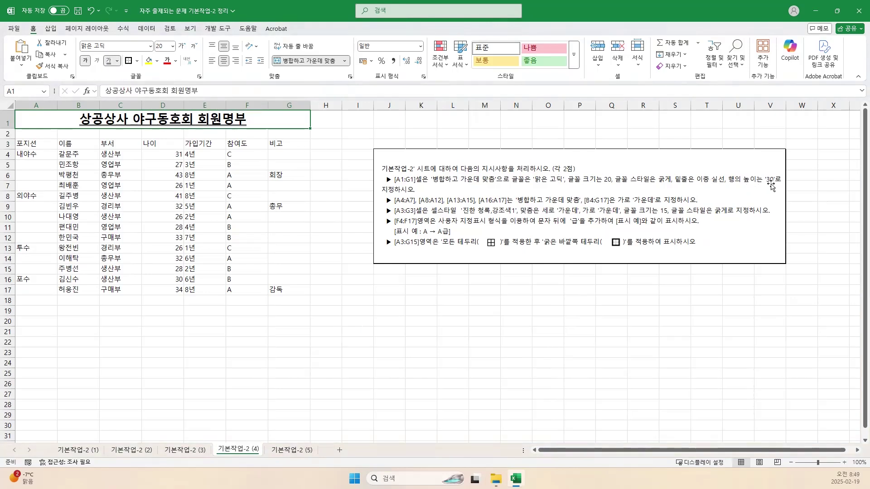
- Set the height of row 1 to 30
{"action": "left_click", "coordinate": [11, 122]}
{"action": "right_click", "coordinate": [12, 122]}
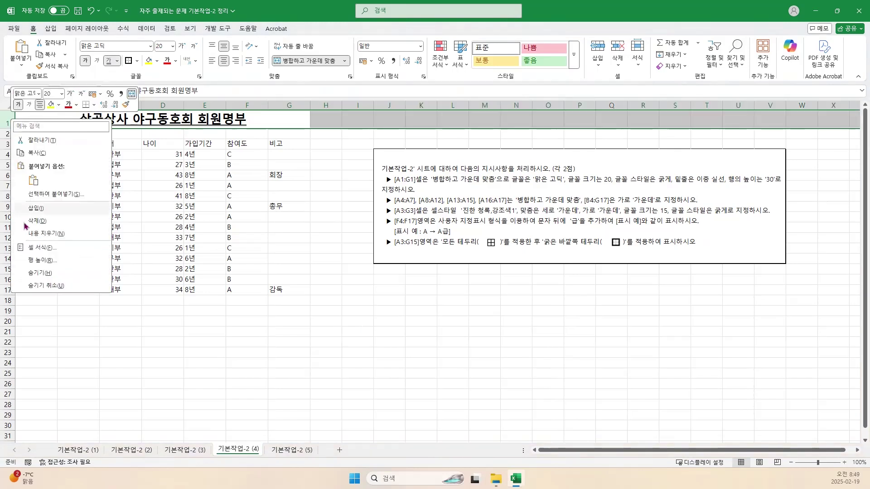
{"action": "left_click", "coordinate": [37, 261]}
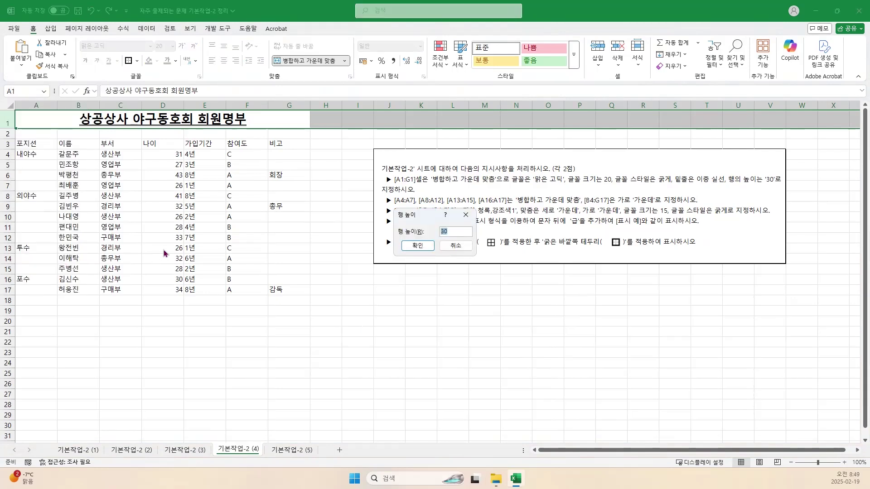
{"action": "left_click", "coordinate": [418, 245]}
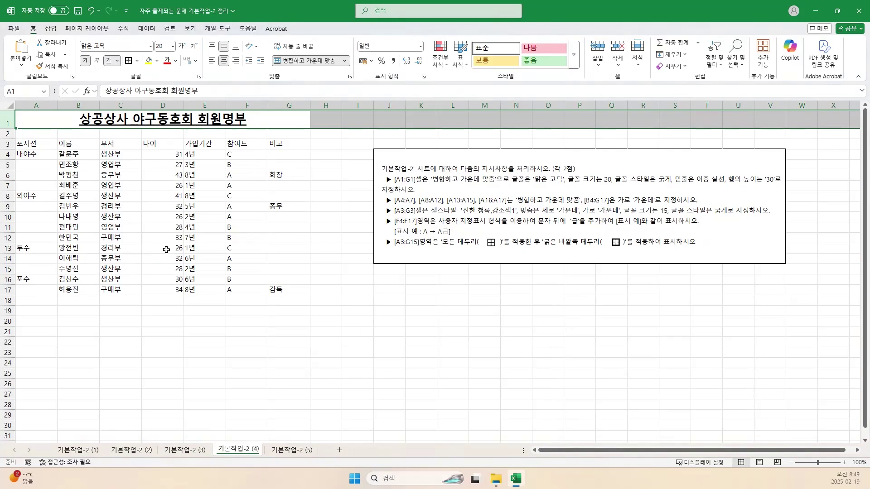
- Merge and center the position groups A4:A7, A8:A12, A13:A15 and A16:A17
{"action": "left_click", "coordinate": [36, 154]}
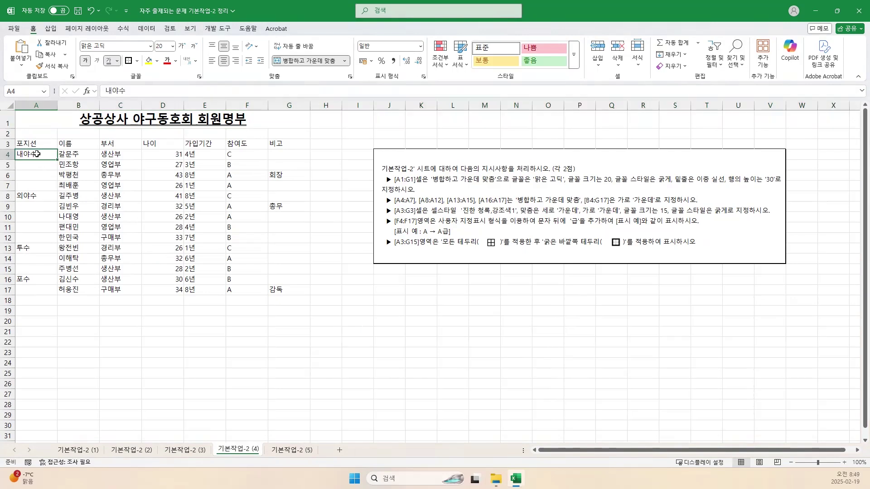
{"action": "left_click_drag", "start_coordinate": [37, 154], "coordinate": [35, 291]}
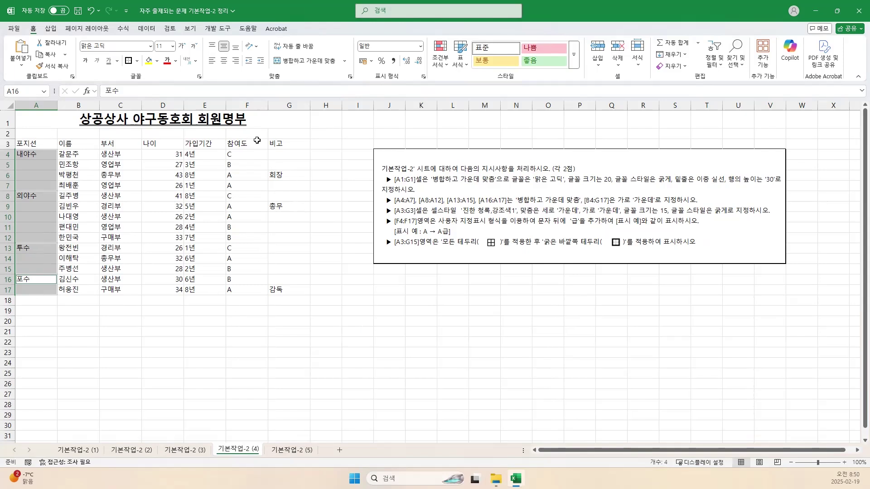
{"action": "left_click", "coordinate": [304, 61]}
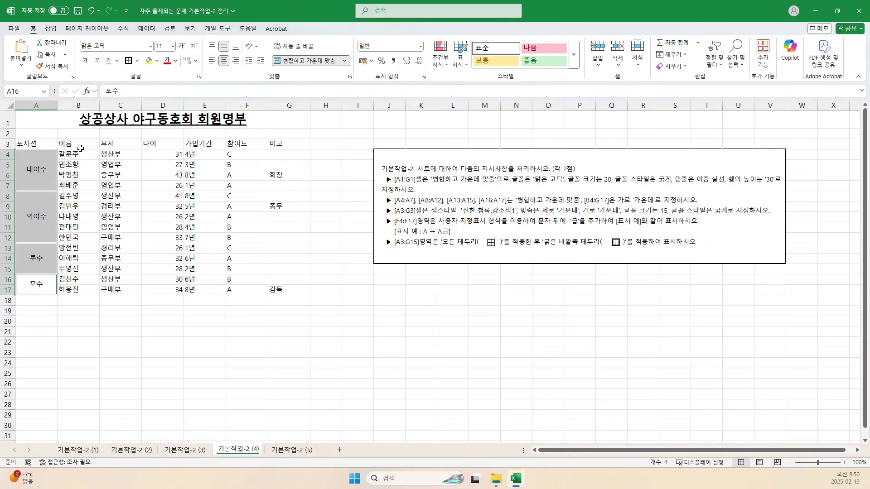
- Center the member data in B4:G17 horizontally
{"action": "left_click", "coordinate": [69, 156]}
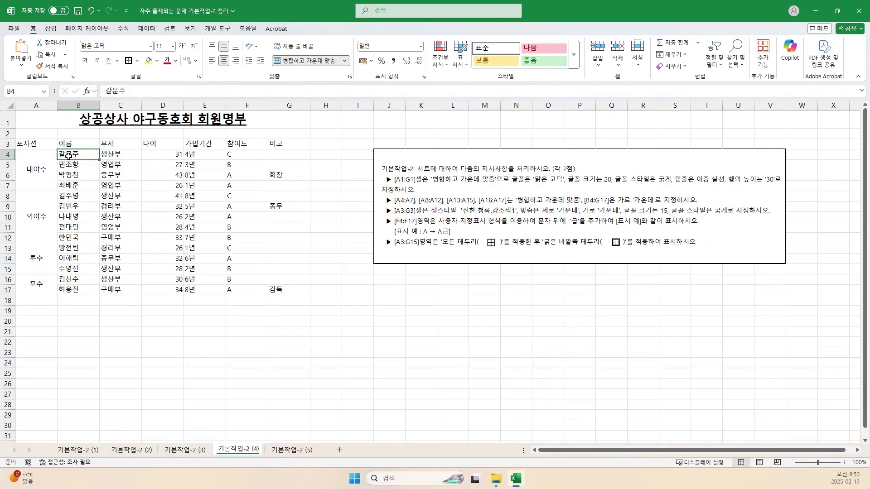
{"action": "left_click_drag", "start_coordinate": [68, 157], "coordinate": [284, 294]}
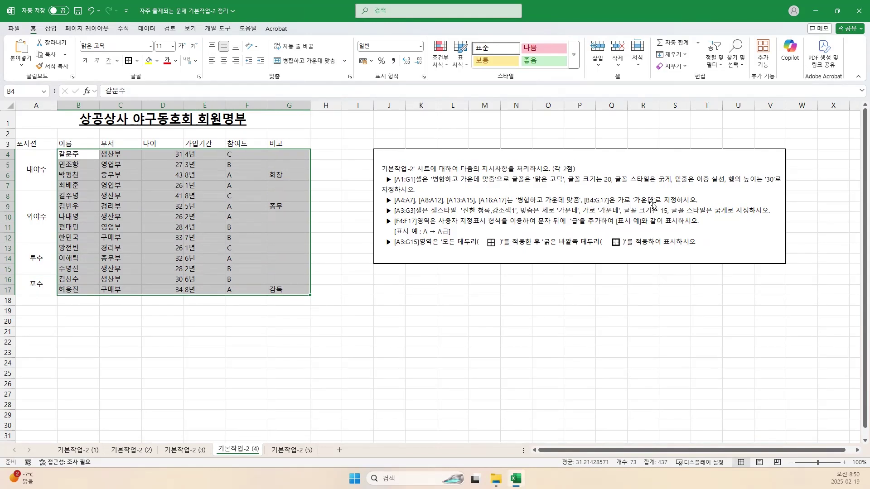
{"action": "left_click", "coordinate": [224, 60]}
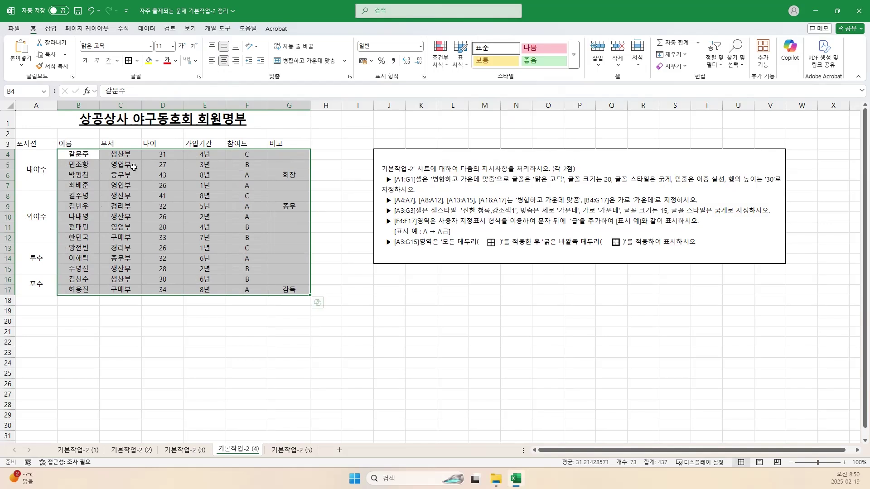
- Apply the 강조색1 cell style to the header row A3:G3
{"action": "left_click", "coordinate": [40, 142]}
{"action": "left_click_drag", "start_coordinate": [41, 142], "coordinate": [285, 144]}
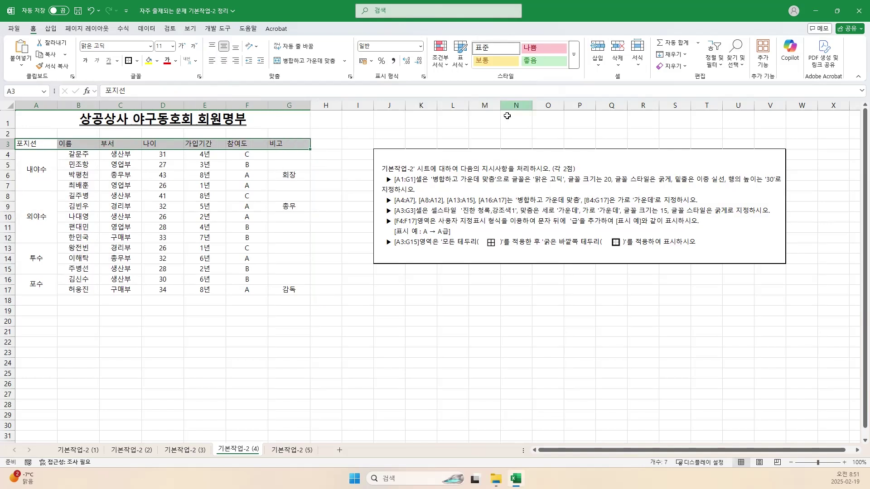
{"action": "left_click", "coordinate": [574, 55]}
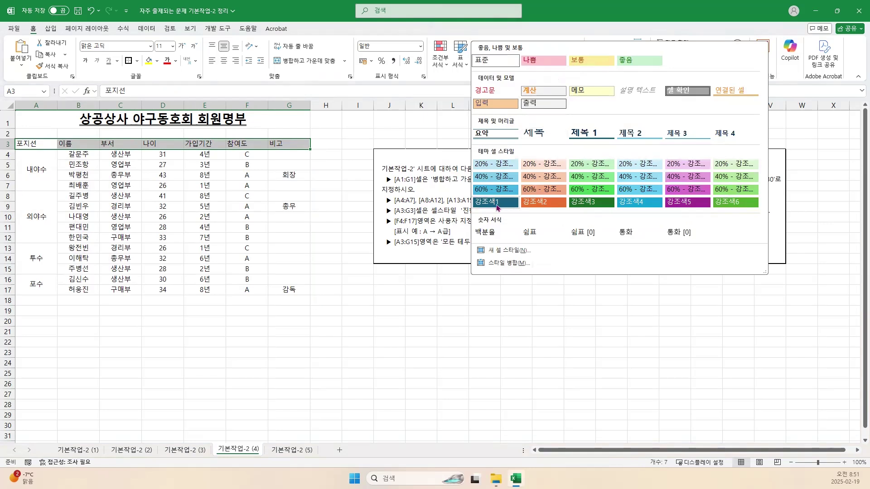
{"action": "left_click", "coordinate": [495, 202]}
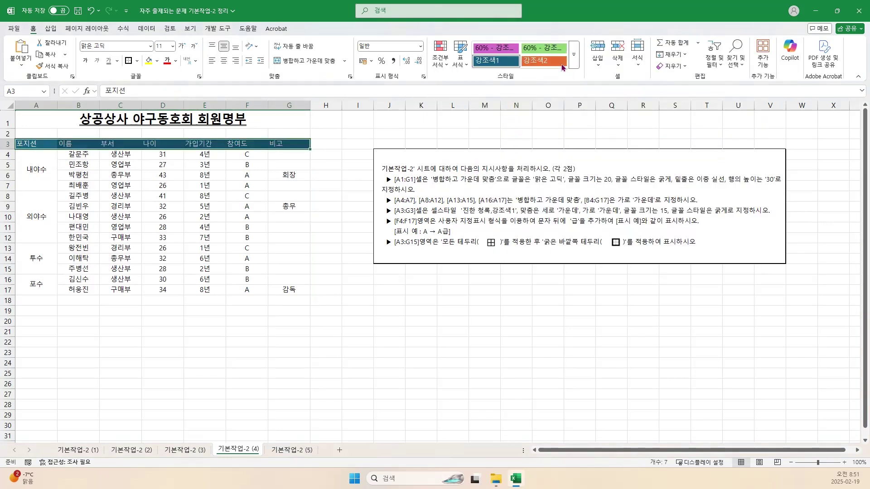
{"action": "left_click", "coordinate": [574, 66]}
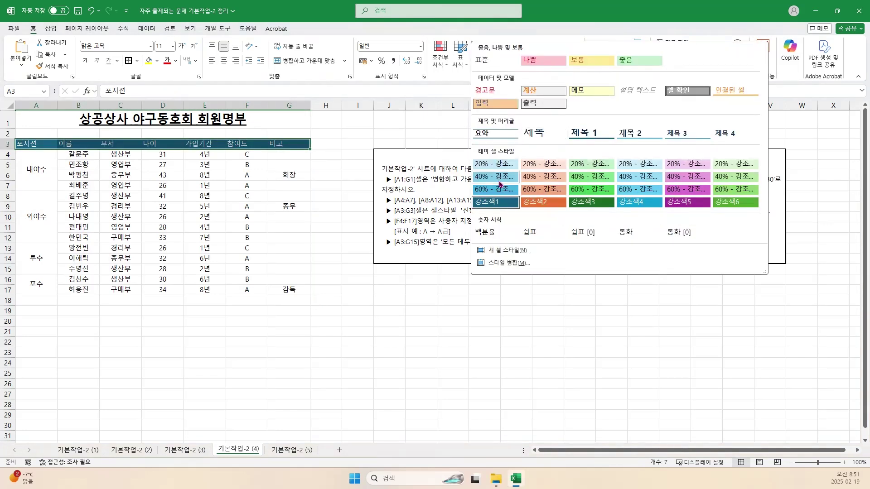
{"action": "left_click", "coordinate": [486, 203]}
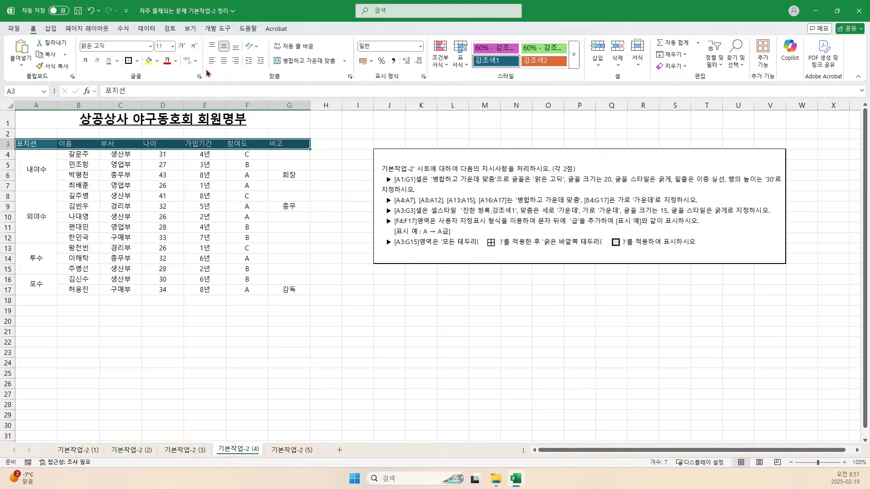
- Center the headers in A3:G3 vertically and horizontally, and make their text 15 pt bold
{"action": "left_click", "coordinate": [225, 48]}
{"action": "left_click", "coordinate": [223, 60]}
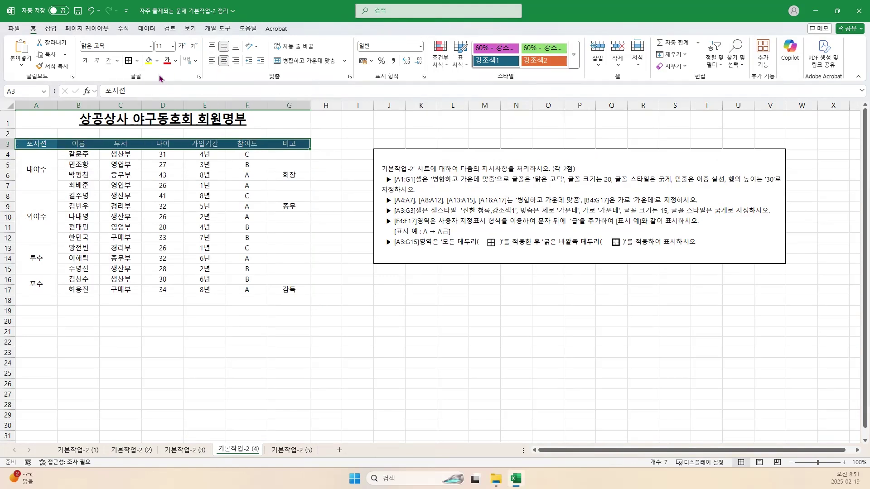
{"action": "left_click", "coordinate": [162, 46]}
{"action": "type", "text": "15"}
{"action": "key", "text": "Return"}
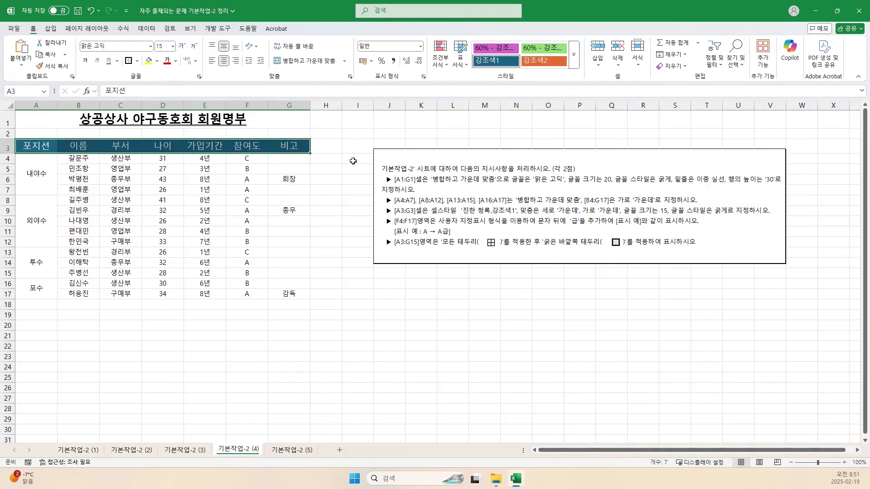
{"action": "left_click", "coordinate": [85, 61]}
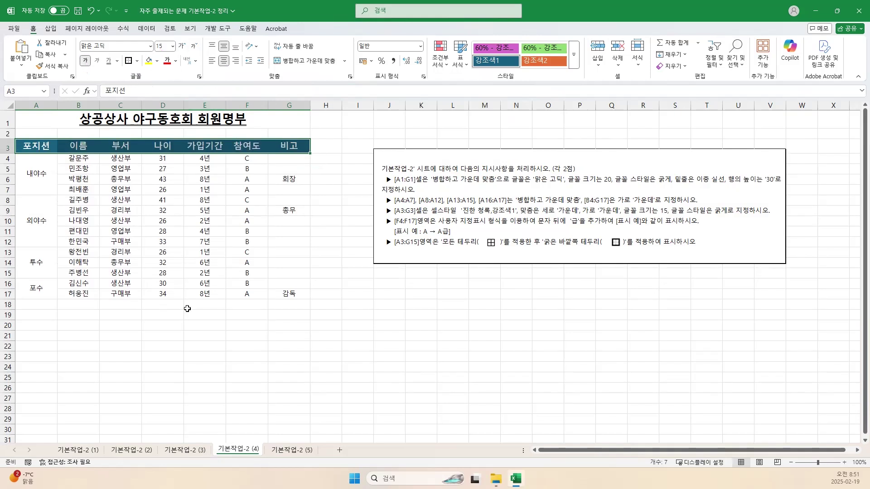
{"action": "left_click", "coordinate": [228, 361]}
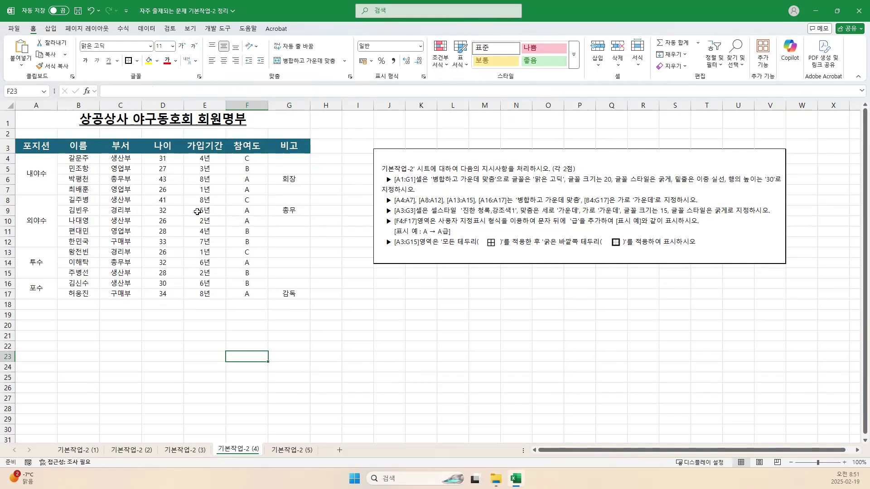
- Apply the custom number format @"급" to the participation grades in F4:F17
{"action": "left_click_drag", "start_coordinate": [249, 158], "coordinate": [248, 293]}
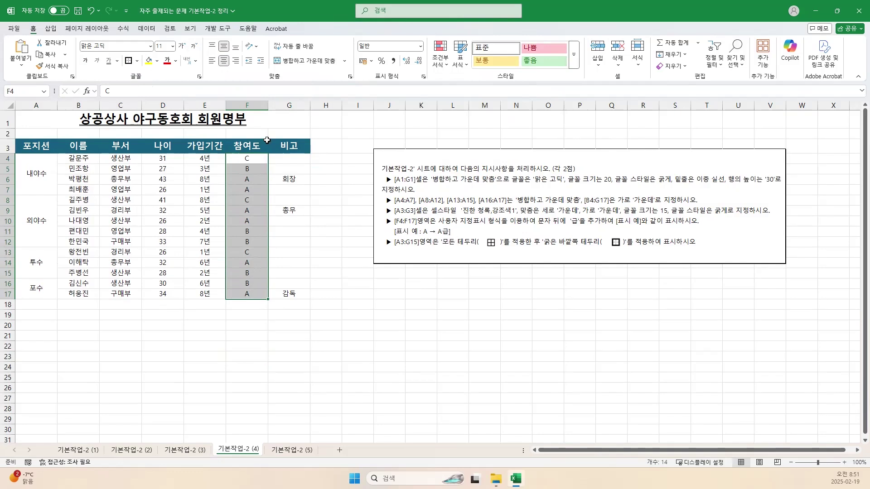
{"action": "left_click", "coordinate": [423, 78]}
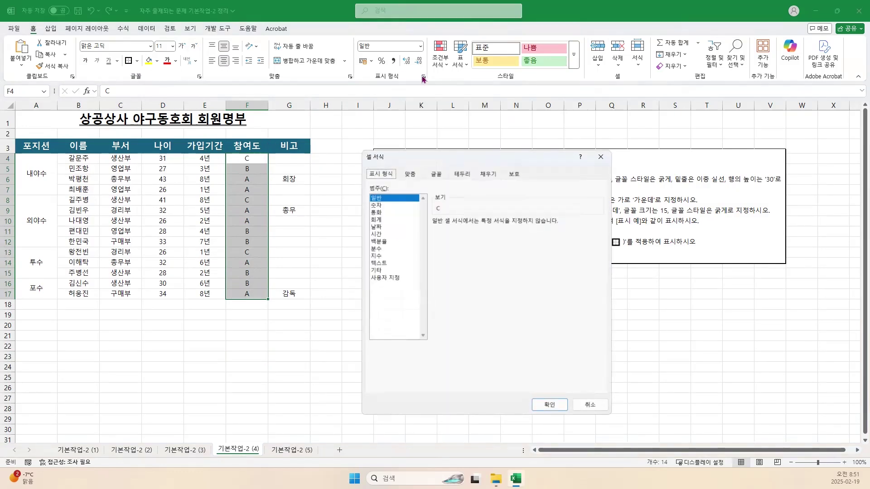
{"action": "left_click", "coordinate": [378, 278]}
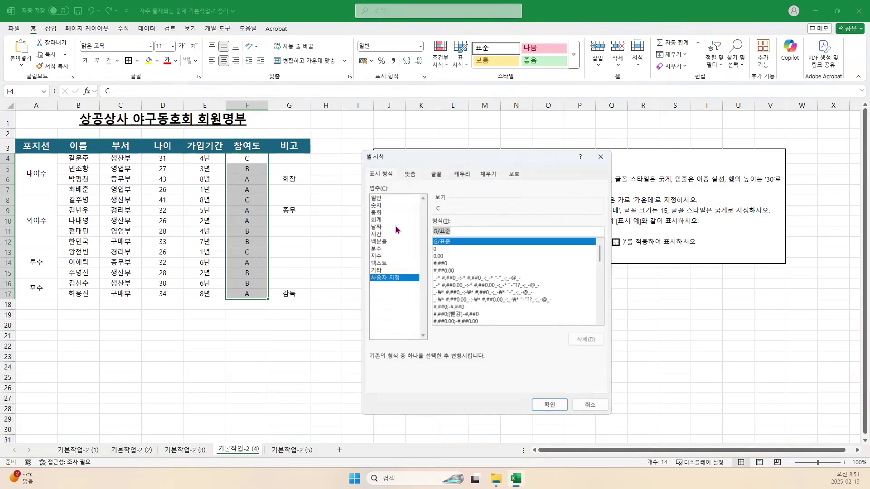
{"action": "type", "text": "@"}
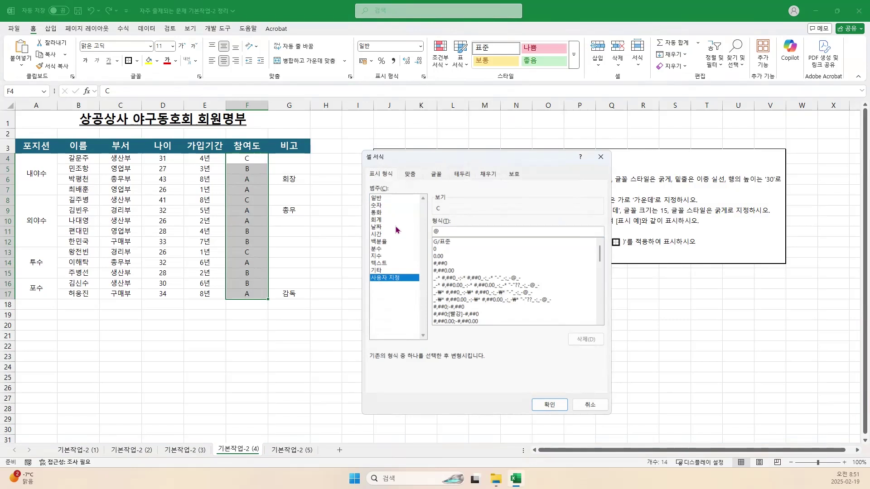
{"action": "type", "text": "\"ㄱ\""}
{"action": "key", "text": "BackSpace"}
{"action": "key", "text": "BackSpace"}
{"action": "type", "text": "\""}
{"action": "key", "text": "BackSpace"}
{"action": "type", "text": "\""}
{"action": "type", "text": "급\""}
{"action": "left_click", "coordinate": [556, 409]}
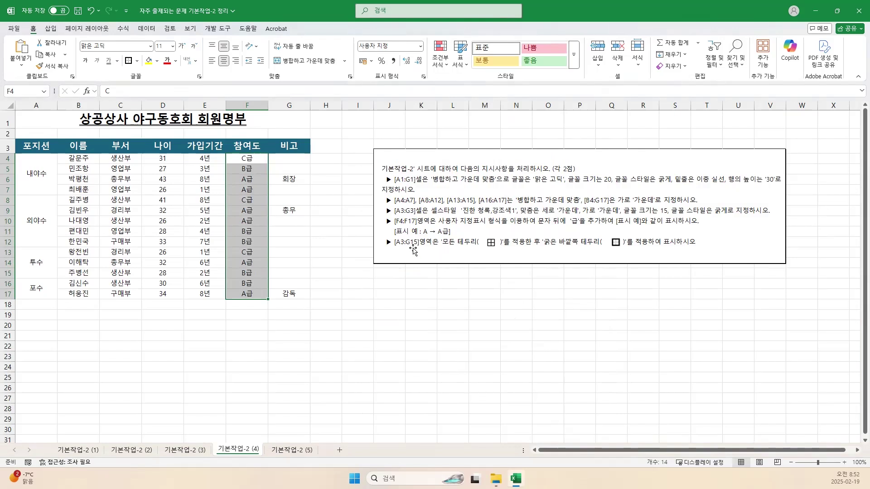
- Apply 모든 테두리 followed by 굵은 바깥쪽 테두리 to the table range A3:G17
{"action": "left_click", "coordinate": [31, 149]}
{"action": "left_click_drag", "start_coordinate": [31, 149], "coordinate": [284, 281]}
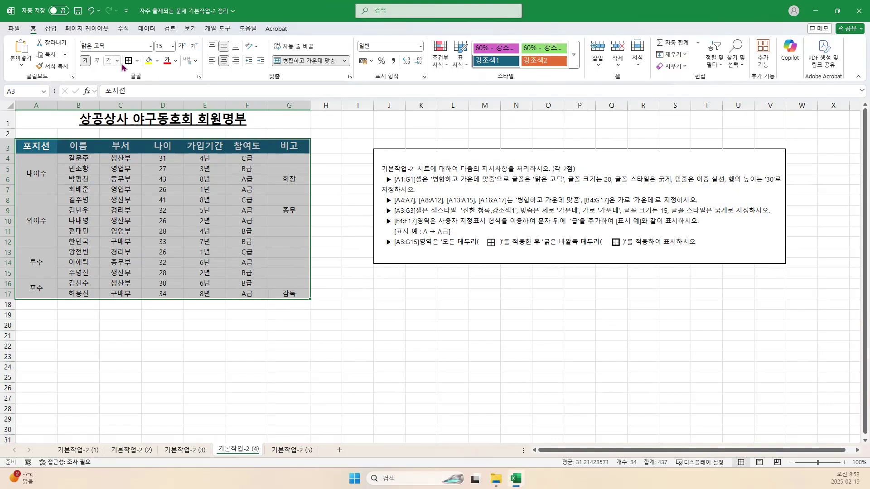
{"action": "left_click", "coordinate": [137, 61]}
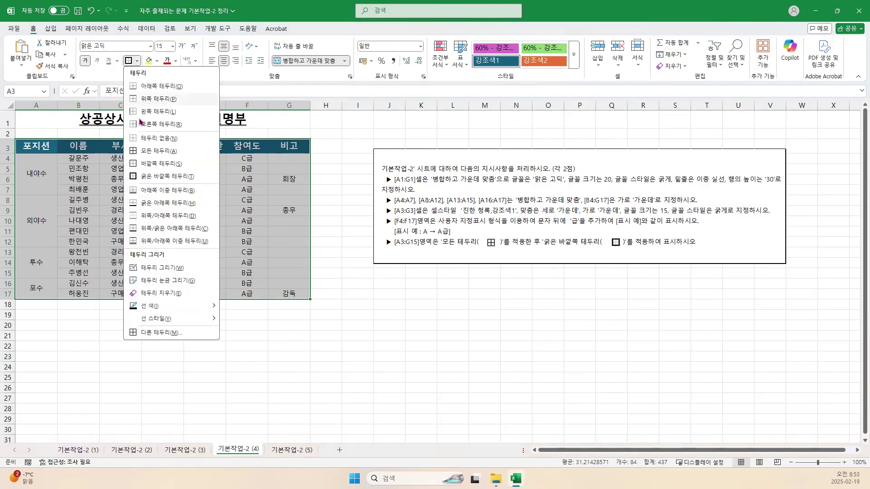
{"action": "left_click", "coordinate": [157, 152]}
{"action": "left_click", "coordinate": [137, 61]}
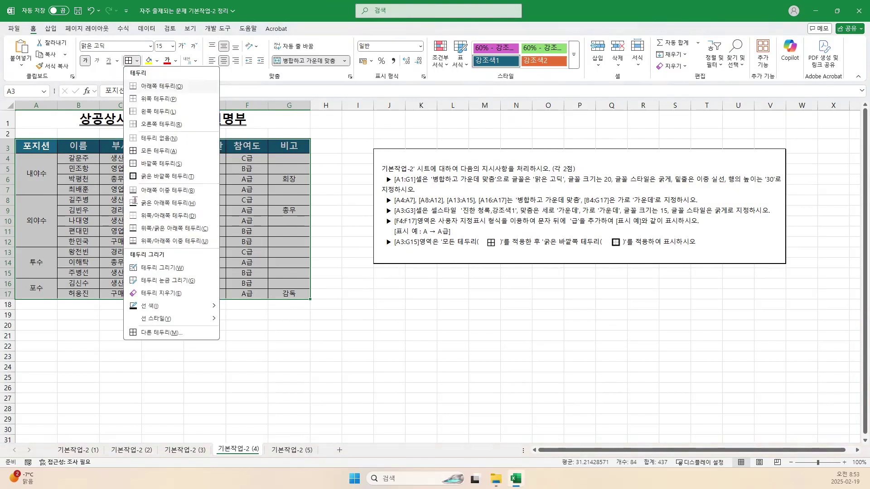
{"action": "left_click", "coordinate": [152, 175]}
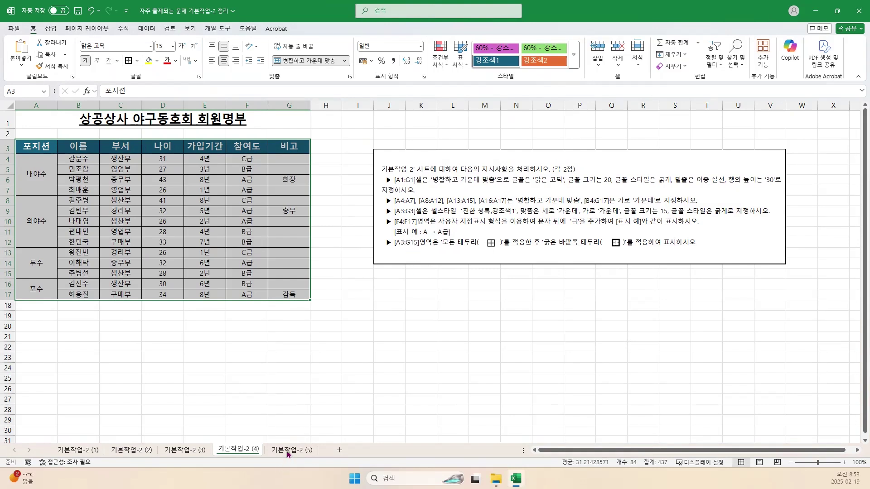
{"action": "left_click", "coordinate": [248, 411]}
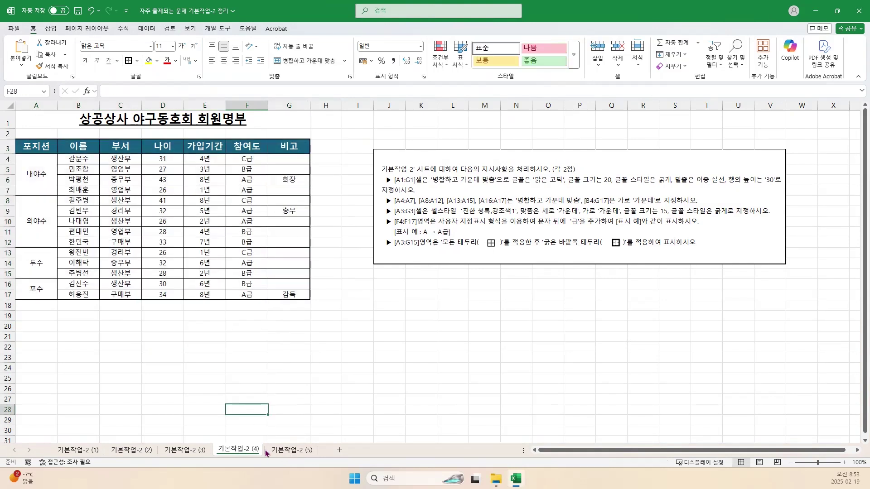
- On sheet 기본작업-2 (5), merge and center the title across A1:G1 and apply the 제목 1 cell style
{"action": "left_click", "coordinate": [285, 451]}
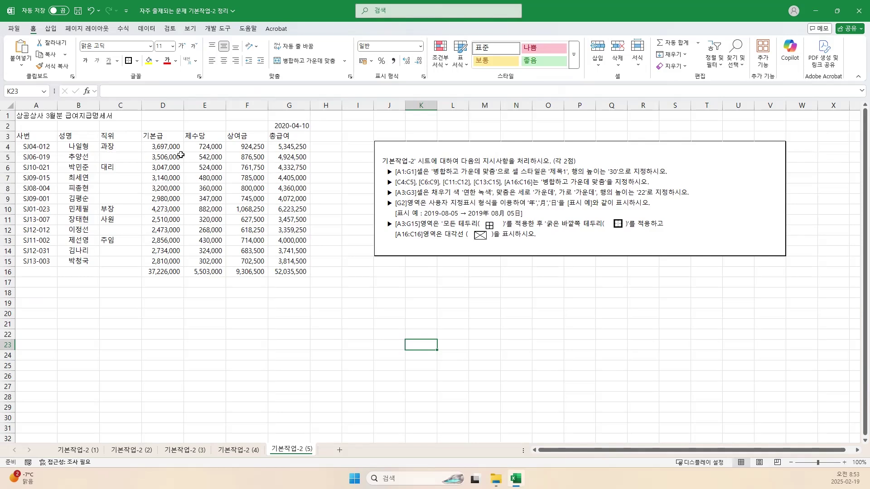
{"action": "left_click_drag", "start_coordinate": [31, 116], "coordinate": [282, 117]}
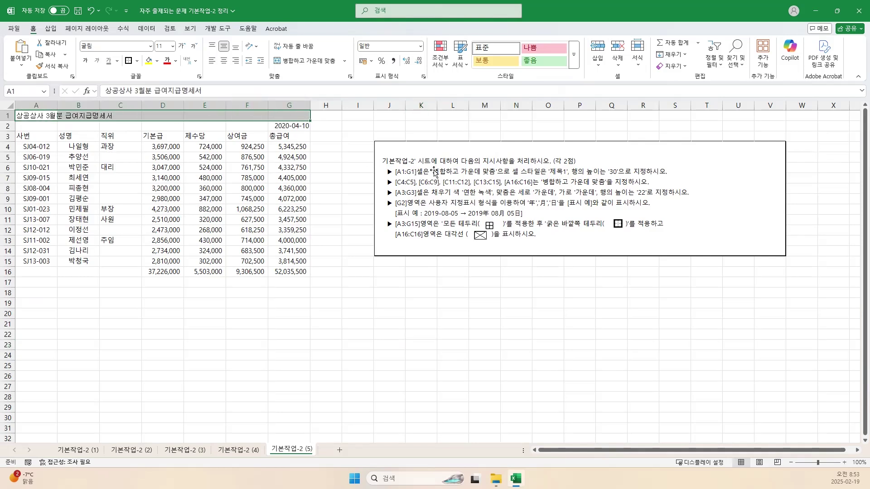
{"action": "left_click", "coordinate": [301, 60]}
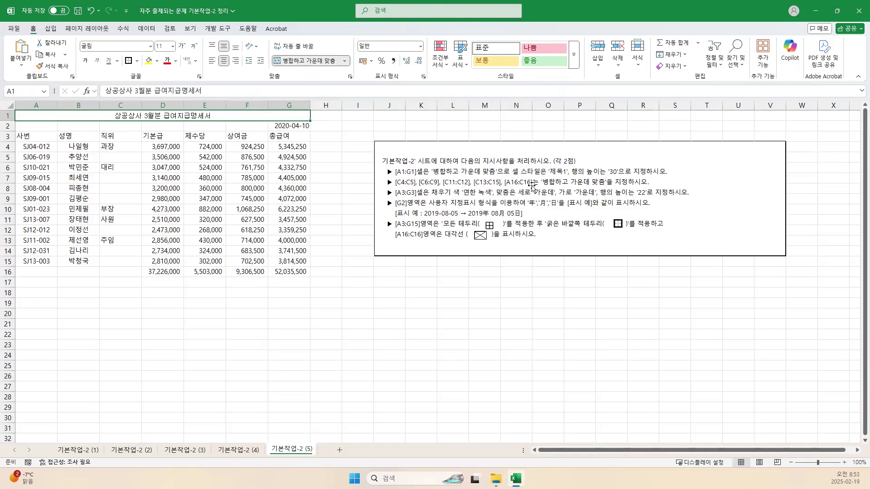
{"action": "left_click", "coordinate": [573, 55]}
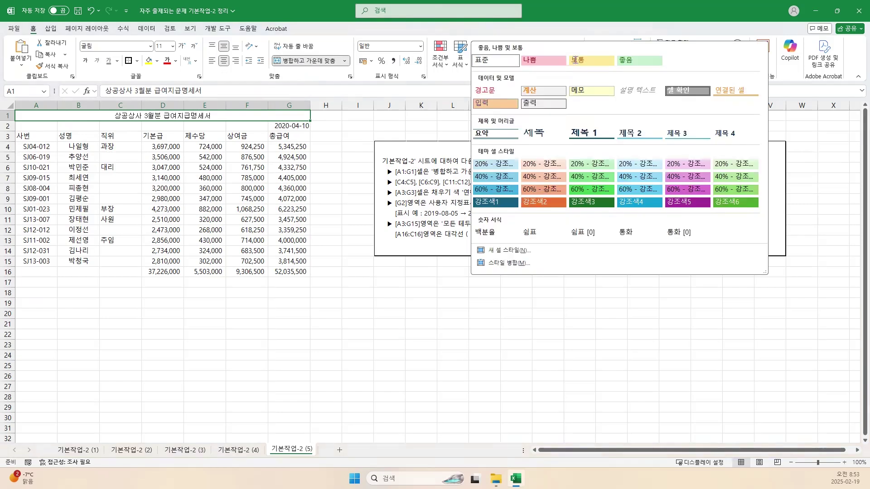
{"action": "left_click", "coordinate": [585, 133]}
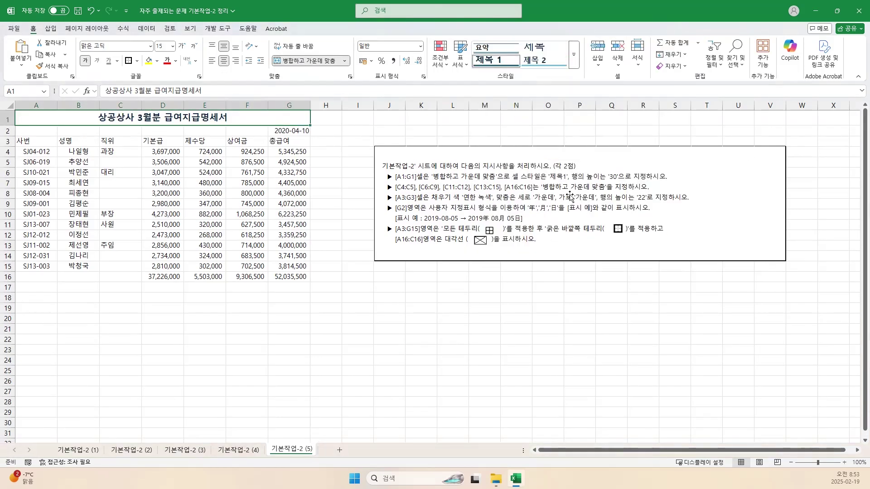
- Set the height of title row 1 to 30
{"action": "left_click", "coordinate": [7, 120]}
{"action": "right_click", "coordinate": [7, 120]}
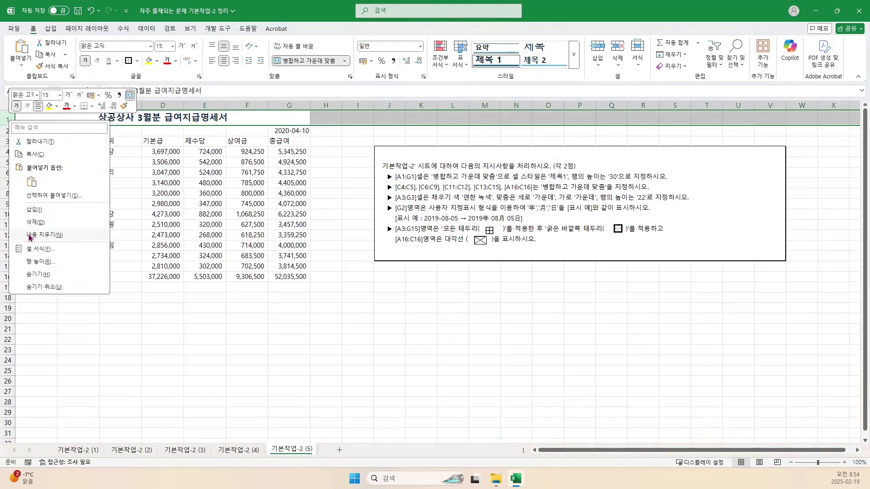
{"action": "left_click", "coordinate": [38, 262]}
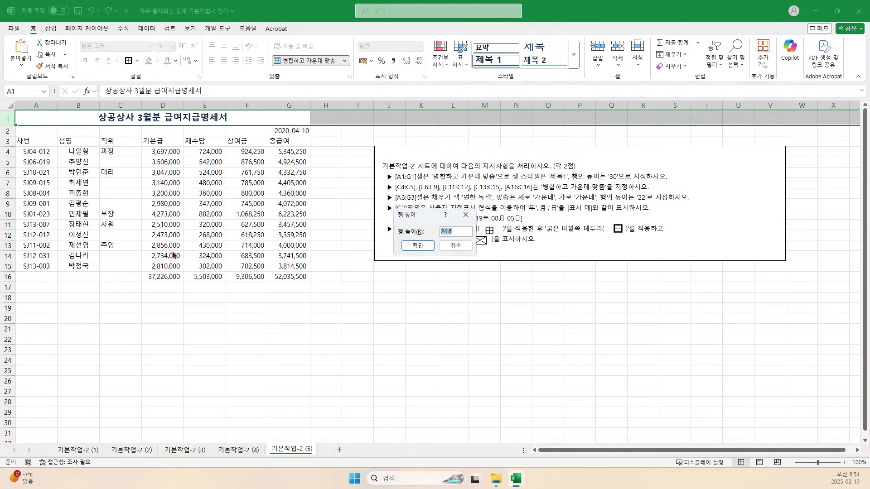
{"action": "type", "text": "30"}
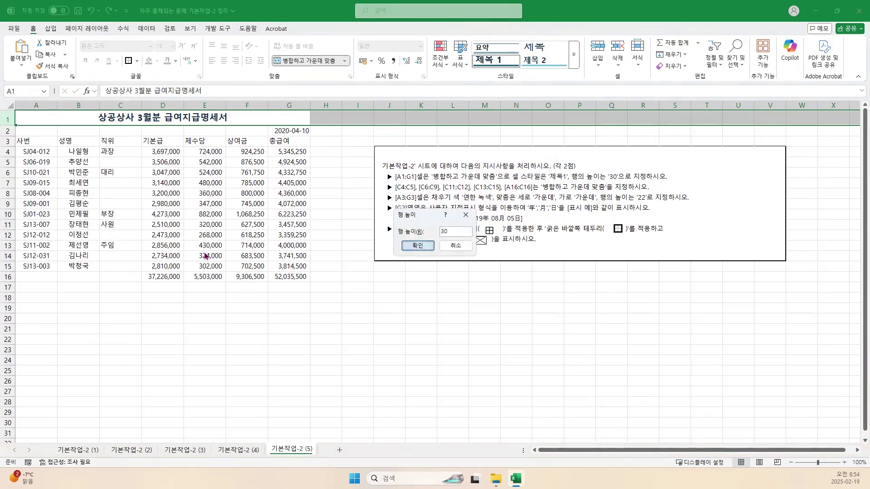
{"action": "key", "text": "Return"}
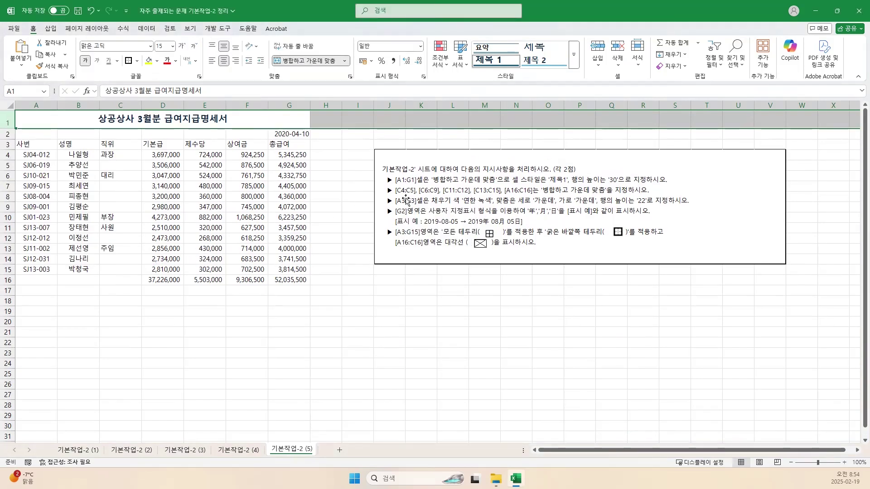
- Merge and center each of the ranges C4:C5, C6:C9, C11:C12, C13:C15 and A16:C16
{"action": "left_click_drag", "start_coordinate": [125, 160], "coordinate": [135, 238]}
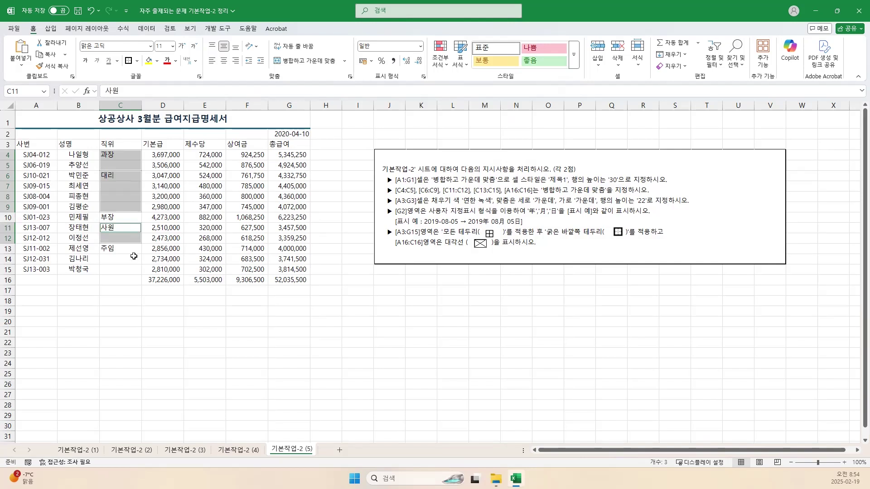
{"action": "left_click_drag", "start_coordinate": [133, 251], "coordinate": [132, 268], "text": "ctrl"}
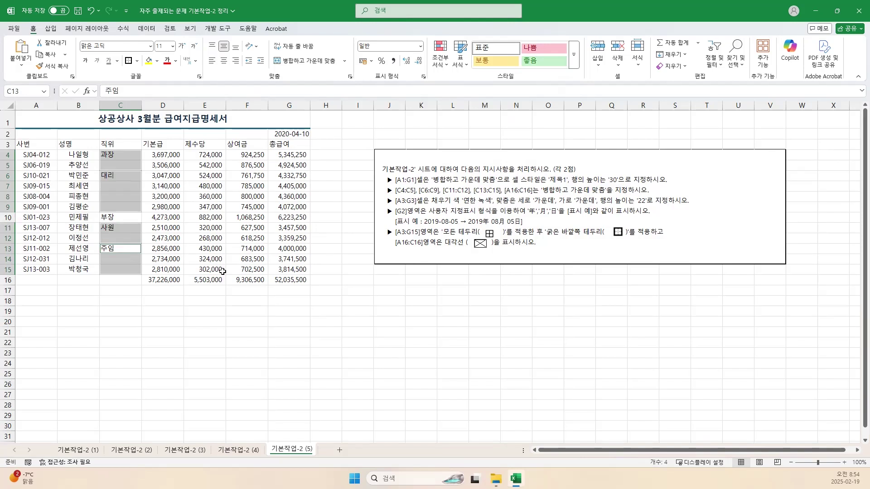
{"action": "left_click", "coordinate": [28, 279], "text": "ctrl"}
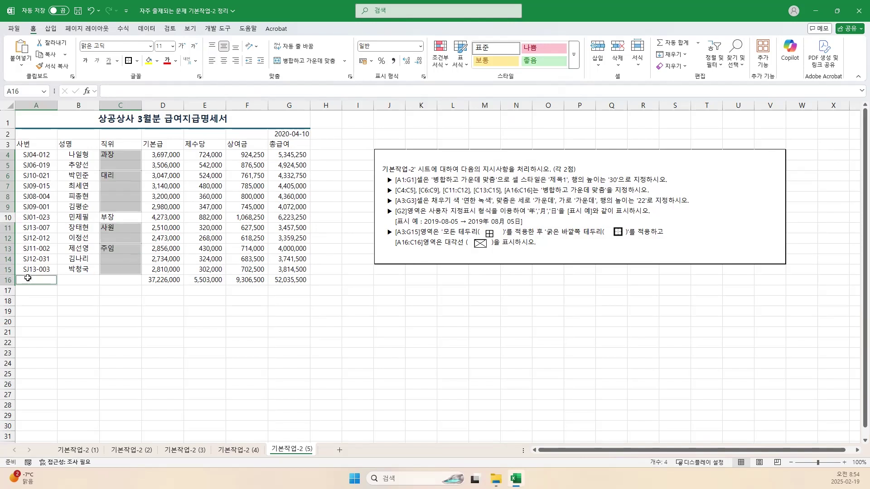
{"action": "left_click_drag", "start_coordinate": [27, 278], "coordinate": [113, 283]}
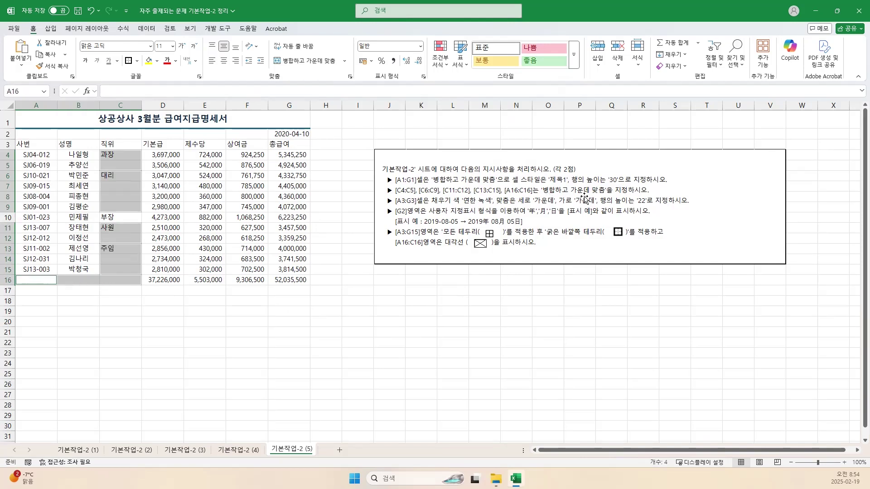
{"action": "left_click", "coordinate": [296, 62]}
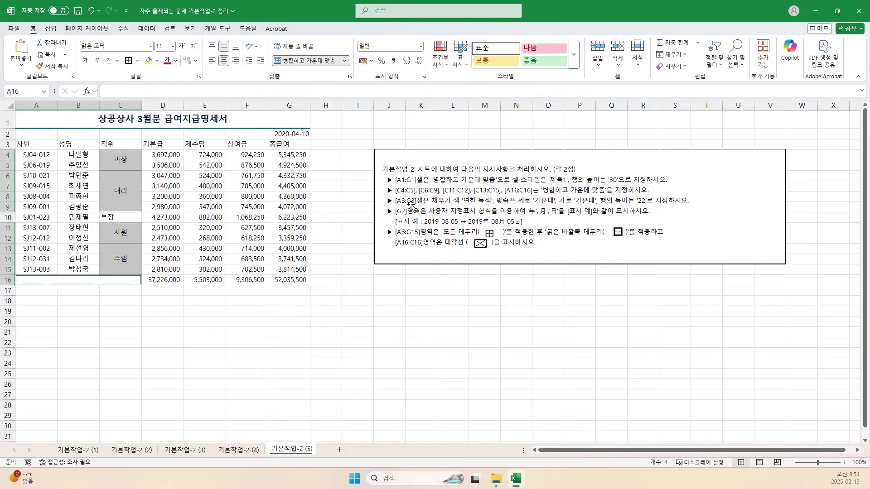
- Fill the header cells A3:G3 with the standard color 연한 녹색 and center them vertically and horizontally
{"action": "left_click_drag", "start_coordinate": [35, 145], "coordinate": [275, 145]}
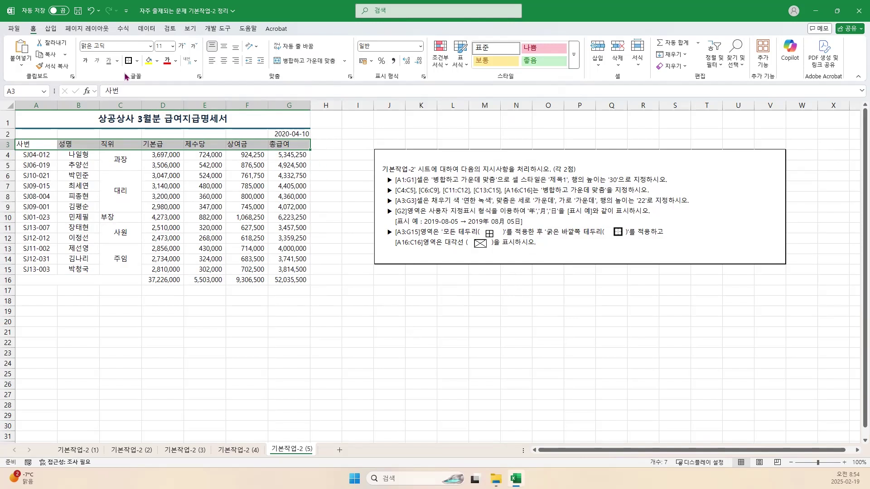
{"action": "left_click", "coordinate": [157, 62]}
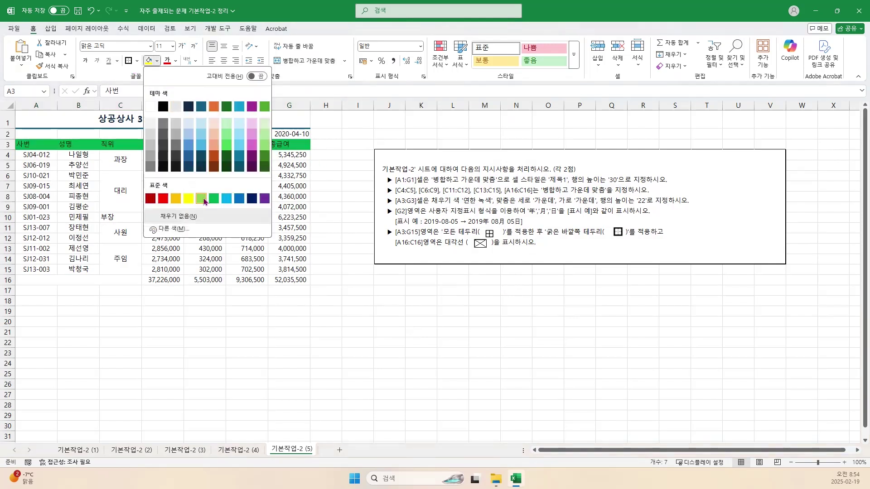
{"action": "left_click", "coordinate": [201, 198]}
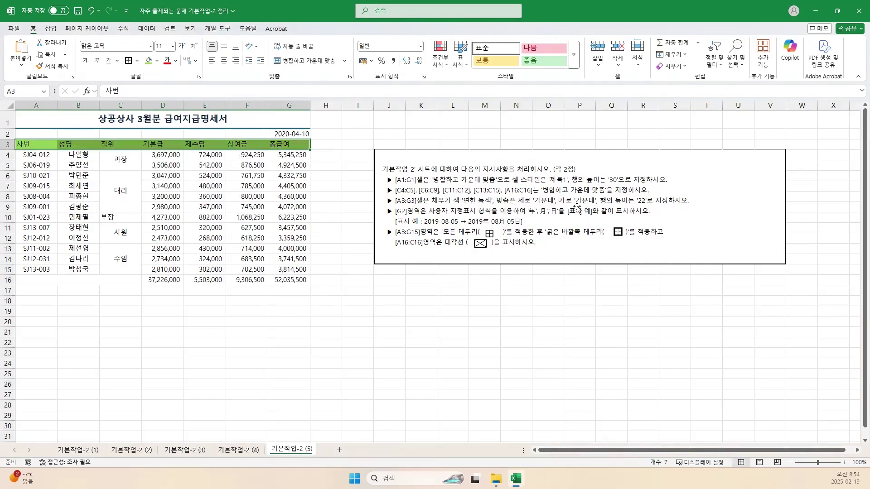
{"action": "left_click", "coordinate": [225, 47]}
{"action": "left_click", "coordinate": [223, 61]}
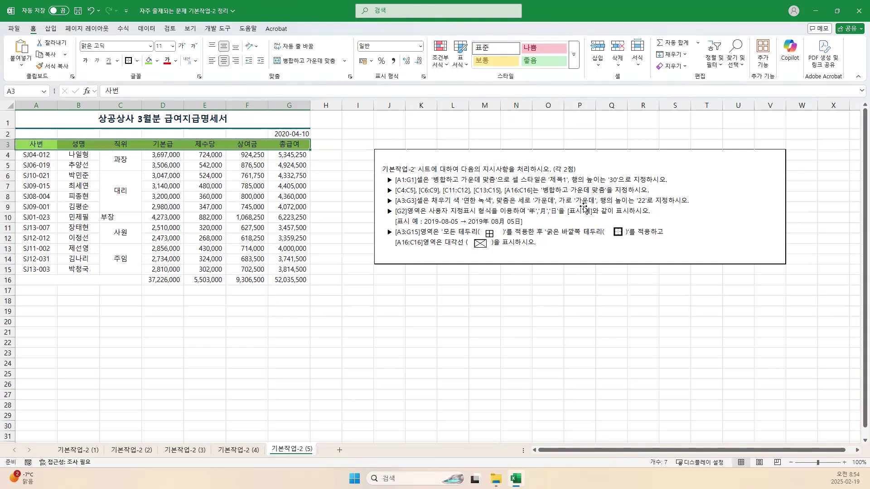
- Set the height of header row 3 to 22
{"action": "right_click", "coordinate": [7, 145]}
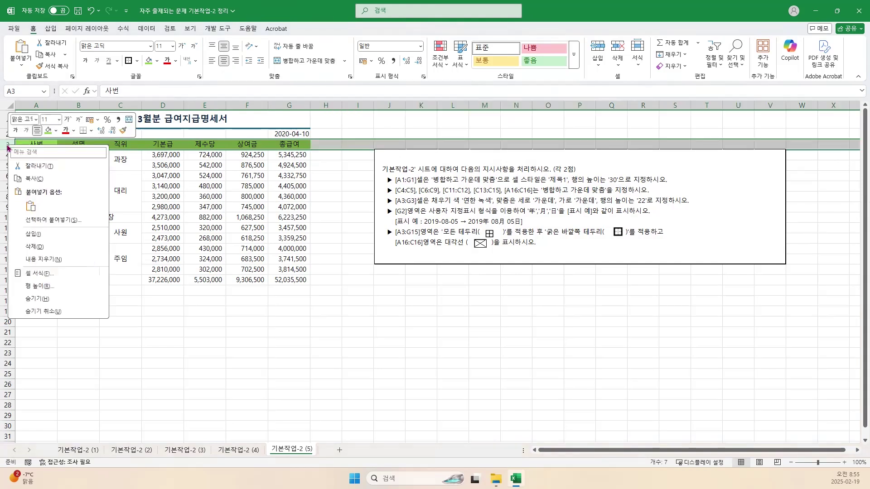
{"action": "left_click", "coordinate": [47, 286]}
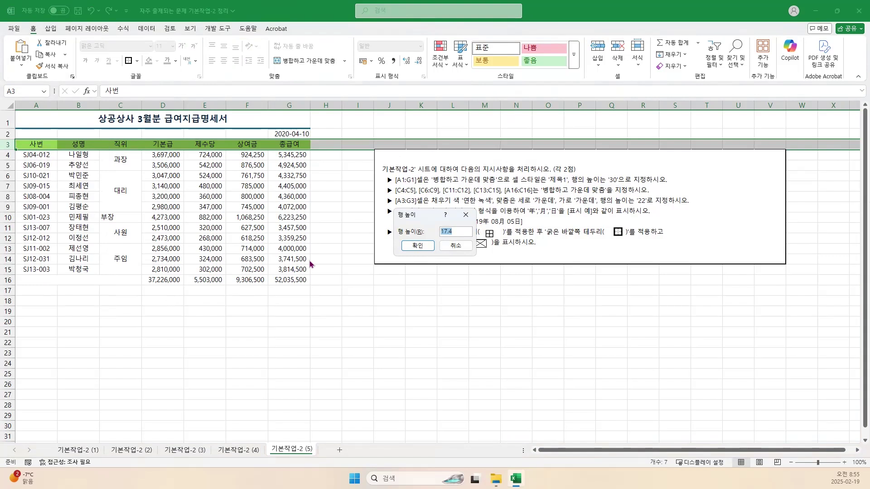
{"action": "type", "text": "22"}
{"action": "key", "text": "Return"}
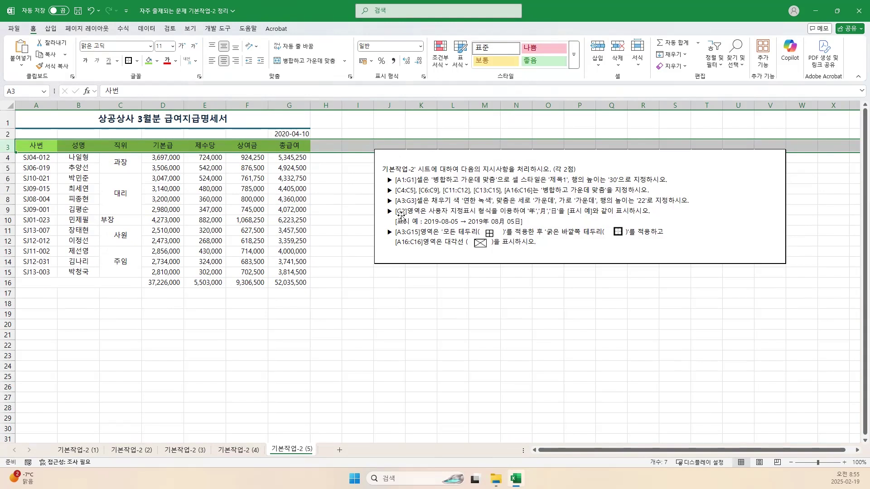
- Apply the custom date format yyyy年 mm月 dd日 to G2 and auto-fit the width of column G
{"action": "left_click", "coordinate": [295, 134]}
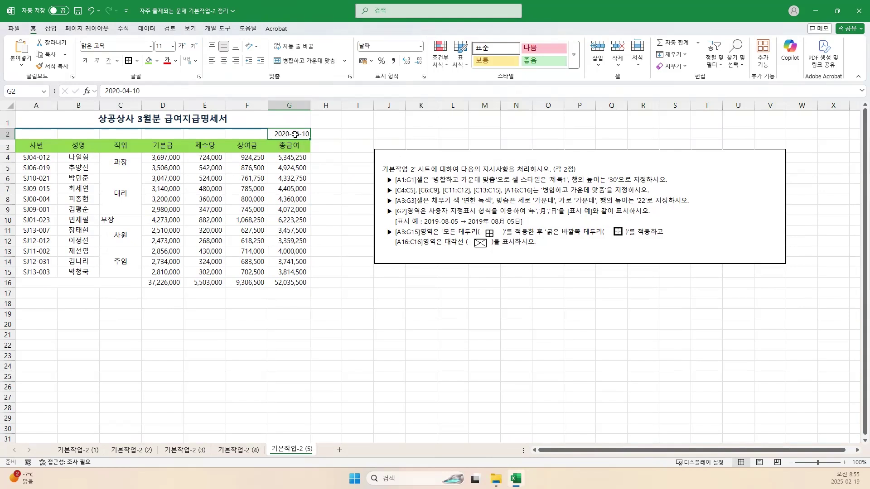
{"action": "left_click", "coordinate": [425, 79]}
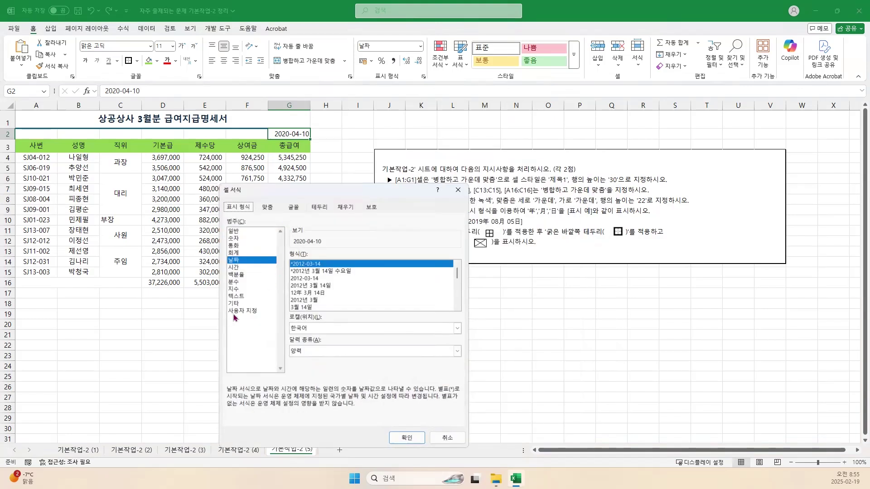
{"action": "left_click", "coordinate": [235, 315]}
{"action": "left_click_drag", "start_coordinate": [323, 264], "coordinate": [238, 258]}
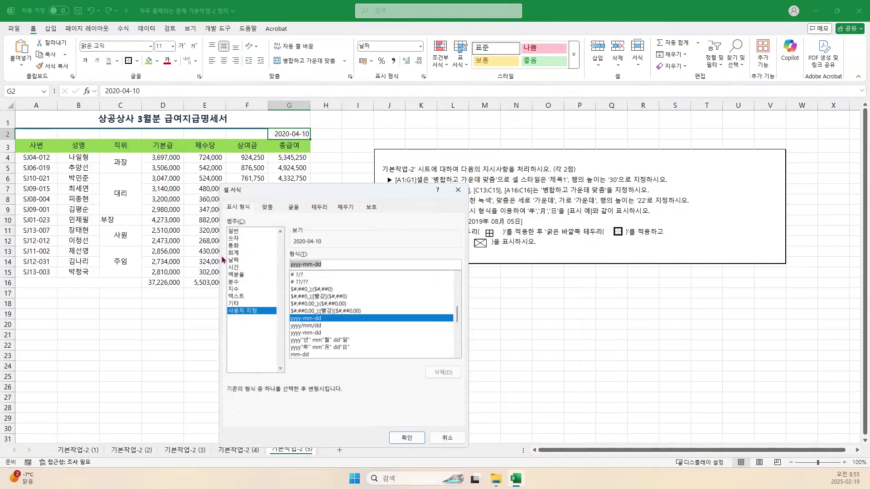
{"action": "type", "text": "yyyy년"}
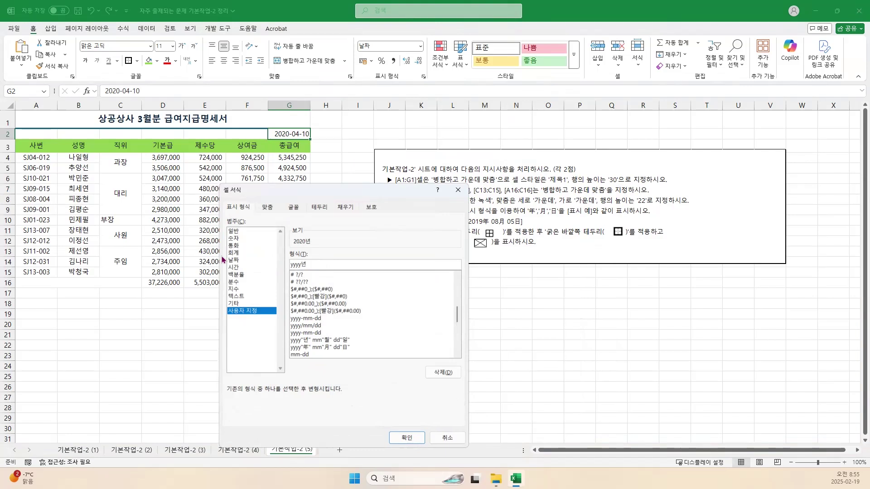
{"action": "key", "text": "Hangul_Hanja"}
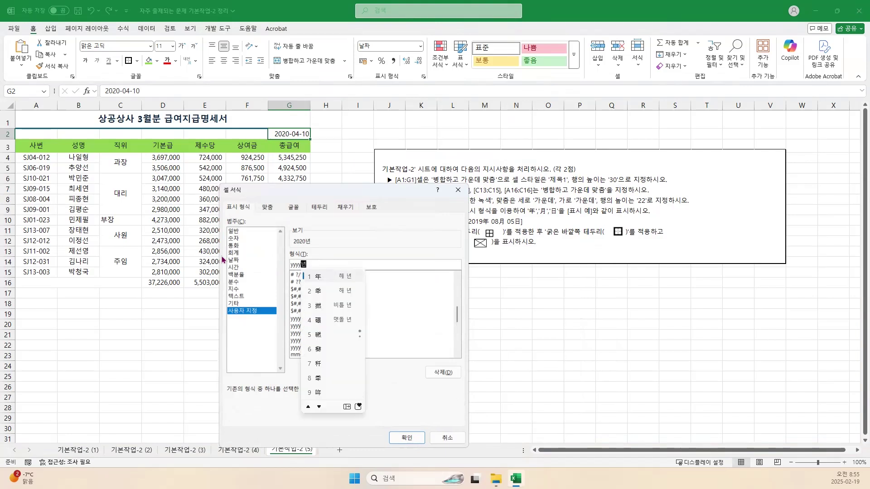
{"action": "left_click", "coordinate": [331, 278]}
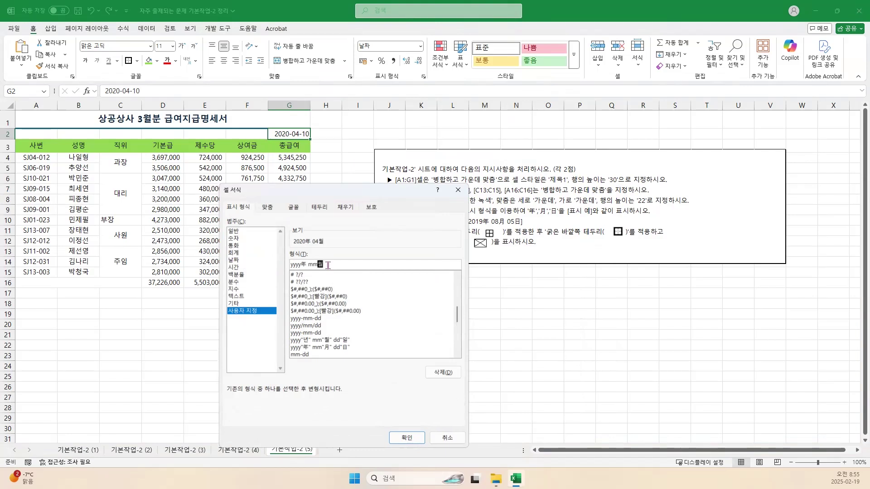
{"action": "key", "text": "Hangul_Hanja"}
{"action": "left_click", "coordinate": [337, 281]}
{"action": "type", "text": "이"}
{"action": "key", "text": "Hangul_Hanja"}
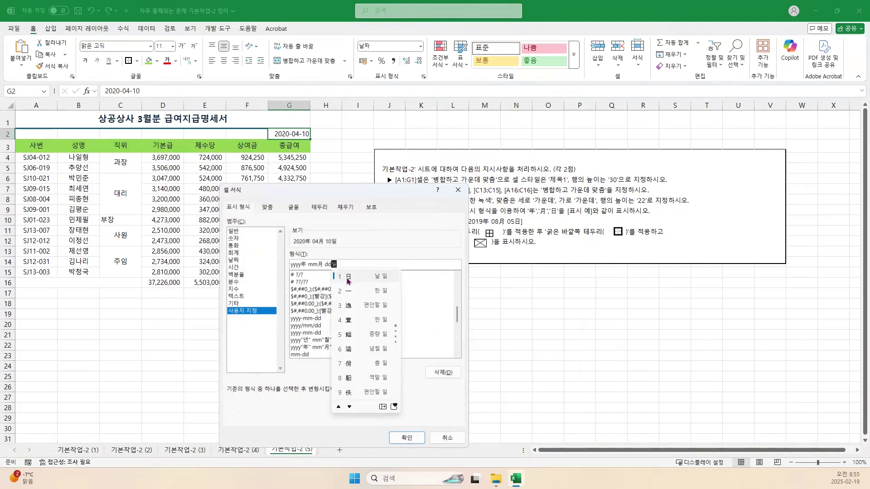
{"action": "left_click", "coordinate": [347, 280]}
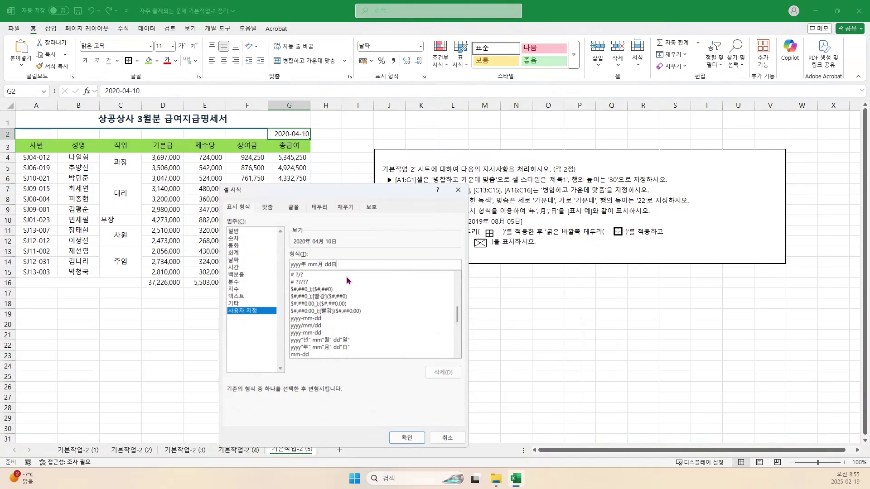
{"action": "left_click", "coordinate": [406, 437]}
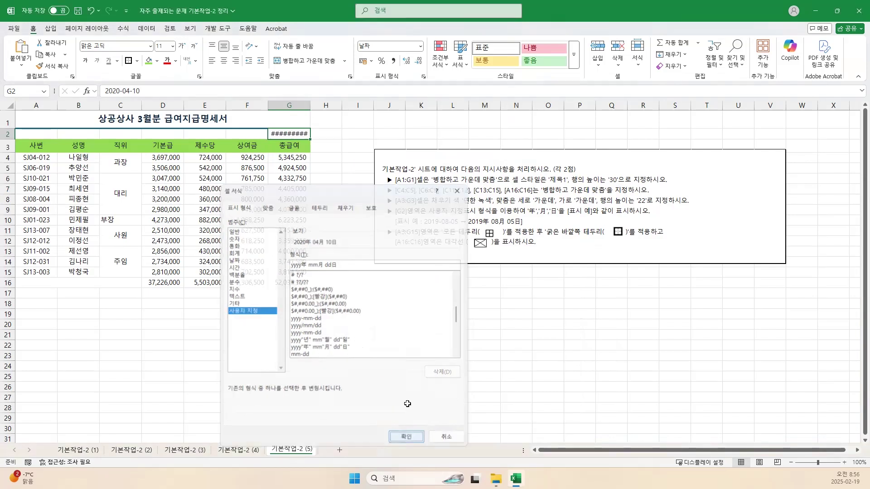
{"action": "double_click", "coordinate": [310, 102]}
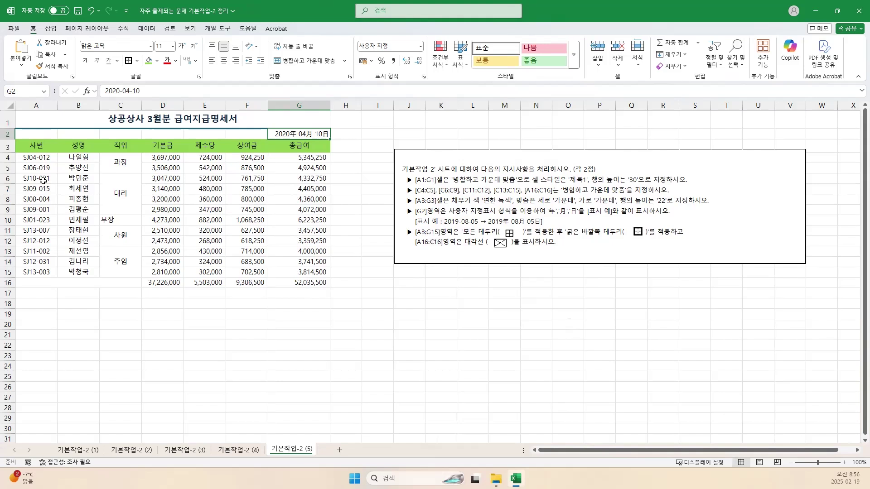
- Apply all borders and then thick outside borders to the payroll table A3:G16
{"action": "left_click_drag", "start_coordinate": [33, 148], "coordinate": [326, 285]}
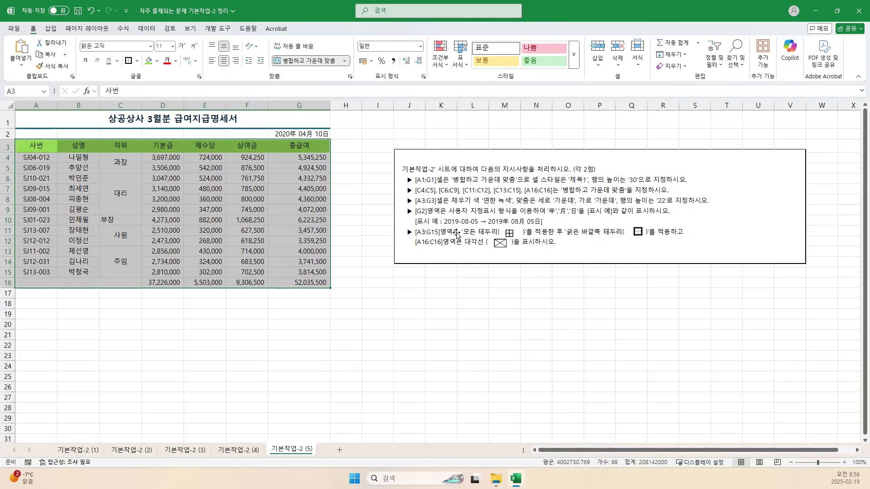
{"action": "left_click", "coordinate": [136, 60]}
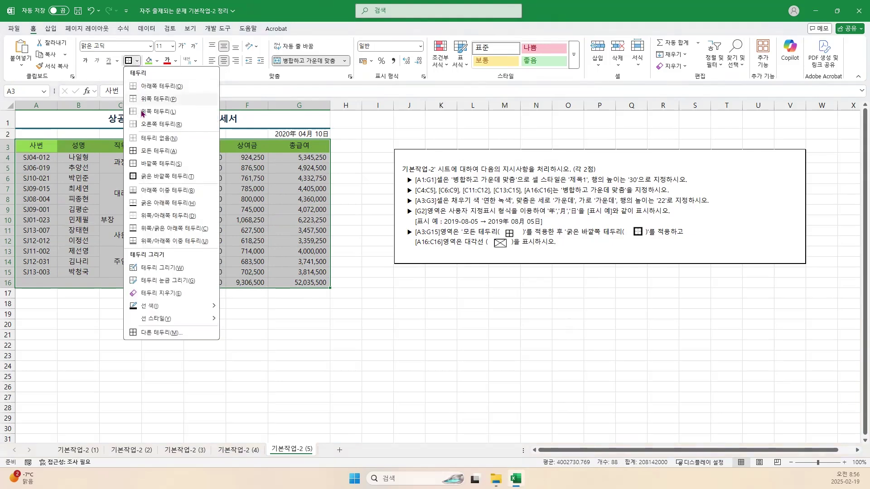
{"action": "left_click", "coordinate": [154, 151]}
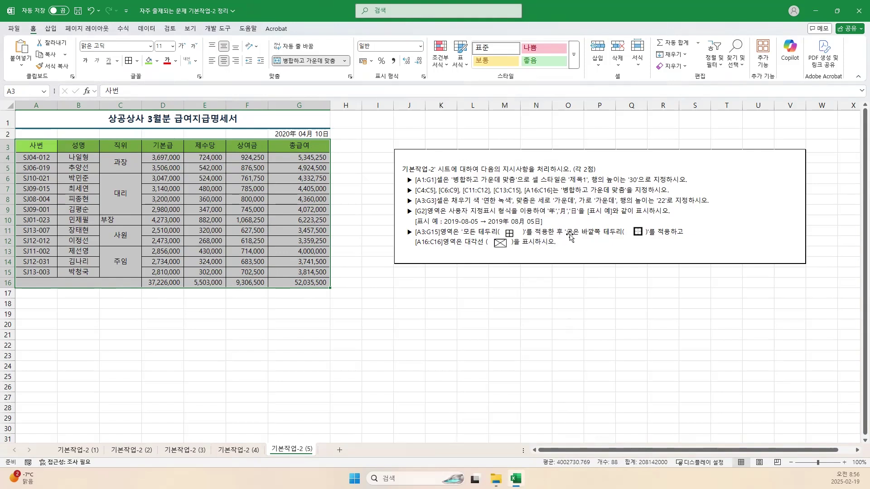
{"action": "left_click", "coordinate": [137, 60]}
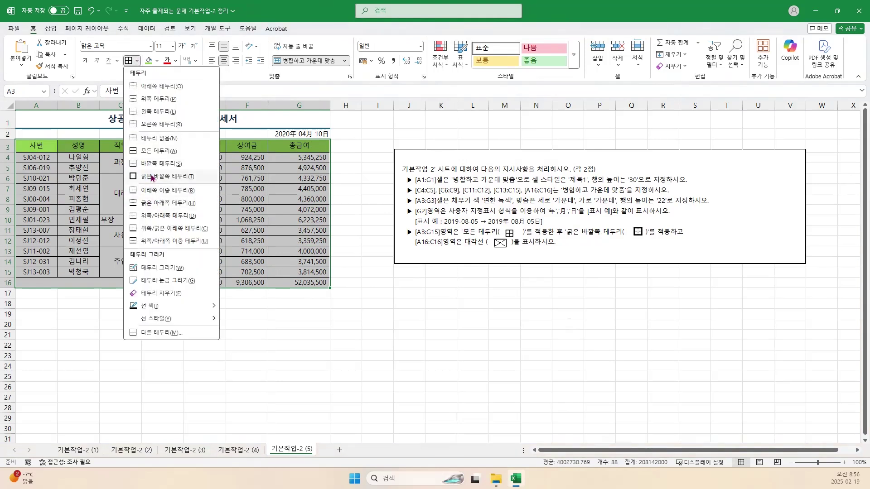
{"action": "left_click", "coordinate": [152, 178]}
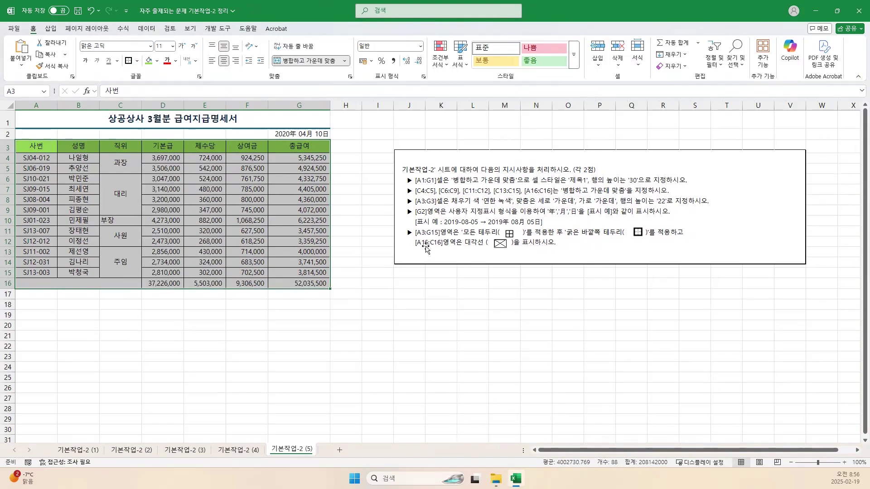
- Open the border settings for the merged cell A16:C16 and add both diagonal lines
{"action": "left_click", "coordinate": [26, 282]}
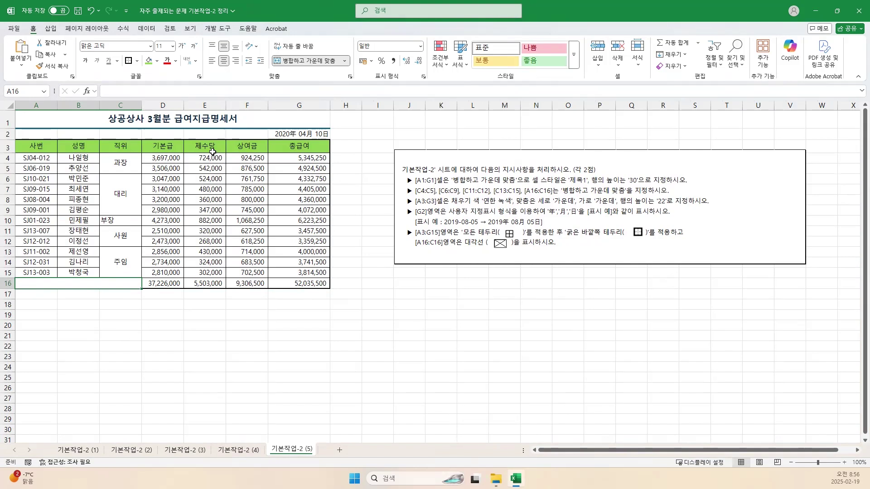
{"action": "left_click", "coordinate": [138, 61]}
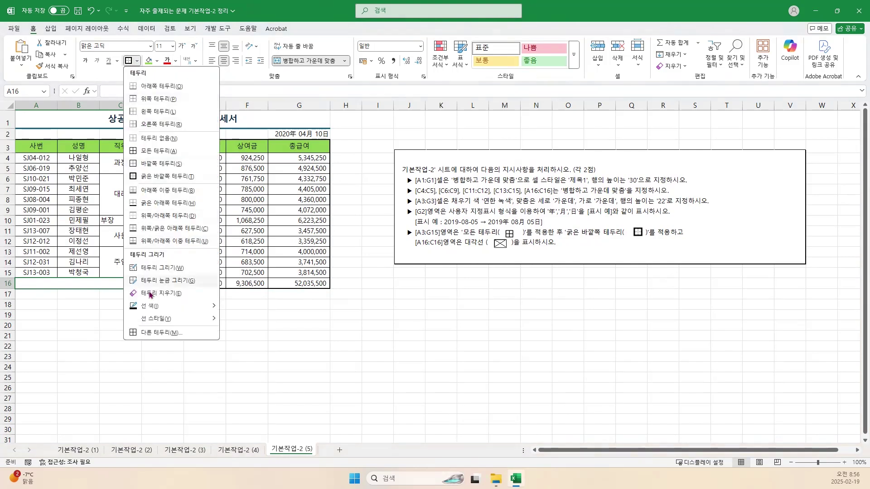
{"action": "left_click", "coordinate": [154, 333]}
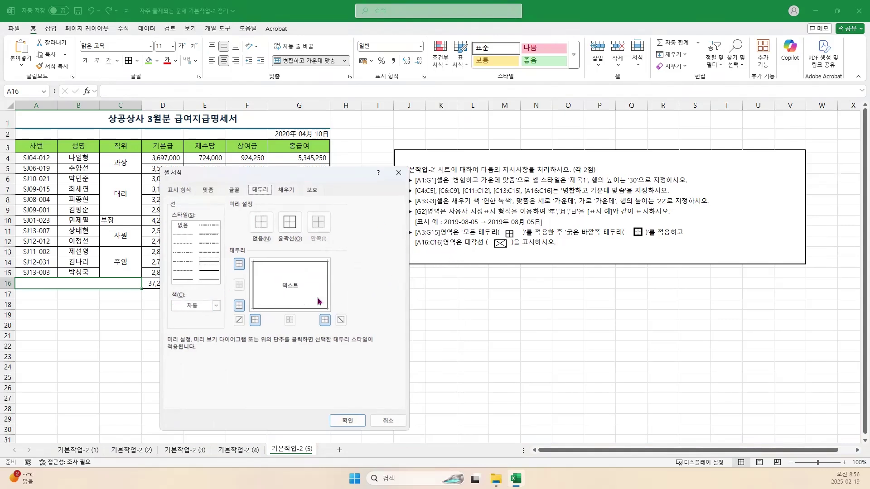
{"action": "left_click", "coordinate": [239, 321]}
{"action": "left_click", "coordinate": [341, 320]}
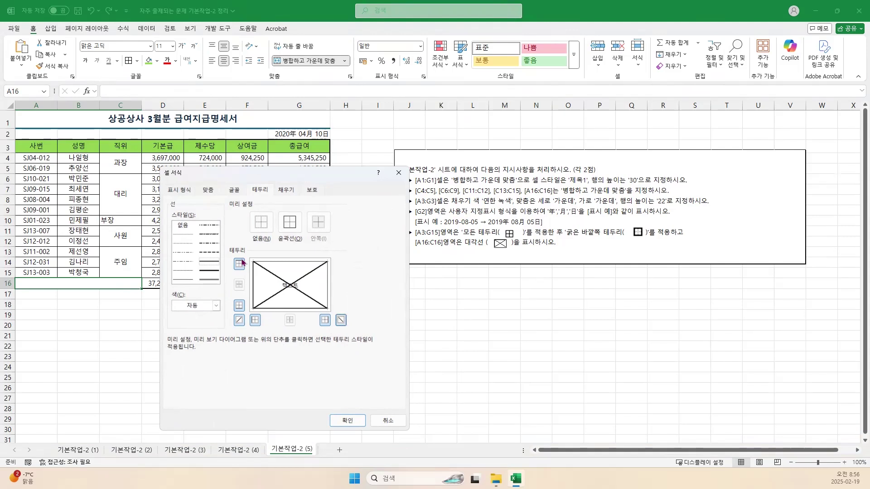
- Change both diagonals of A16:C16 to a thin purple line and apply the border settings
{"action": "left_click", "coordinate": [186, 272]}
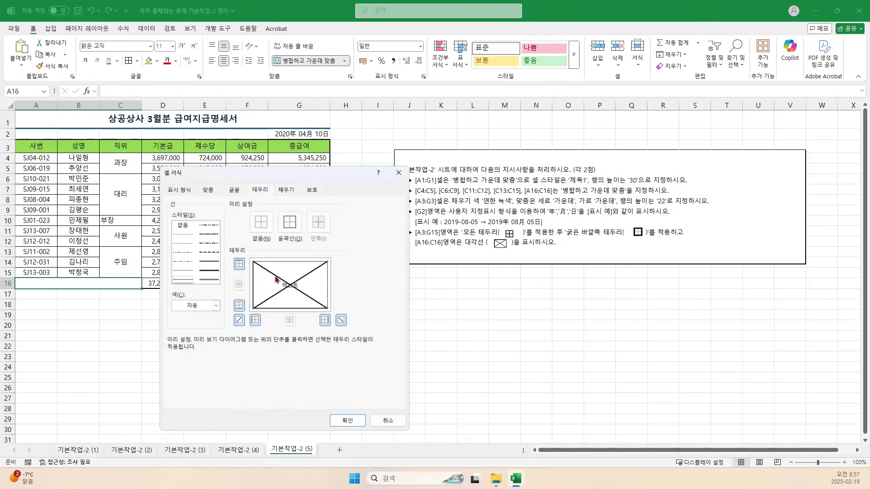
{"action": "left_click", "coordinate": [238, 321]}
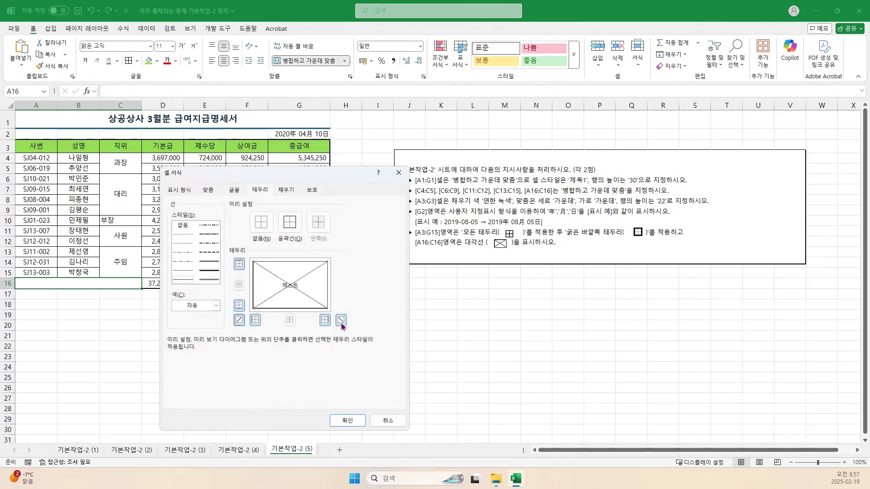
{"action": "left_click", "coordinate": [217, 306]}
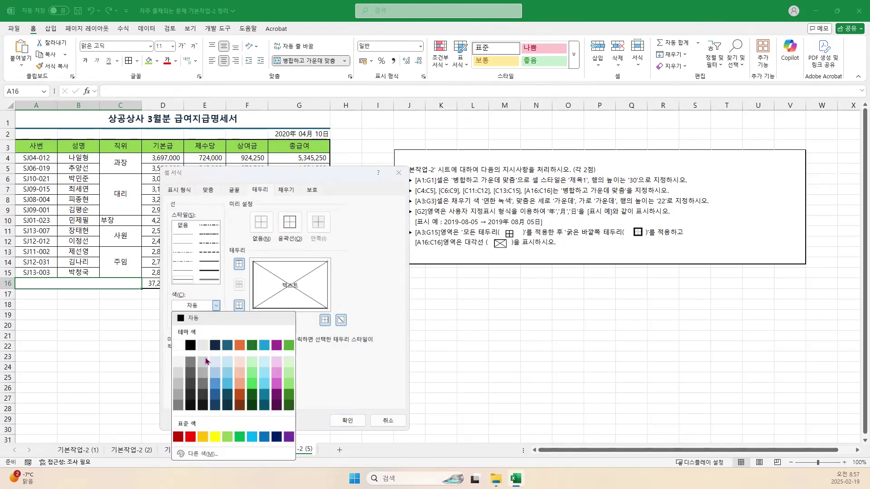
{"action": "left_click", "coordinate": [276, 346]}
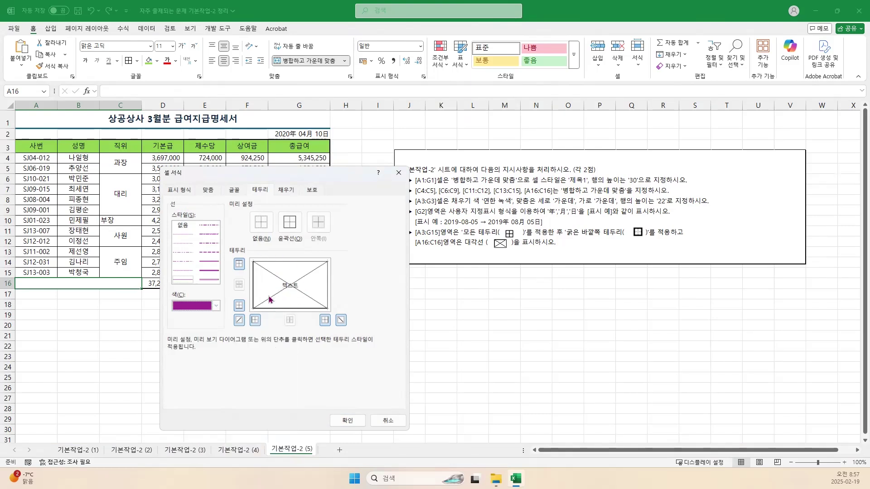
{"action": "left_click", "coordinate": [239, 322]}
{"action": "left_click", "coordinate": [347, 421]}
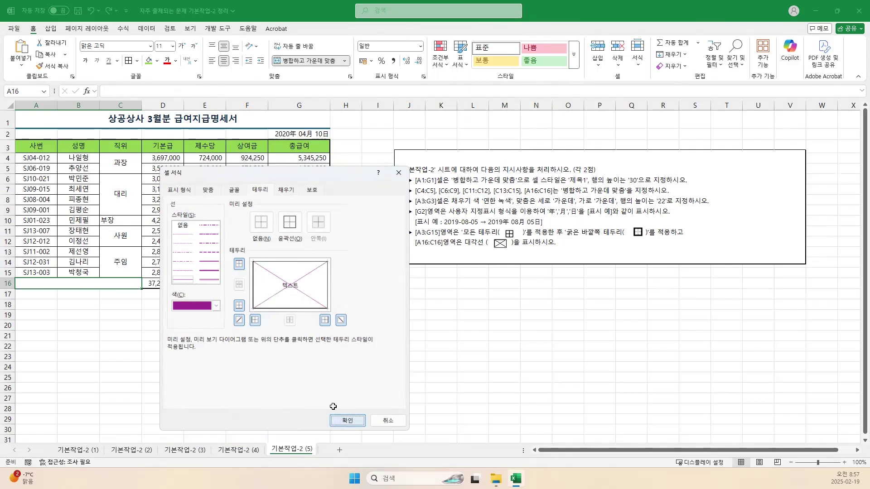
{"action": "left_click", "coordinate": [253, 334]}
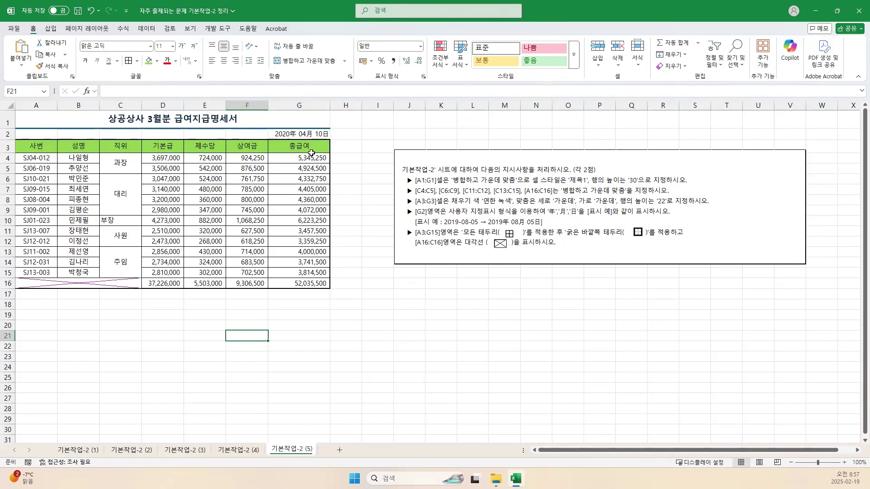
{"action": "left_click", "coordinate": [304, 221]}
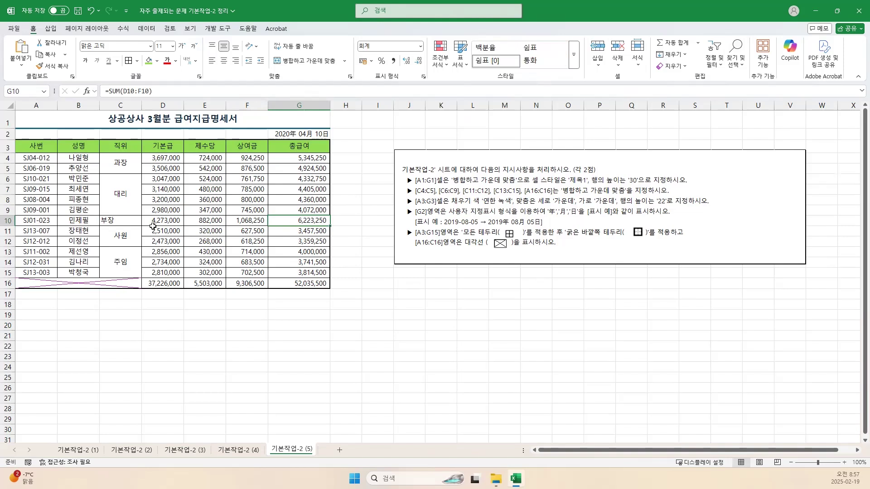
{"action": "left_click", "coordinate": [133, 222]}
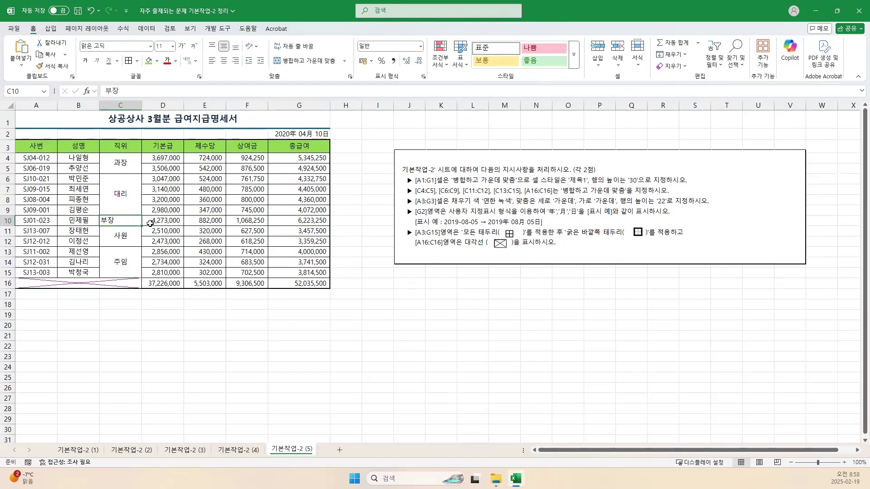
{"action": "left_click", "coordinate": [316, 221]}
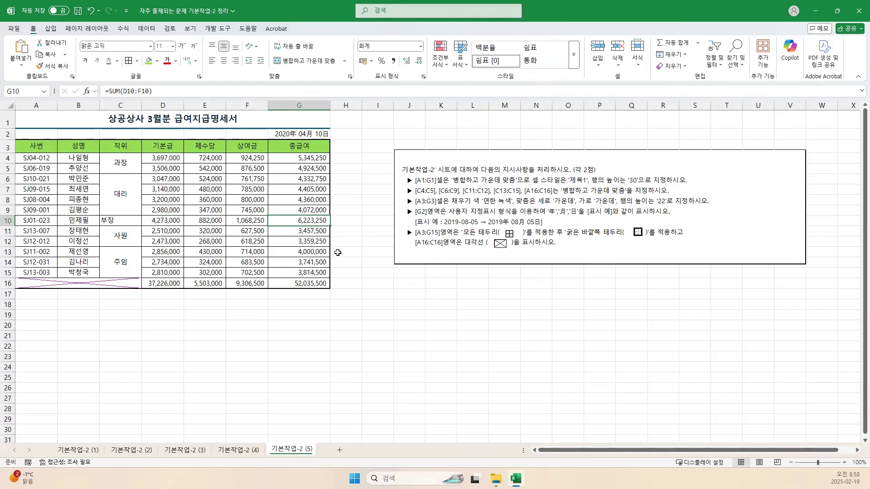
{"action": "right_click", "coordinate": [323, 221]}
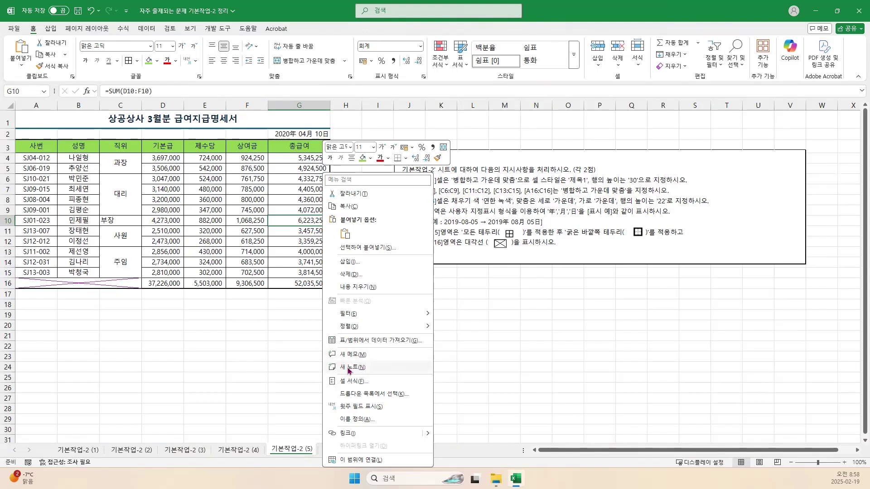
{"action": "left_click", "coordinate": [350, 355]}
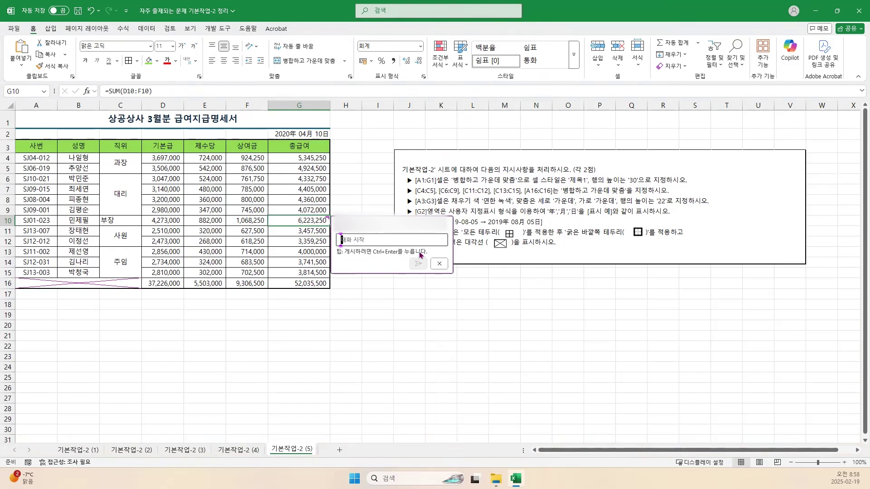
{"action": "left_click", "coordinate": [439, 264]}
- Insert a note on cell G10, replacing its default text with 최대 총급여
{"action": "right_click", "coordinate": [325, 223]}
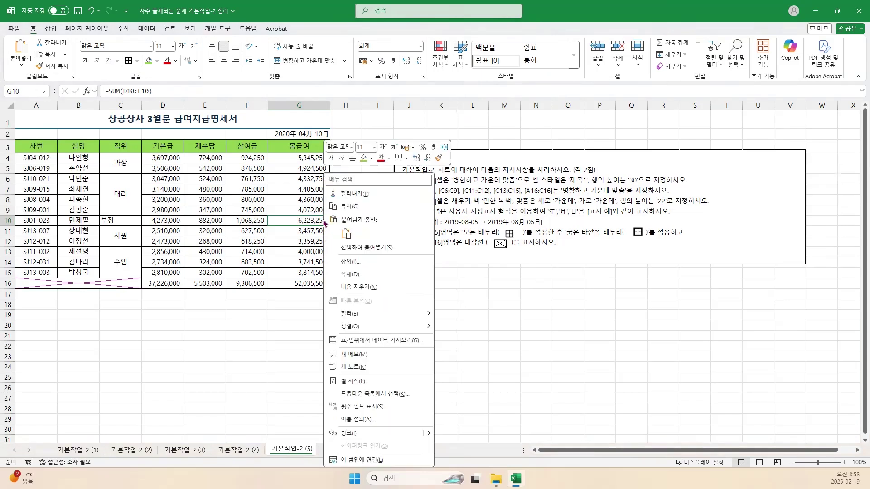
{"action": "left_click", "coordinate": [352, 368]}
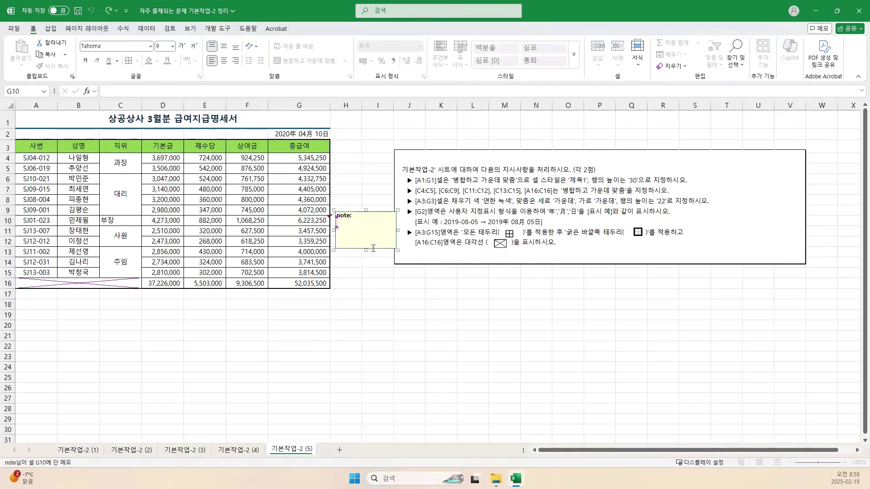
{"action": "key", "text": "BackSpace"}
{"action": "key", "text": "BackSpace"}
{"action": "key", "text": "BackSpace"}
{"action": "key", "text": "BackSpace"}
{"action": "key", "text": "BackSpace"}
{"action": "key", "text": "BackSpace"}
{"action": "type", "text": "ㅈㅚ대 총"}
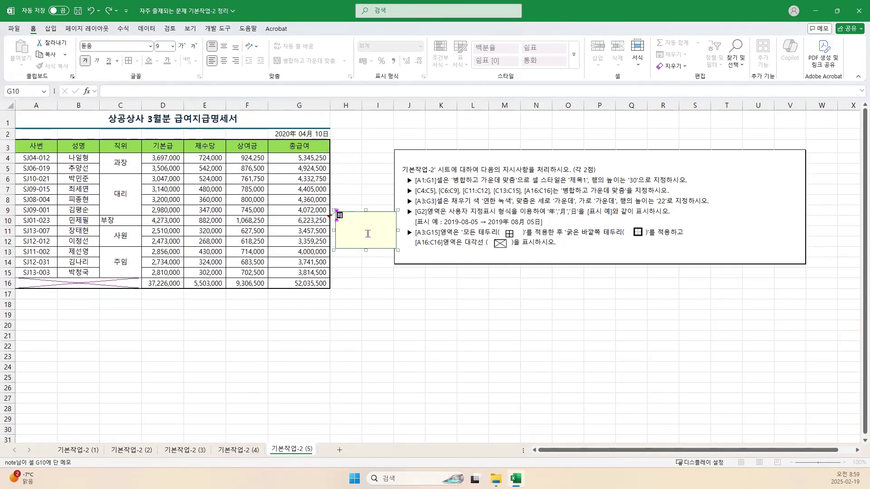
{"action": "type", "text": "급"}
{"action": "type", "text": "ㅇ"}
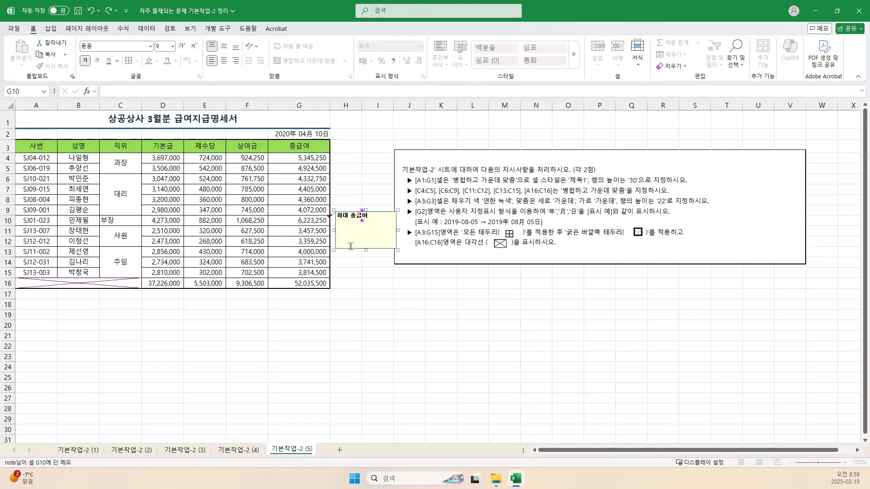
{"action": "left_click", "coordinate": [355, 262]}
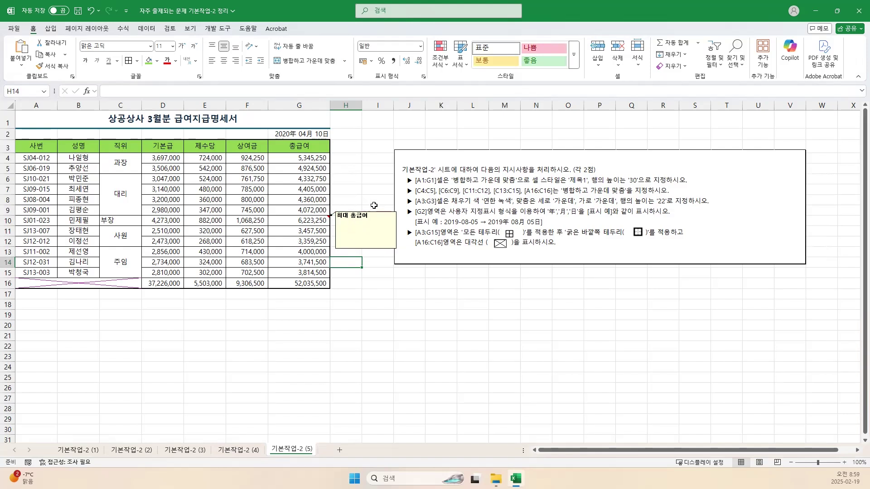
{"action": "left_click", "coordinate": [322, 221]}
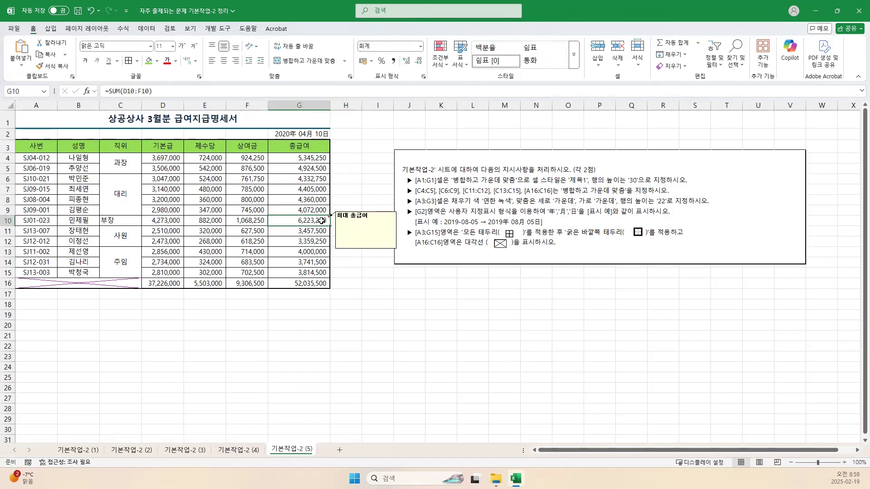
{"action": "right_click", "coordinate": [322, 220]}
{"action": "key", "text": "Escape"}
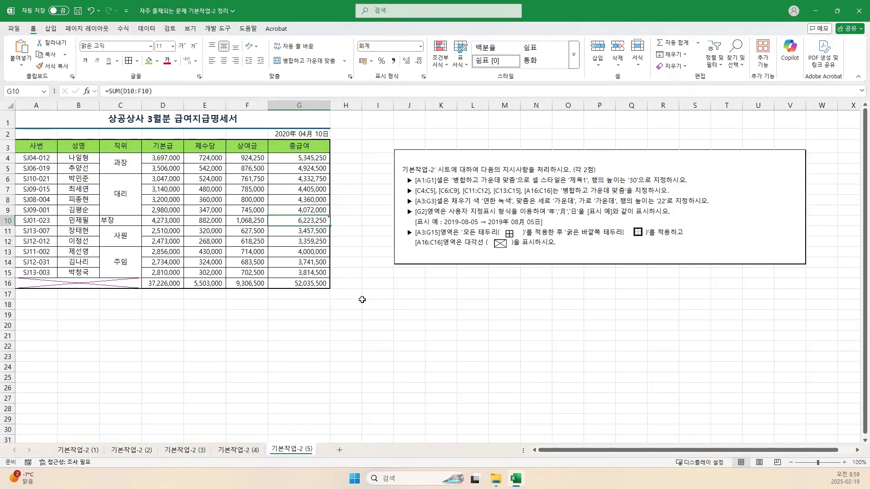
{"action": "left_click", "coordinate": [363, 302]}
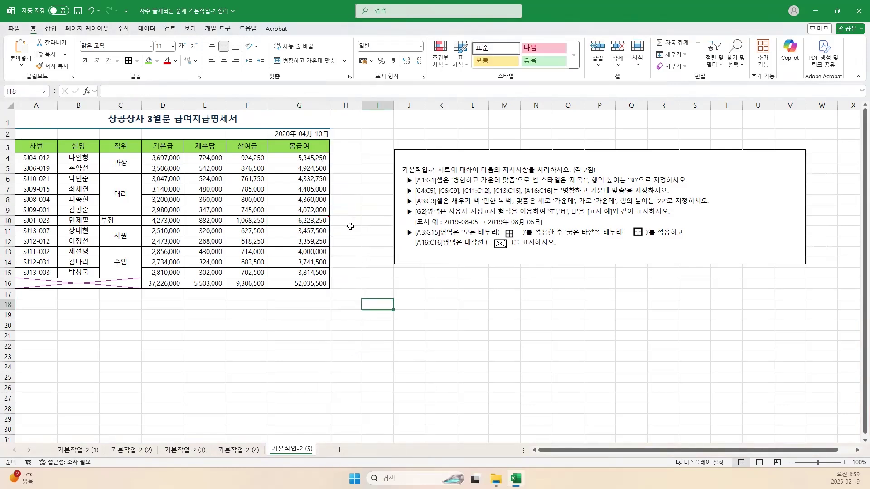
- Set the note on cell G10 to stay always displayed
{"action": "mouse_move", "coordinate": [325, 221]}
{"action": "left_click", "coordinate": [325, 219]}
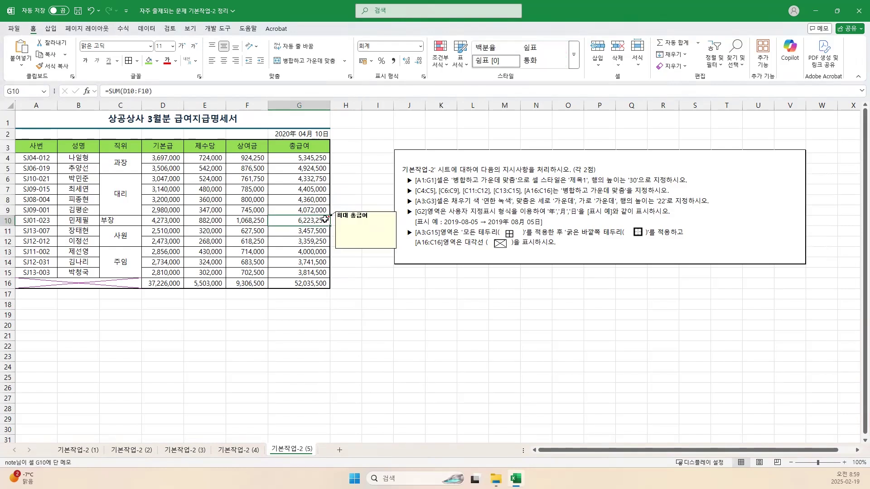
{"action": "right_click", "coordinate": [325, 220]}
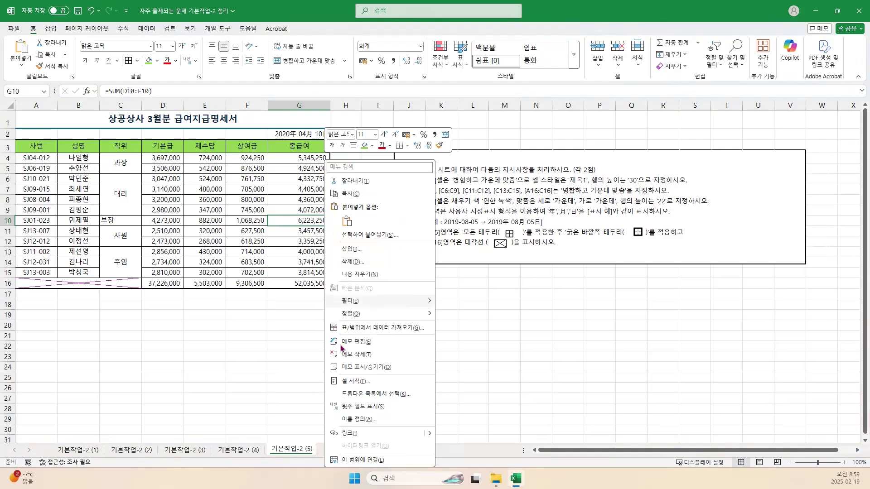
{"action": "left_click", "coordinate": [355, 368]}
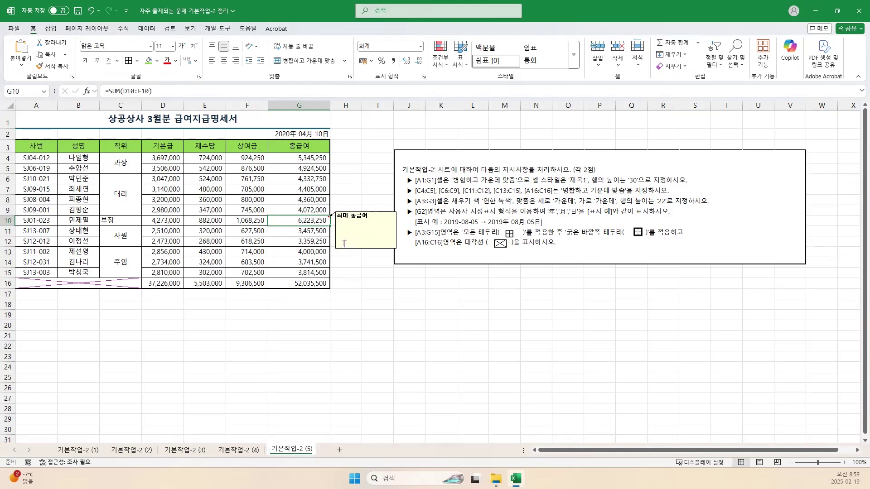
{"action": "left_click", "coordinate": [316, 233]}
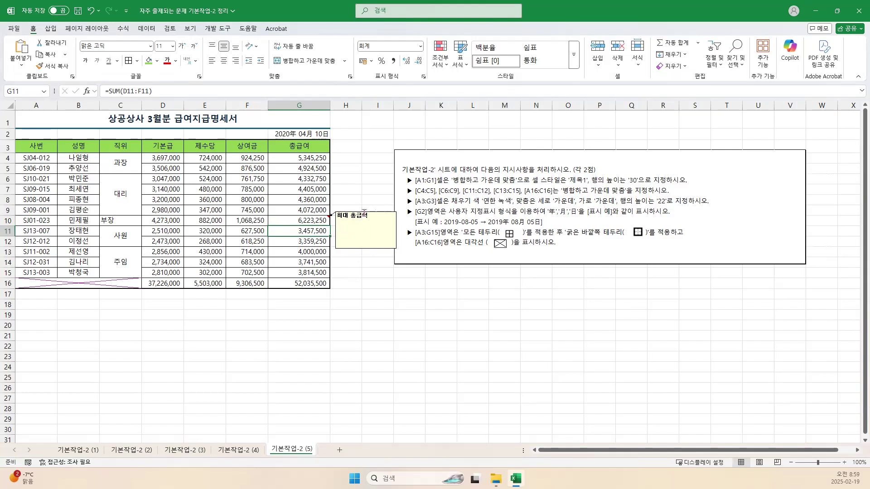
{"action": "type", "text": "여"}
{"action": "left_click", "coordinate": [370, 223]}
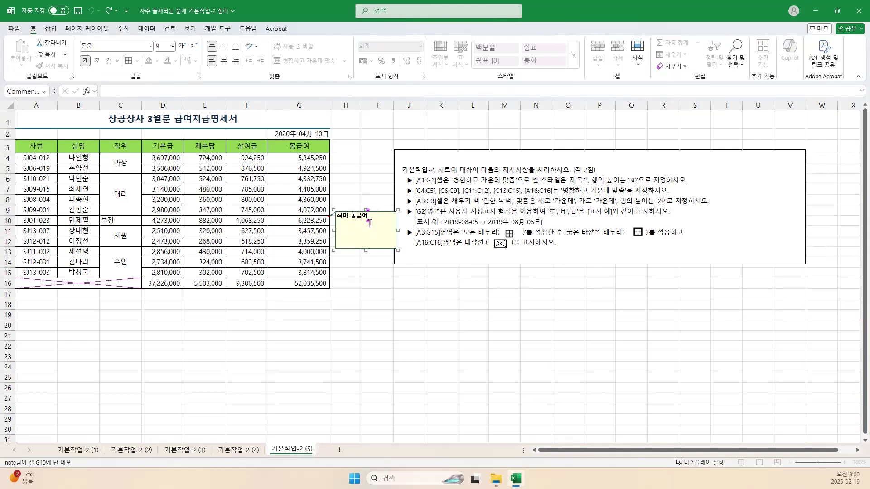
{"action": "right_click", "coordinate": [369, 225]}
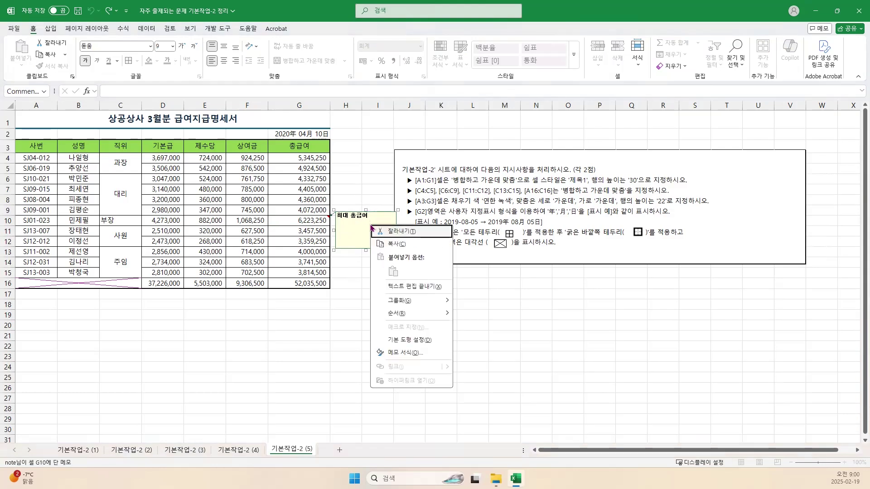
{"action": "left_click", "coordinate": [394, 348]}
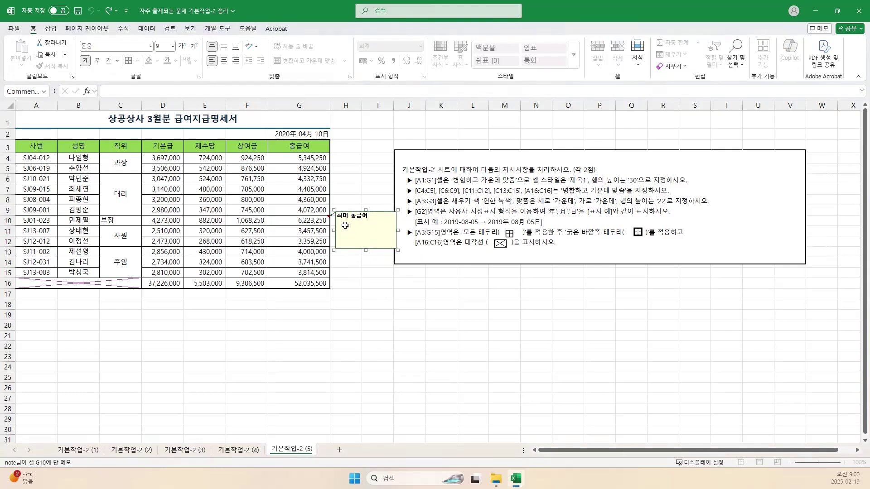
{"action": "left_click_drag", "start_coordinate": [329, 192], "coordinate": [557, 200]}
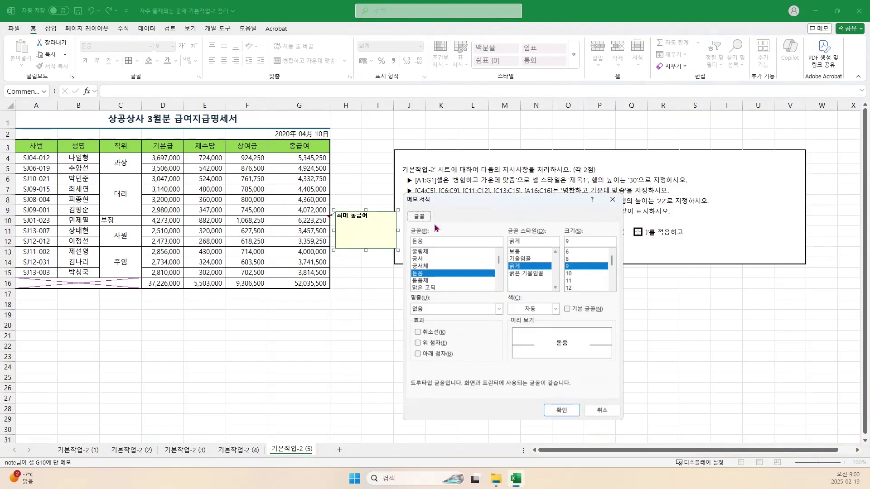
{"action": "left_click", "coordinate": [597, 414]}
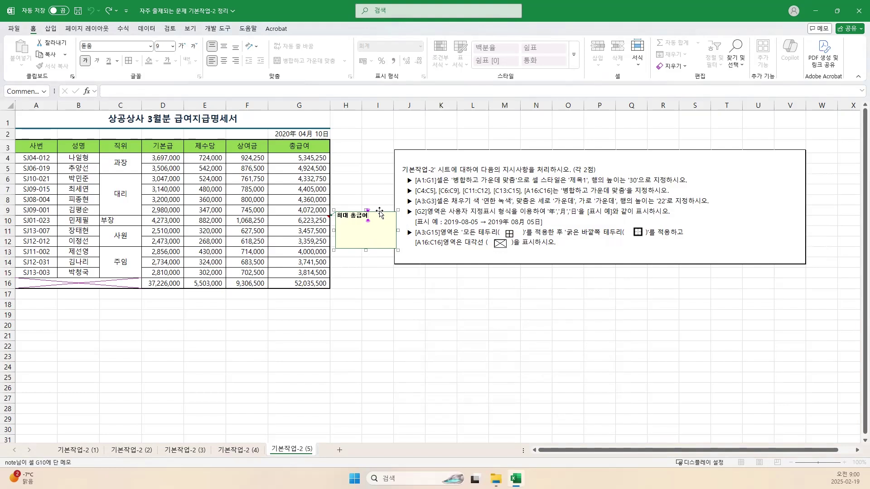
- Open the full format settings for the note on G10 and turn on automatic size (자동 크기) for its alignment
{"action": "right_click", "coordinate": [379, 211]}
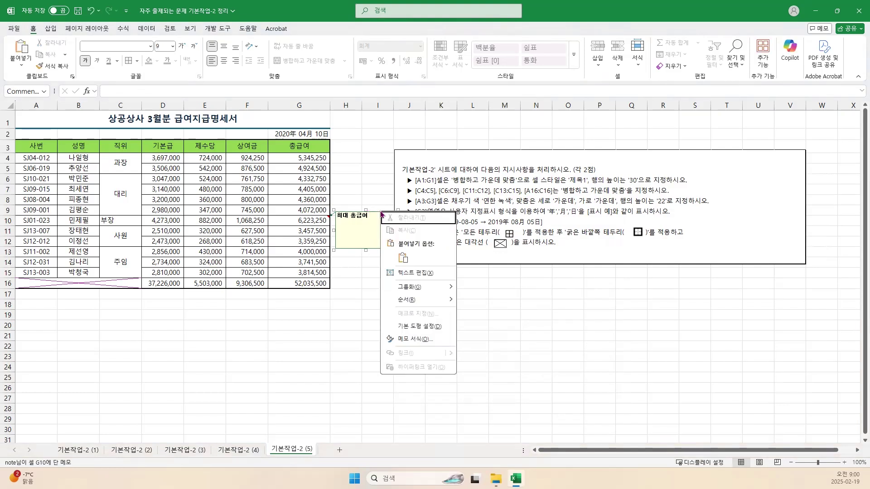
{"action": "left_click", "coordinate": [402, 339]}
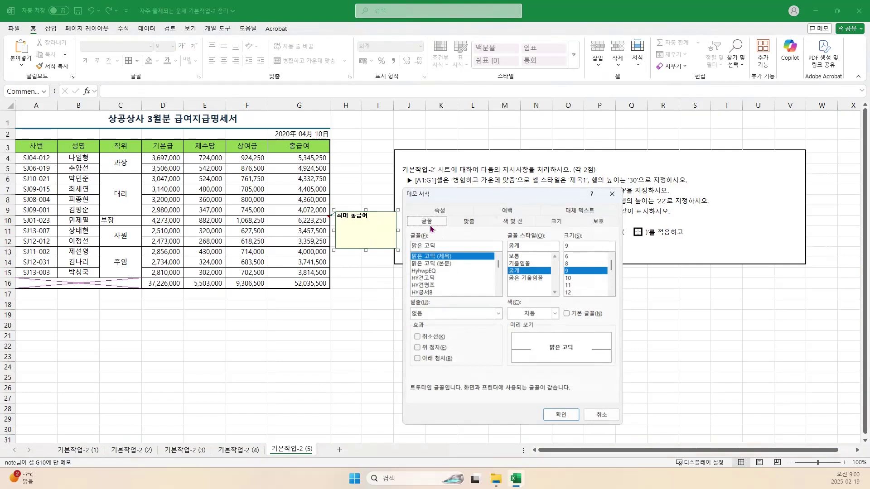
{"action": "left_click", "coordinate": [471, 222]}
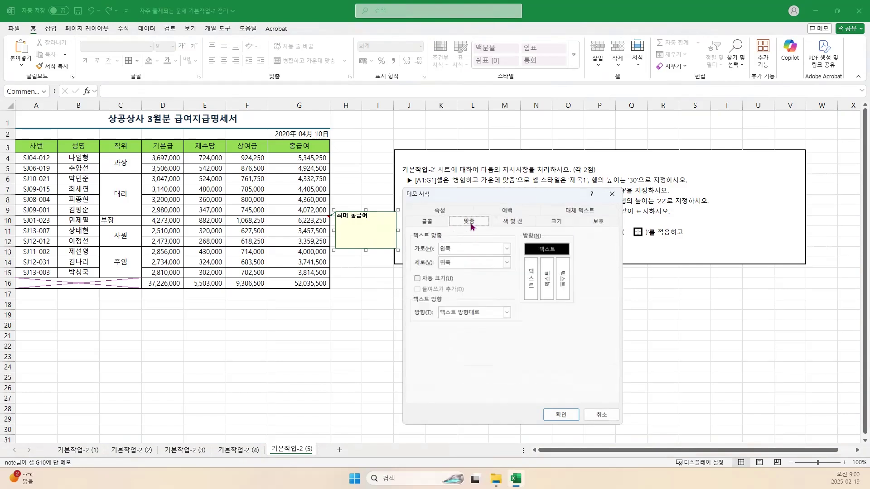
{"action": "left_click", "coordinate": [437, 280]}
{"action": "left_click", "coordinate": [561, 418]}
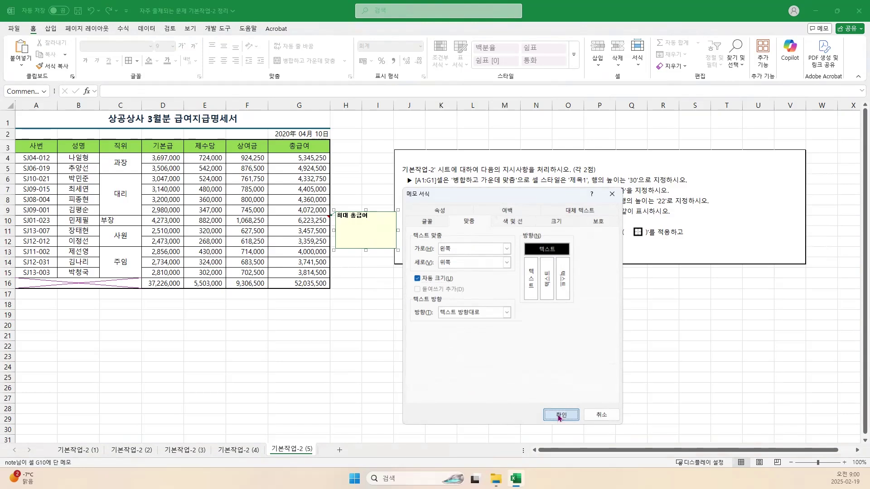
{"action": "left_click", "coordinate": [368, 301]}
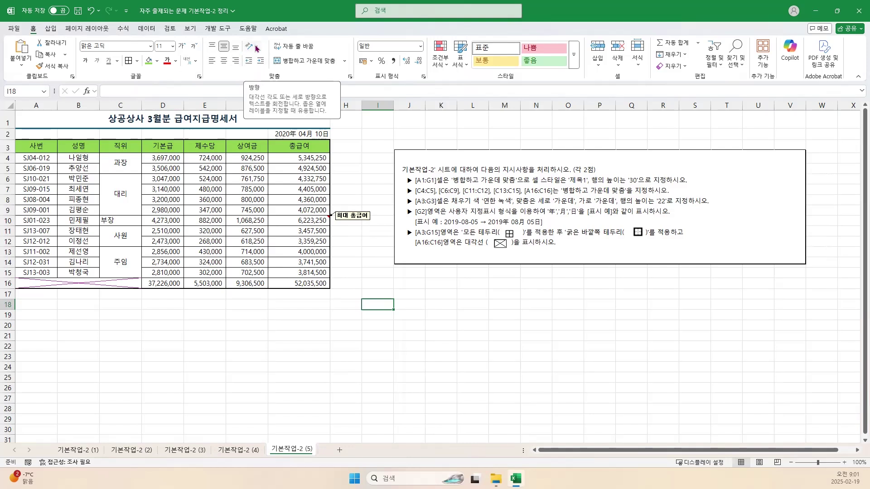
- Enter the text 급여지급명세서 in cell E22
{"action": "left_click", "coordinate": [211, 345]}
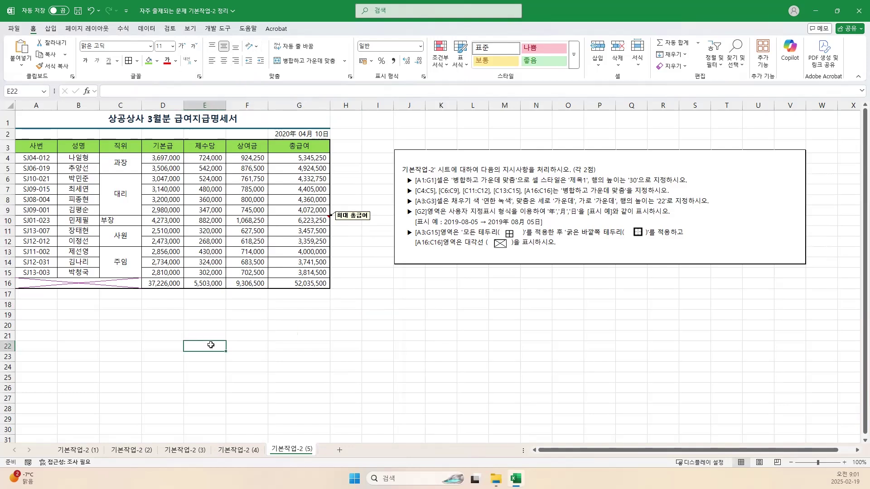
{"action": "type", "text": "나"}
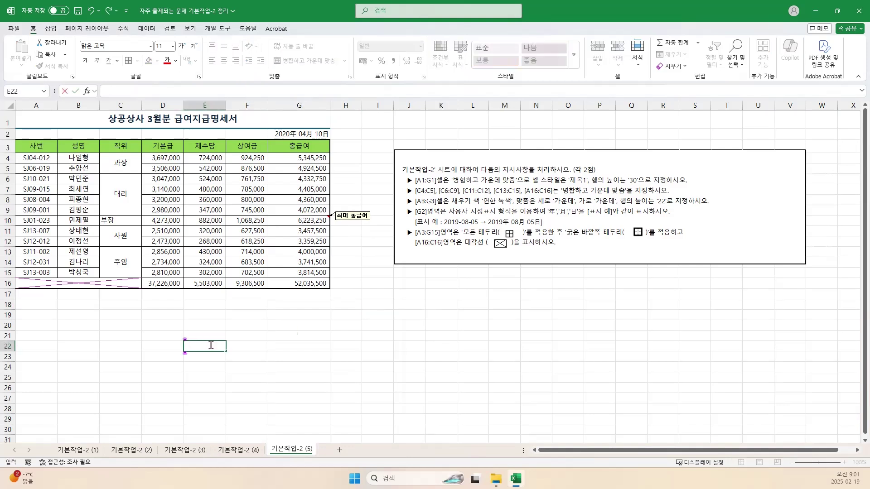
{"action": "type", "text": "급여지급명세서"}
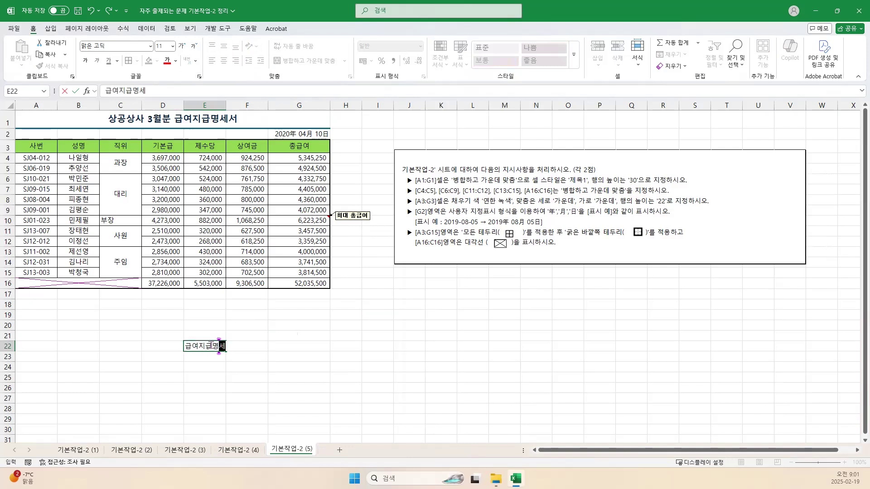
{"action": "key", "text": "ctrl+Return"}
{"action": "left_click", "coordinate": [211, 345]}
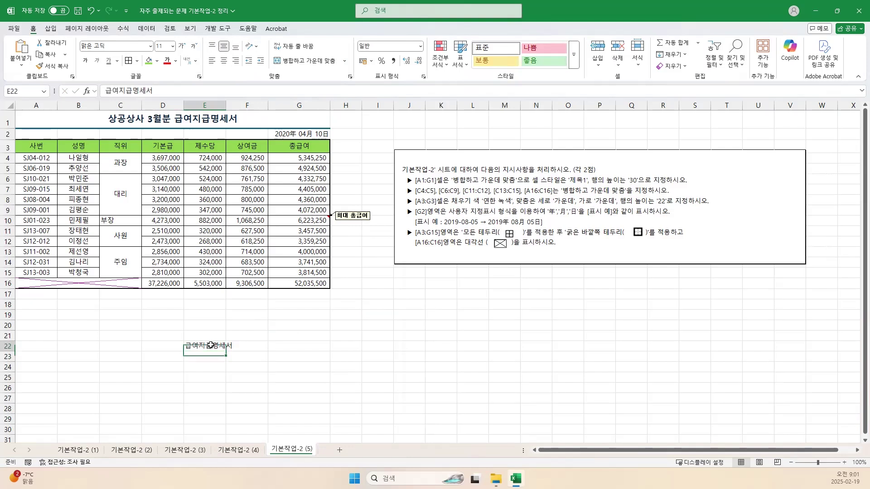
- Angle the text in E22 clockwise (시계 방향 각도) and turn that orientation off again
{"action": "left_click", "coordinate": [256, 46]}
{"action": "left_click", "coordinate": [264, 71]}
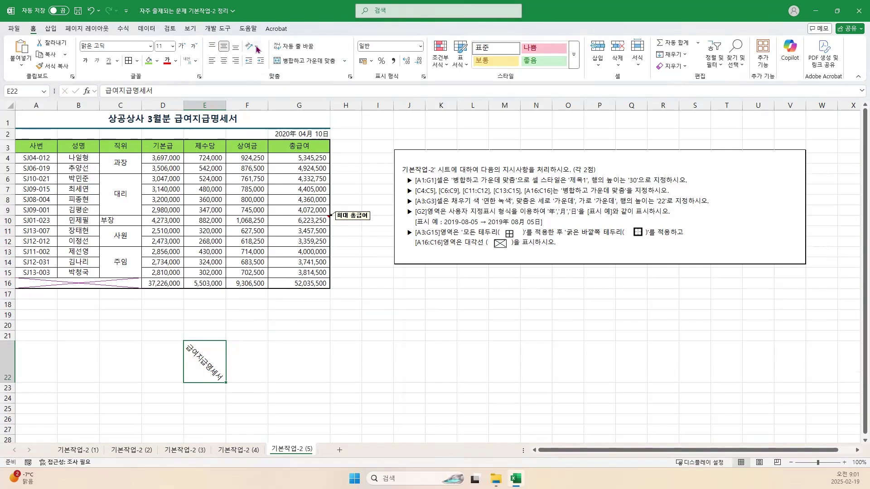
{"action": "left_click", "coordinate": [257, 47]}
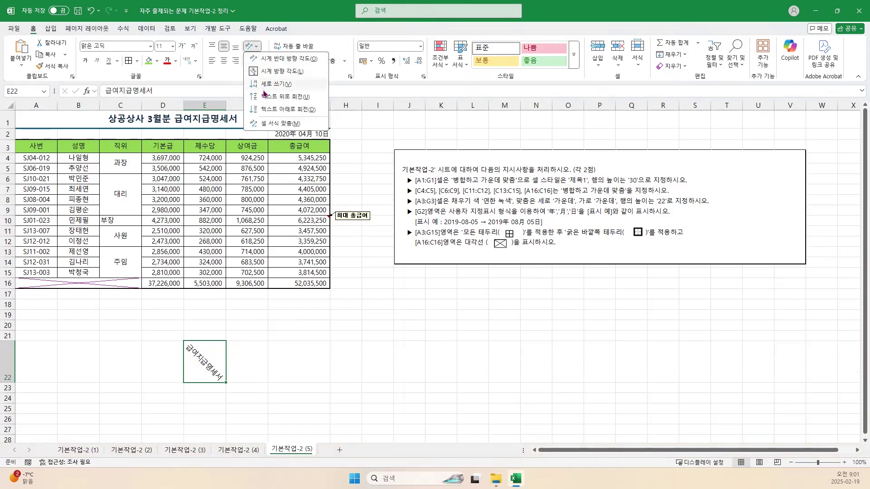
{"action": "left_click", "coordinate": [257, 72]}
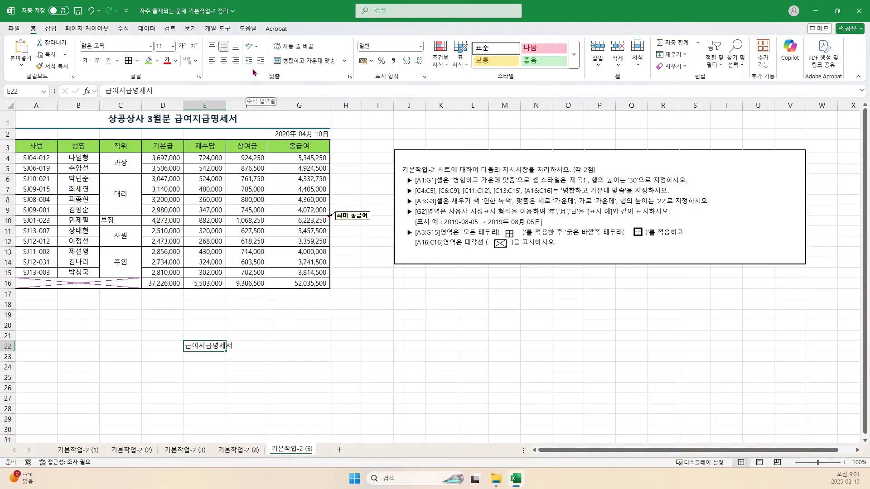
- Merge and center cells E22:F22, then left-align the text of the merged cell
{"action": "left_click", "coordinate": [241, 348]}
{"action": "left_click", "coordinate": [208, 348]}
{"action": "left_click_drag", "start_coordinate": [208, 348], "coordinate": [249, 346]}
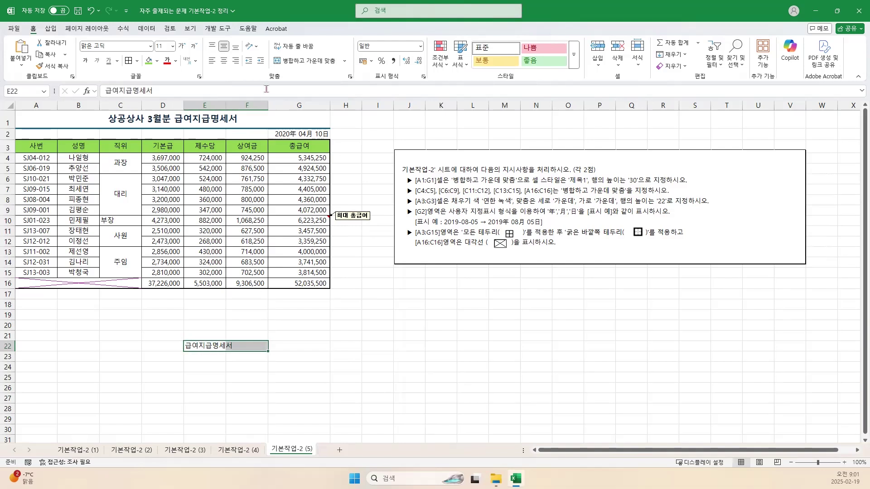
{"action": "left_click", "coordinate": [291, 61]}
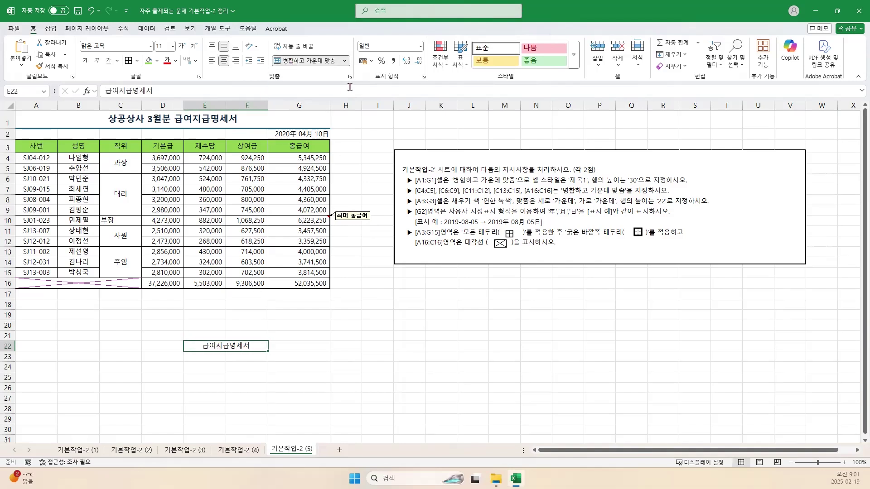
{"action": "left_click", "coordinate": [346, 61]}
{"action": "left_click", "coordinate": [314, 97]}
{"action": "left_click", "coordinate": [212, 61]}
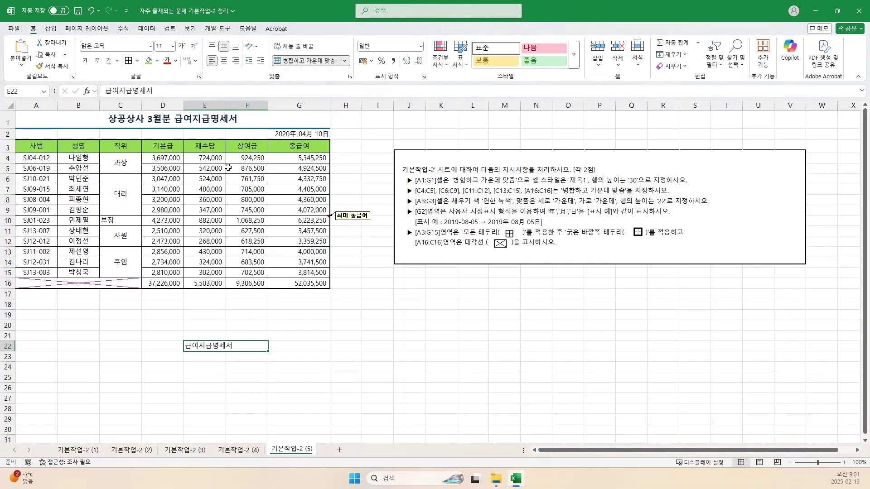
- Increase the indent of the merged cell E22:F22 by two levels and decrease it again by two
{"action": "left_click", "coordinate": [262, 61]}
{"action": "left_click", "coordinate": [261, 61]}
{"action": "left_click", "coordinate": [249, 64]}
{"action": "left_click", "coordinate": [249, 63]}
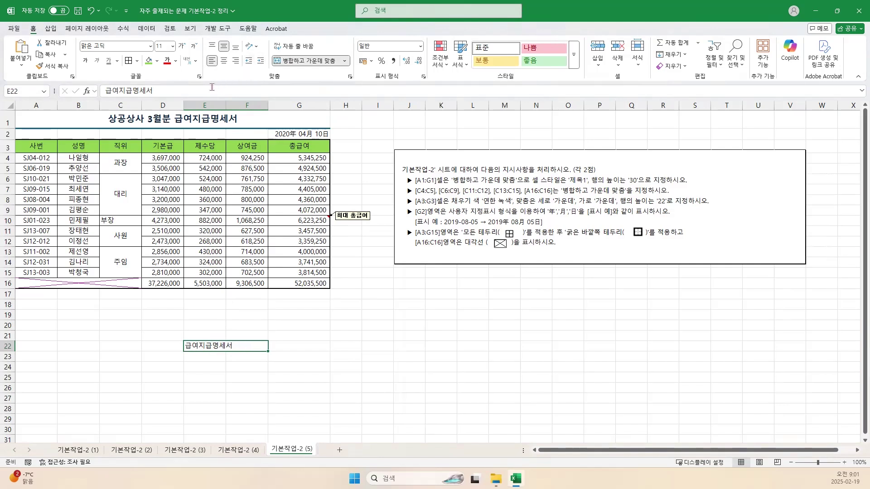